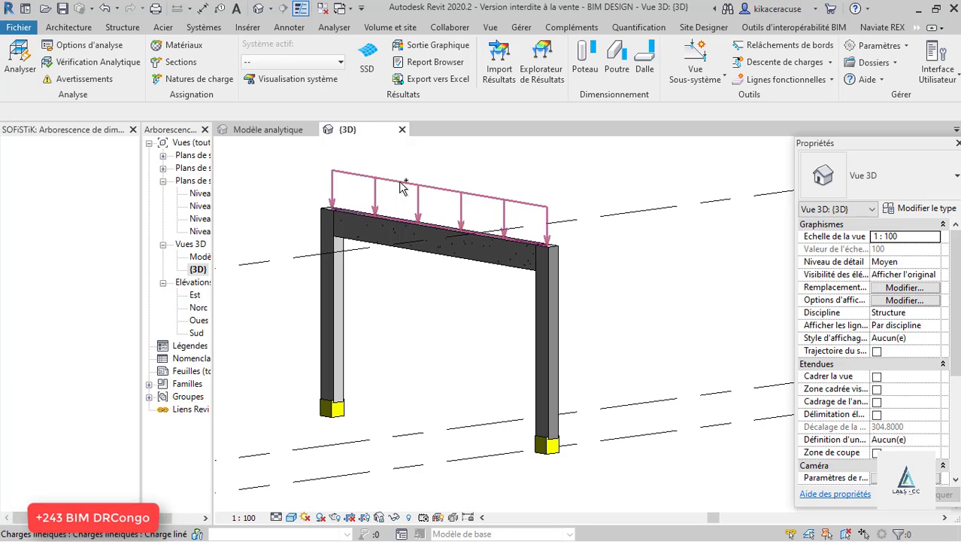
Confirm the SOFiSTiK system information in the analysis options and run the analytical verification on the portal frame.
{"action": "left_click", "coordinate": [83, 45]}
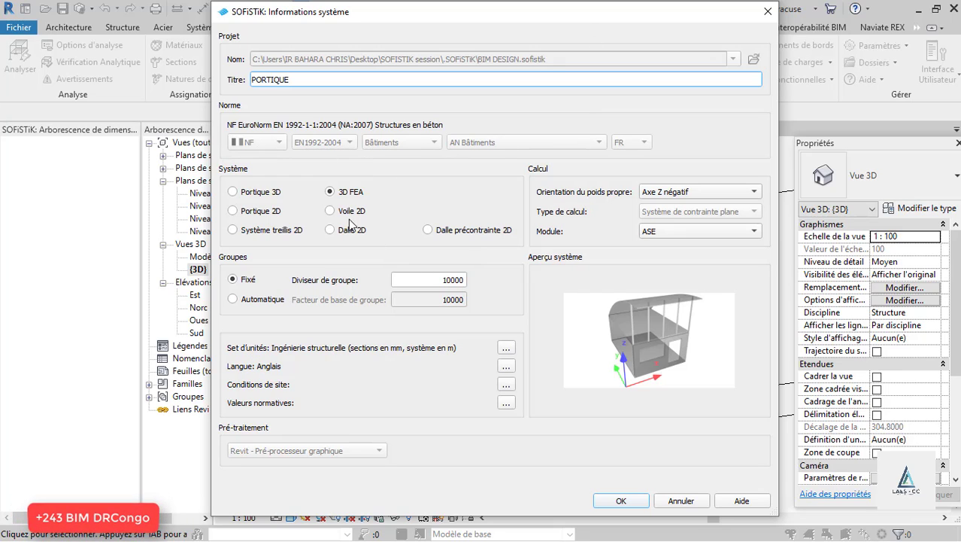
{"action": "left_click", "coordinate": [622, 500]}
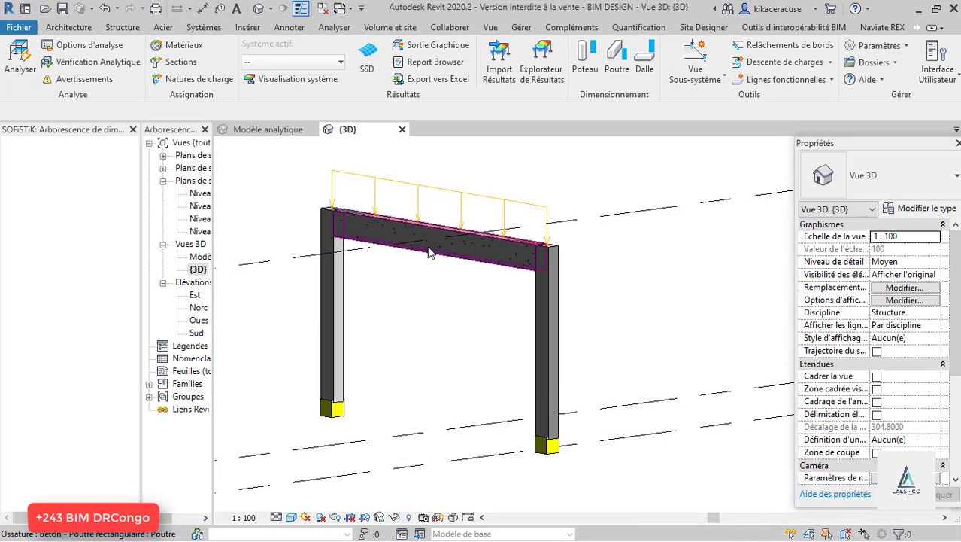
{"action": "scroll", "coordinate": [419, 197], "scroll_direction": "up", "scroll_amount": 3}
{"action": "scroll", "coordinate": [385, 232], "scroll_direction": "down", "scroll_amount": 2}
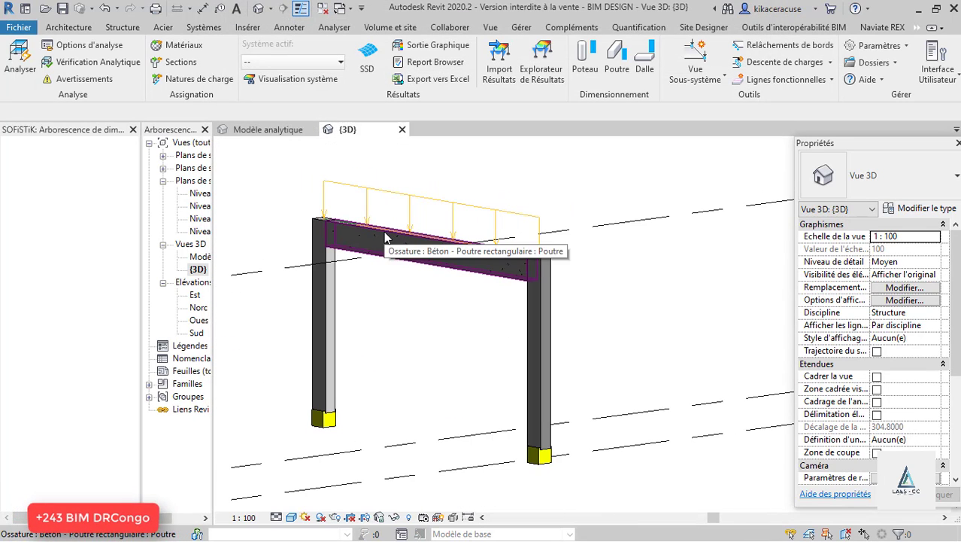
{"action": "left_click", "coordinate": [103, 62]}
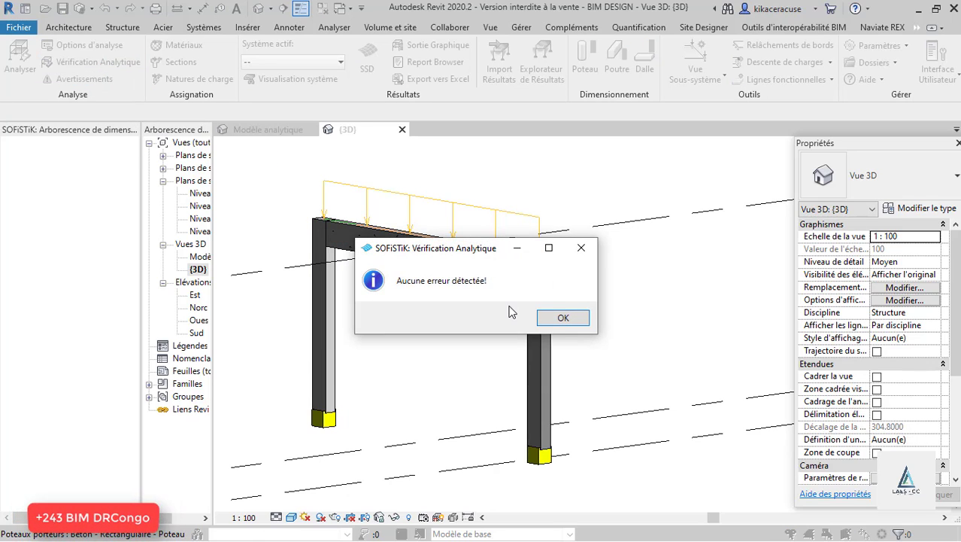
{"action": "left_click", "coordinate": [563, 319]}
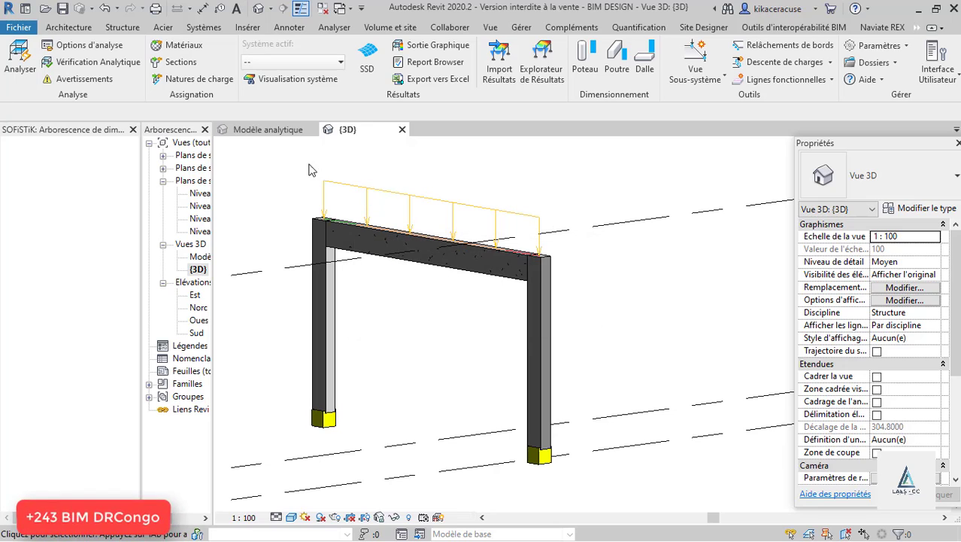
Examine the properties of the line load on the beam in the analytical model view.
{"action": "left_click", "coordinate": [276, 132]}
{"action": "scroll", "coordinate": [576, 264], "scroll_direction": "up", "scroll_amount": 3}
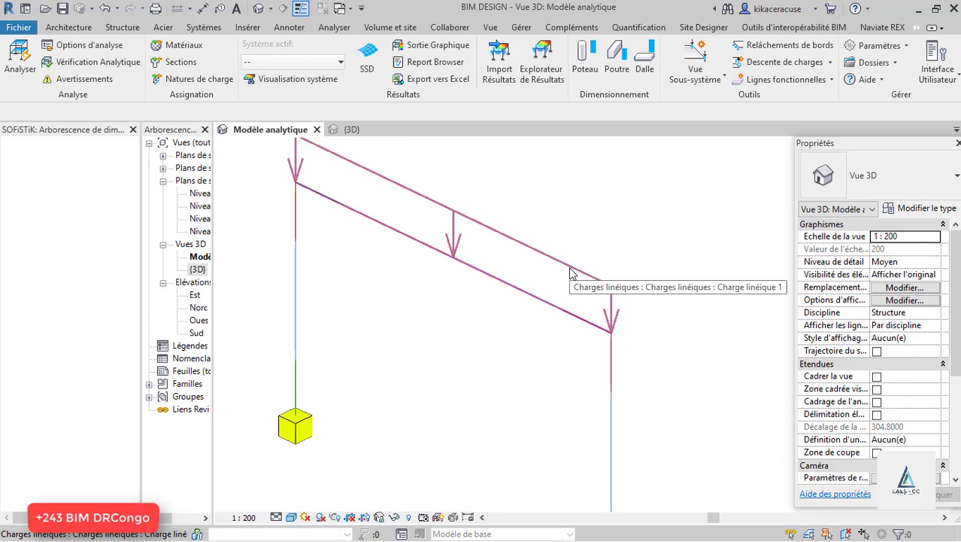
{"action": "left_click", "coordinate": [576, 270]}
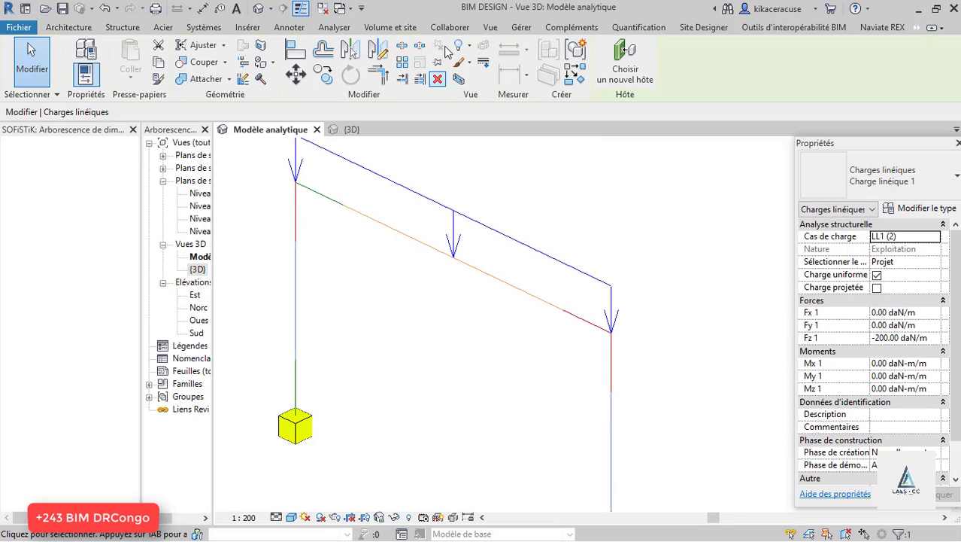
{"action": "left_click", "coordinate": [917, 27]}
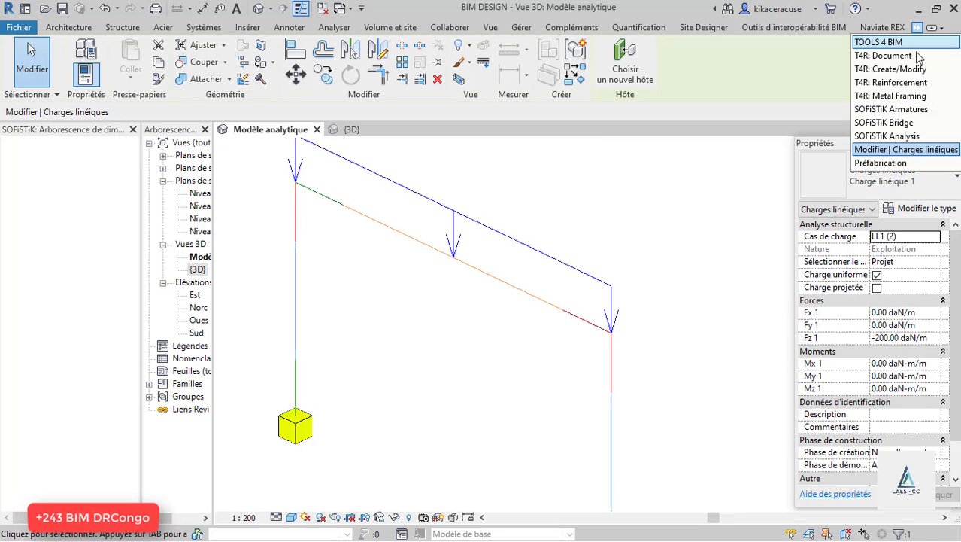
{"action": "left_click", "coordinate": [910, 136]}
{"action": "scroll", "coordinate": [360, 204], "scroll_direction": "down", "scroll_amount": 2}
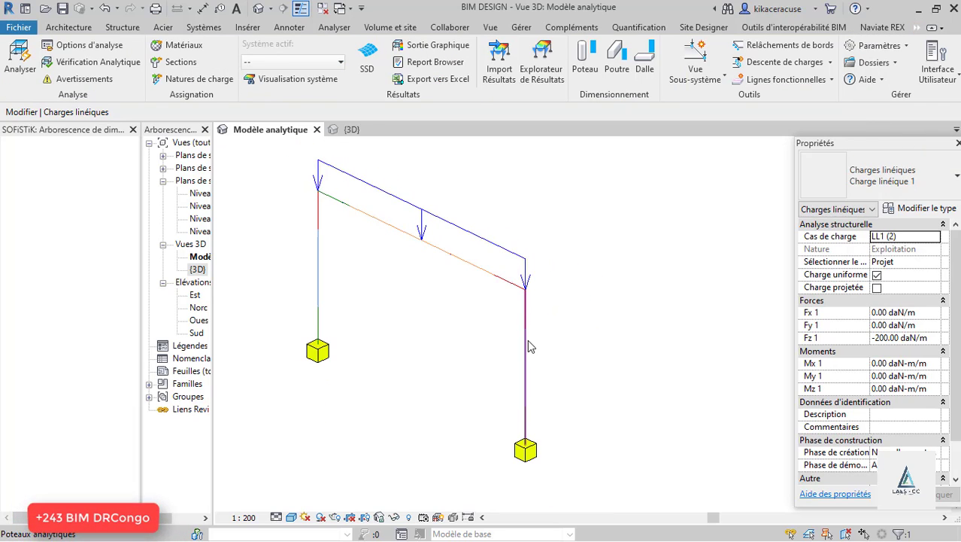
Examine the properties of both columns and the beam in the {3D} view.
{"action": "left_click", "coordinate": [370, 128]}
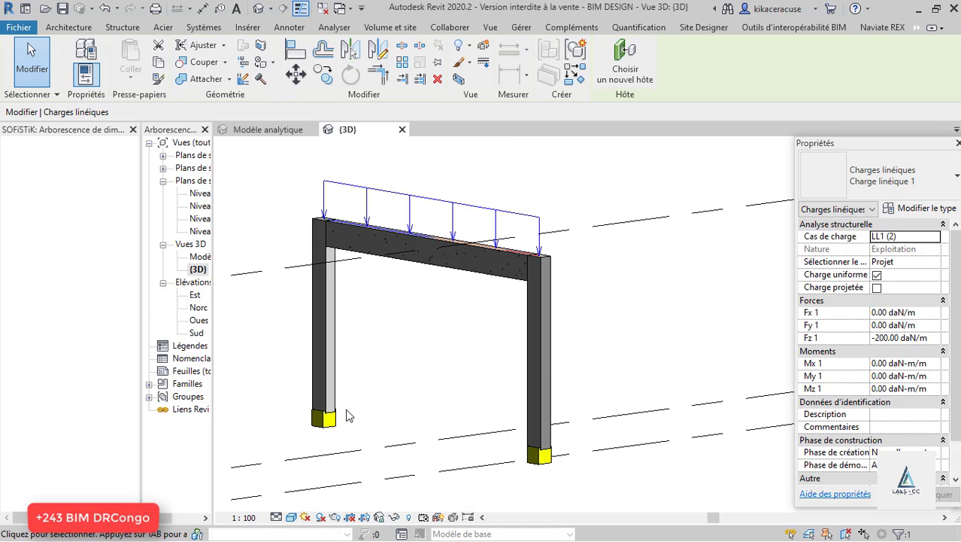
{"action": "left_click", "coordinate": [324, 348]}
{"action": "scroll", "coordinate": [869, 318], "scroll_direction": "down", "scroll_amount": 2}
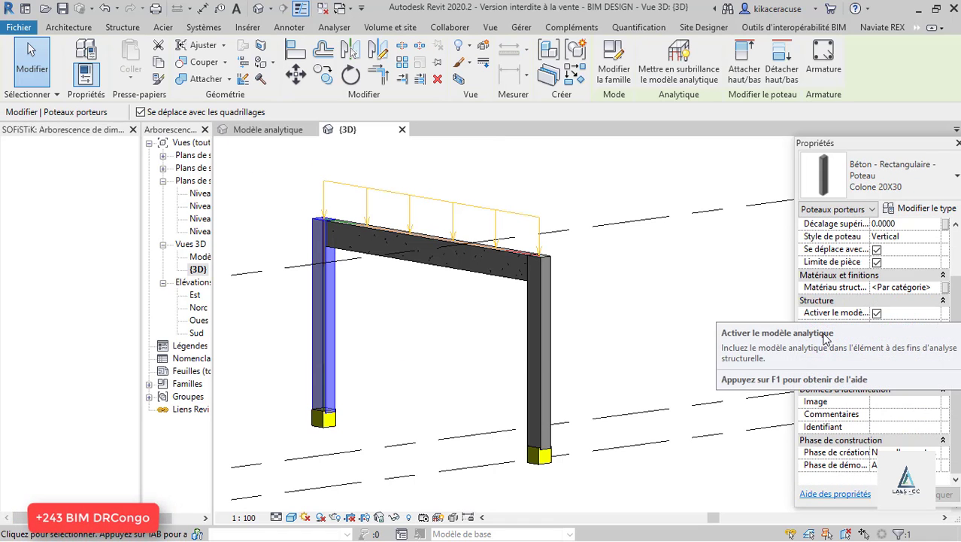
{"action": "left_click", "coordinate": [543, 350]}
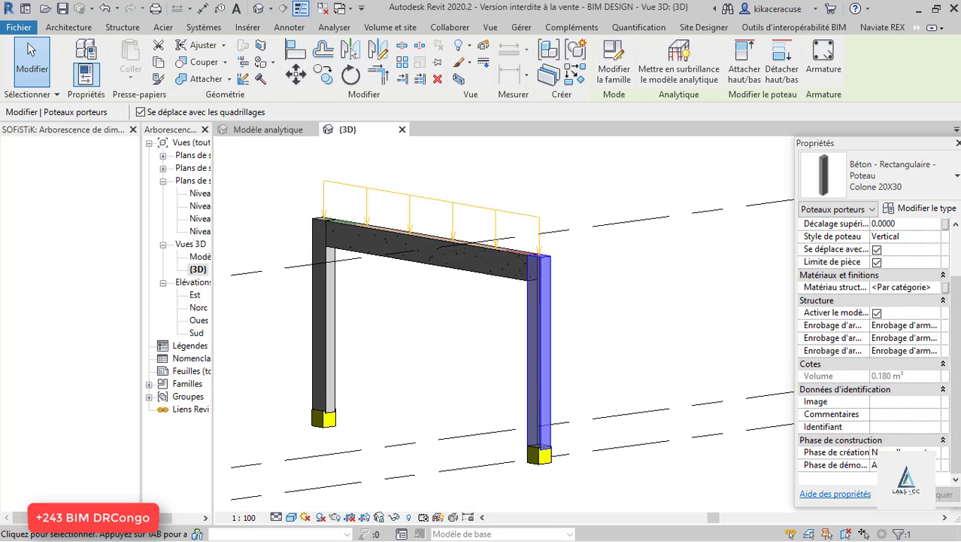
{"action": "scroll", "coordinate": [893, 318], "scroll_direction": "up", "scroll_amount": 2}
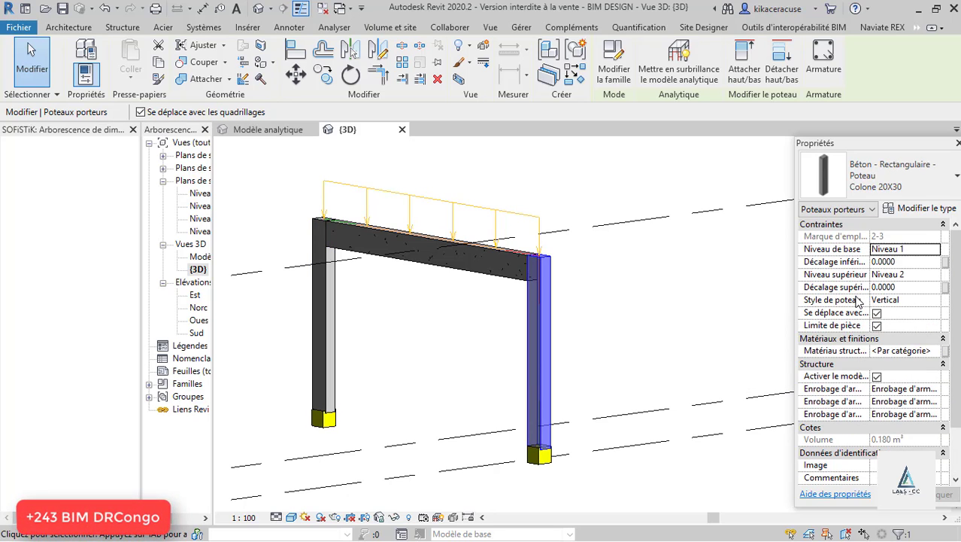
{"action": "left_click", "coordinate": [485, 272]}
{"action": "scroll", "coordinate": [888, 293], "scroll_direction": "down", "scroll_amount": 4}
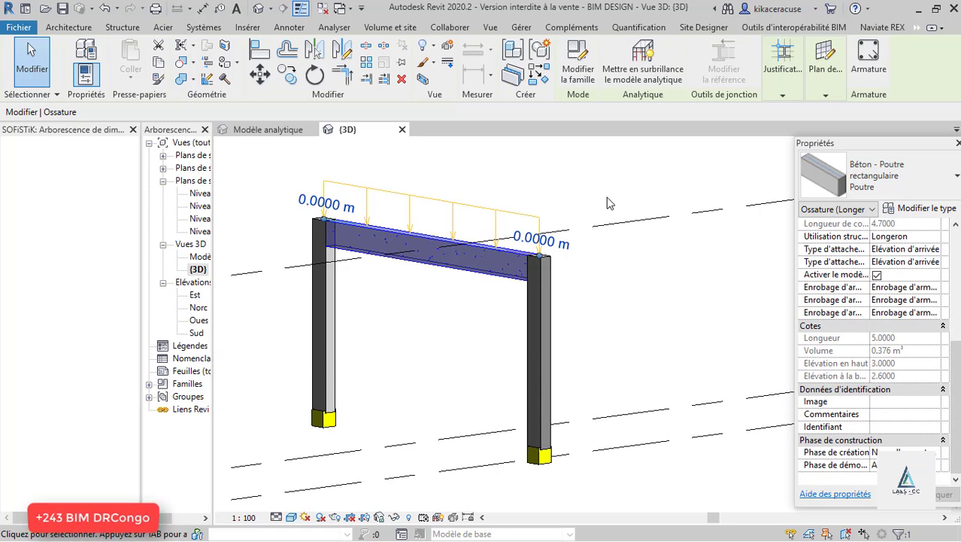
{"action": "left_click", "coordinate": [743, 284]}
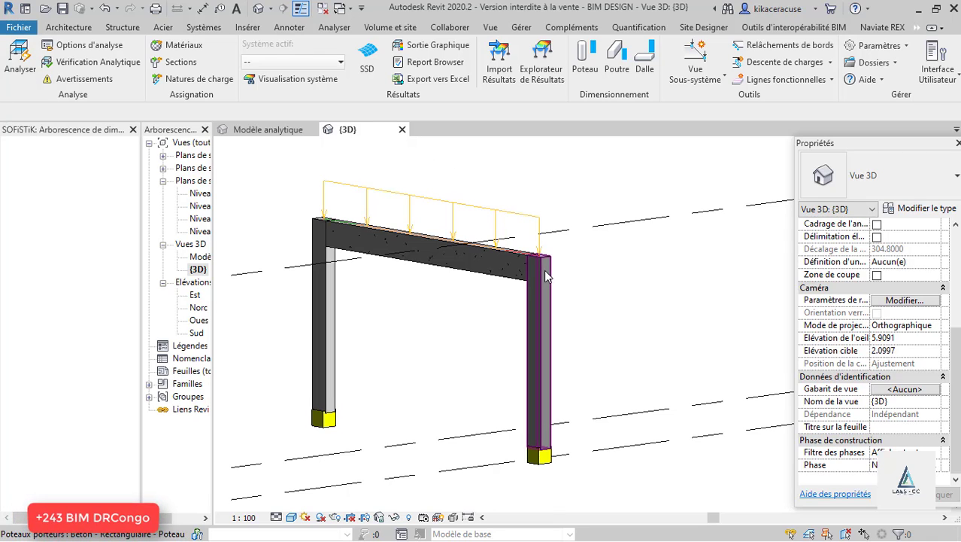
Return to the analytical model view and examine the SOFiSTiK materials assigned to the project's Revit materials.
{"action": "scroll", "coordinate": [544, 269], "scroll_direction": "up", "scroll_amount": 3}
{"action": "scroll", "coordinate": [482, 254], "scroll_direction": "down", "scroll_amount": 4}
{"action": "left_click", "coordinate": [279, 131]}
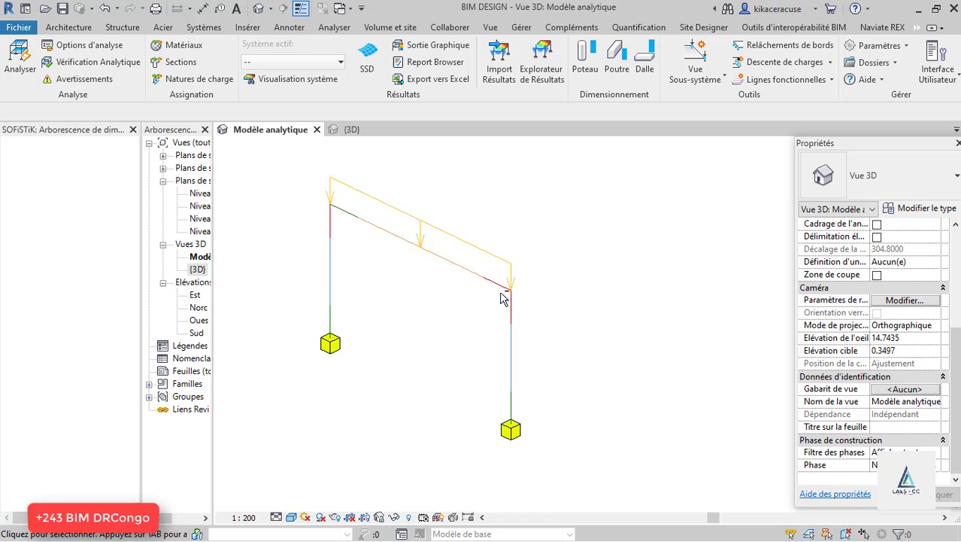
{"action": "middle_click_drag", "start_coordinate": [503, 294], "coordinate": [516, 245], "text": "shift"}
{"action": "scroll", "coordinate": [497, 253], "scroll_direction": "up", "scroll_amount": 1}
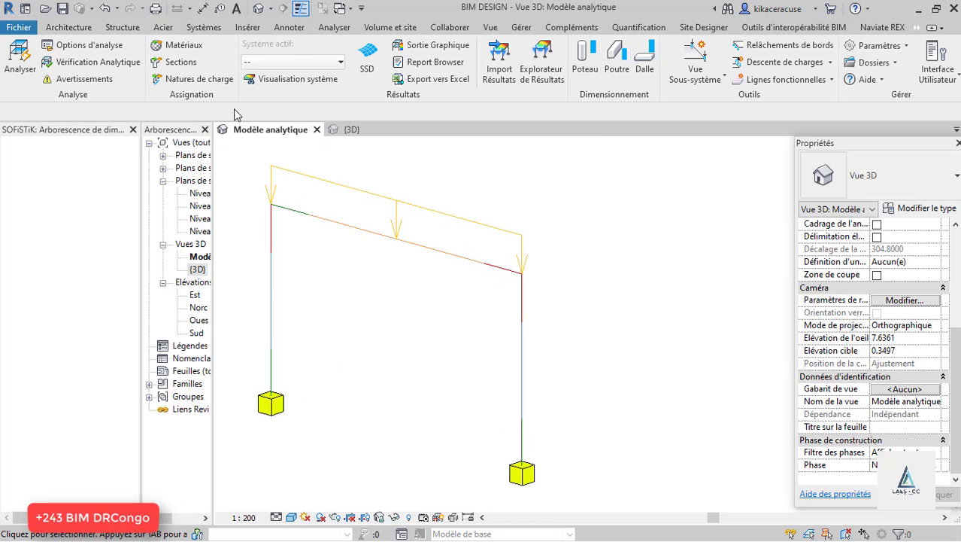
{"action": "left_click", "coordinate": [192, 50]}
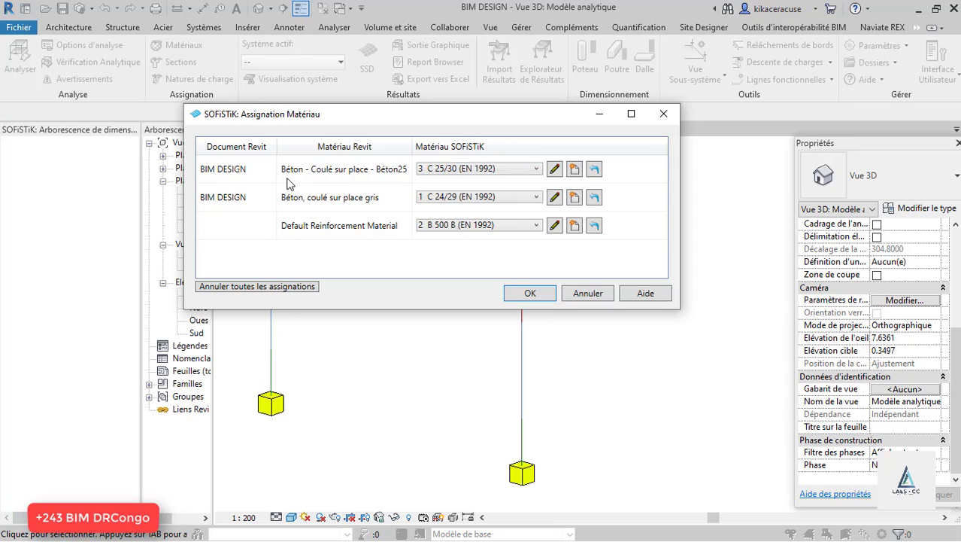
{"action": "left_click", "coordinate": [498, 174]}
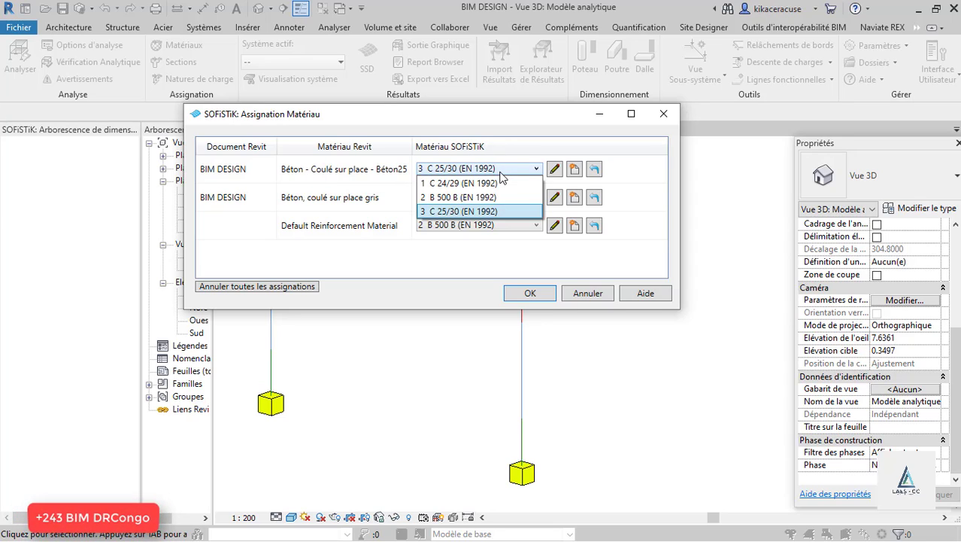
{"action": "left_click", "coordinate": [499, 174]}
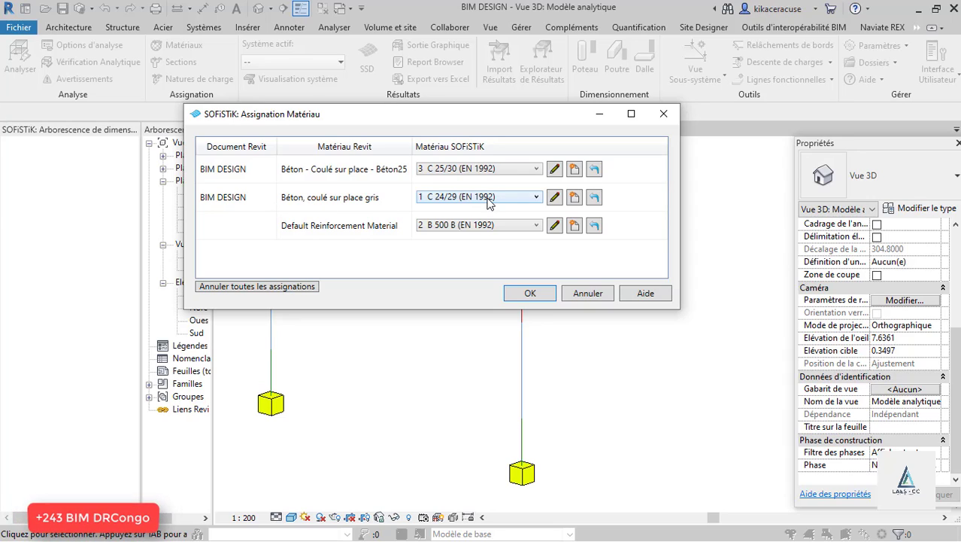
{"action": "left_click", "coordinate": [488, 199]}
{"action": "left_click", "coordinate": [378, 230]}
Examine the default reinforcement material's properties and stress-strain curves, leaving the material assignment without changes.
{"action": "left_click", "coordinate": [554, 227]}
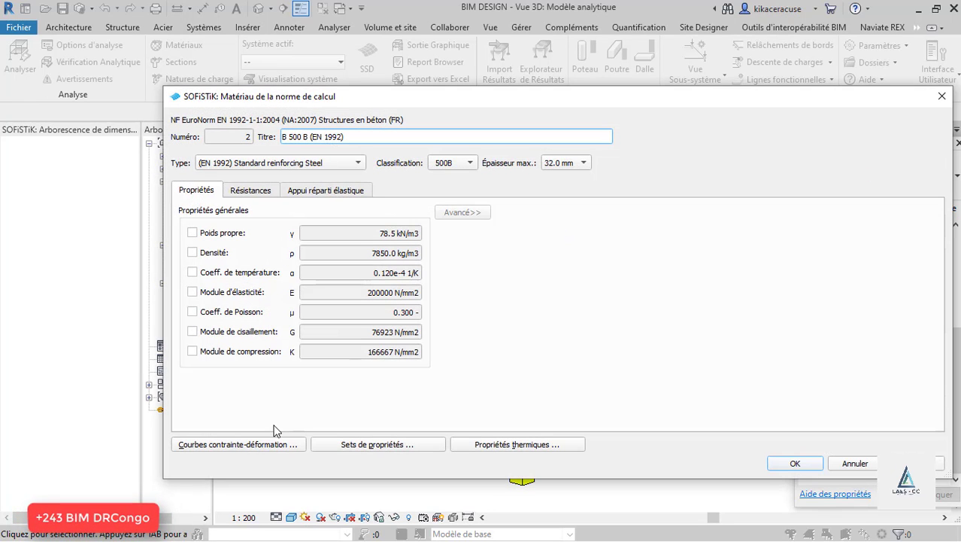
{"action": "left_click", "coordinate": [247, 445]}
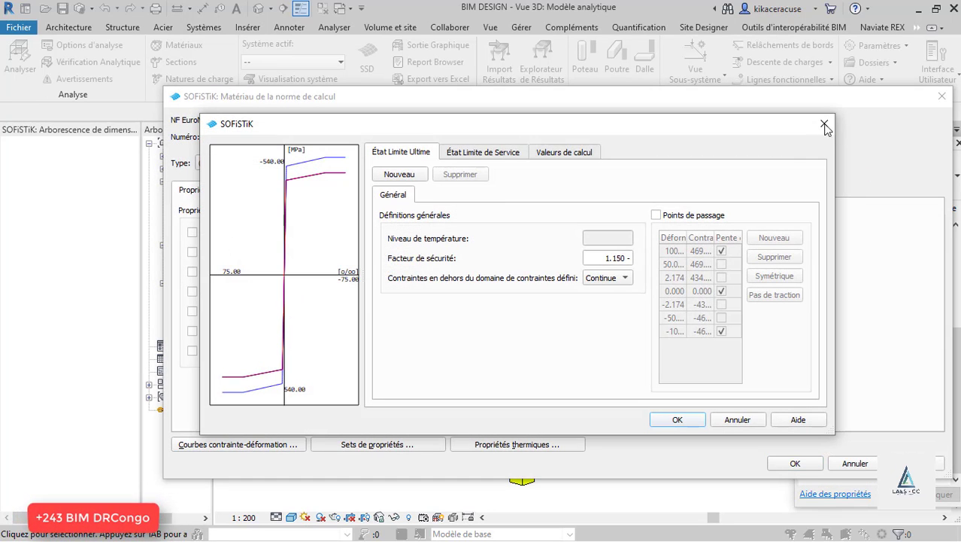
{"action": "left_click", "coordinate": [825, 124]}
{"action": "left_click", "coordinate": [941, 96]}
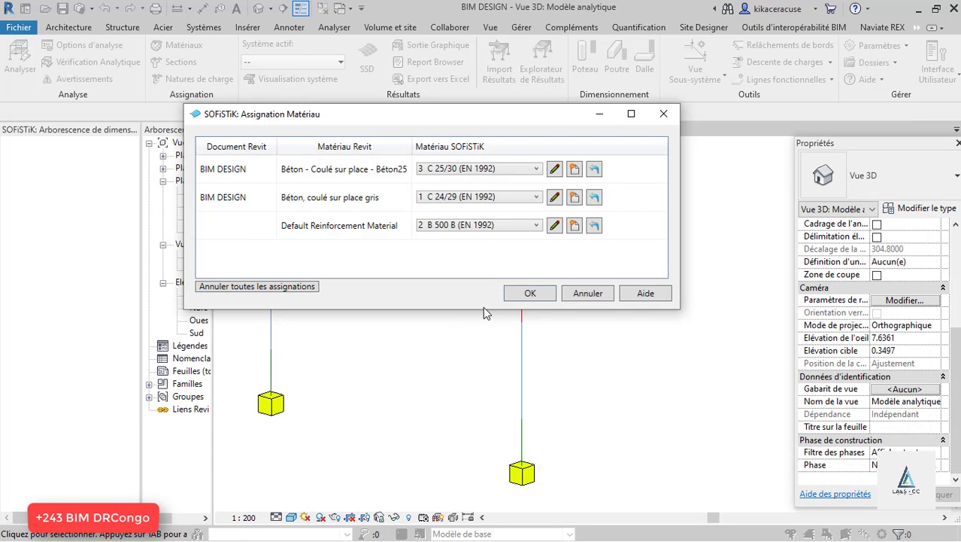
{"action": "left_click", "coordinate": [664, 113]}
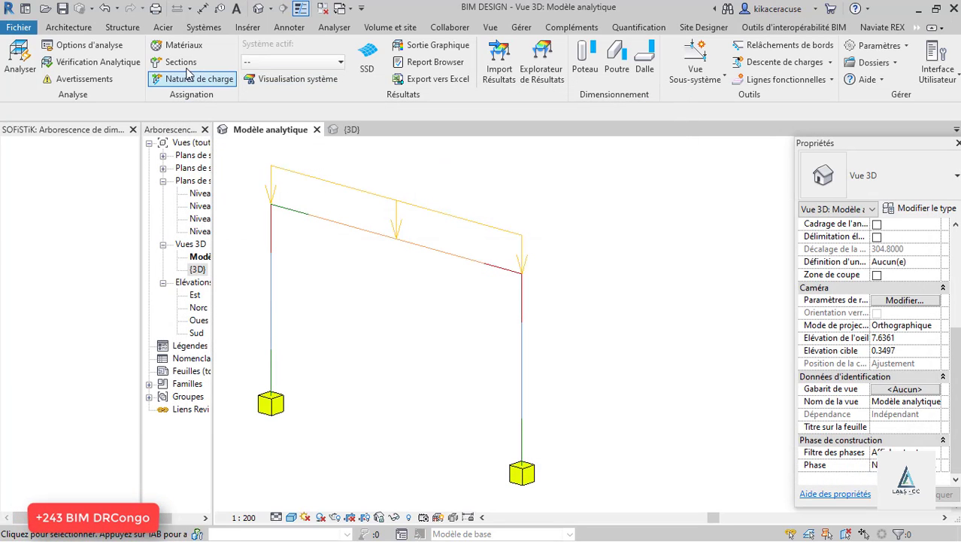
Examine the sections assigned to the column and beam types and the actions assigned to the load natures.
{"action": "left_click", "coordinate": [181, 63]}
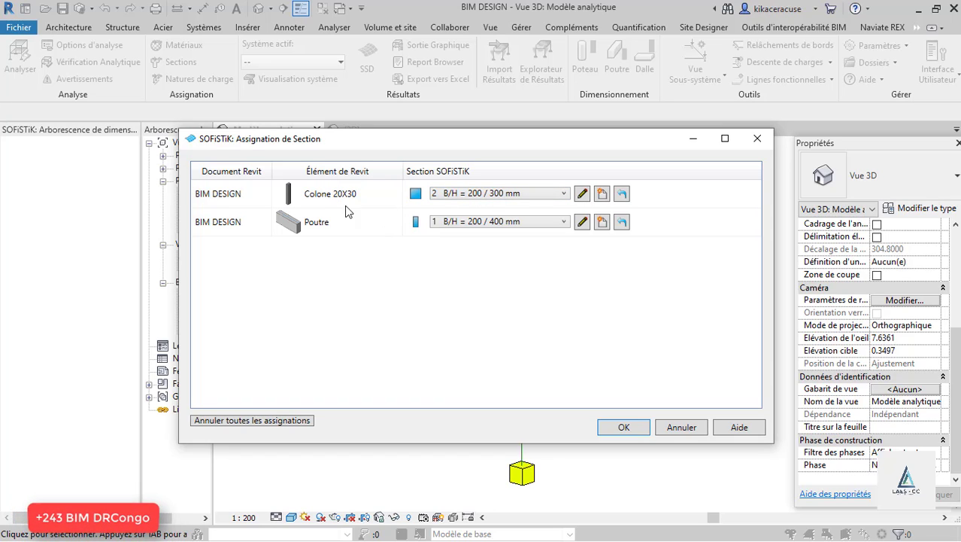
{"action": "left_click", "coordinate": [757, 139]}
{"action": "left_click", "coordinate": [181, 79]}
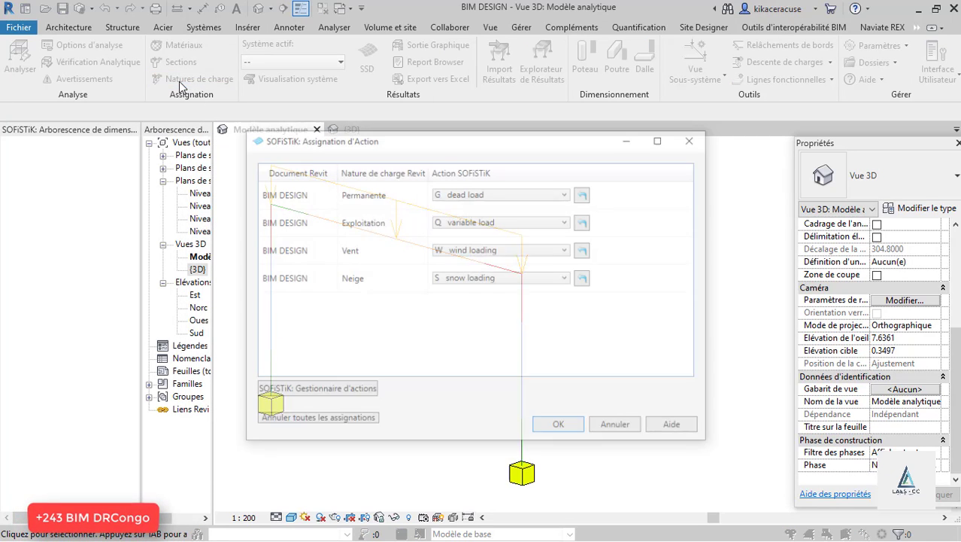
{"action": "left_click", "coordinate": [693, 139]}
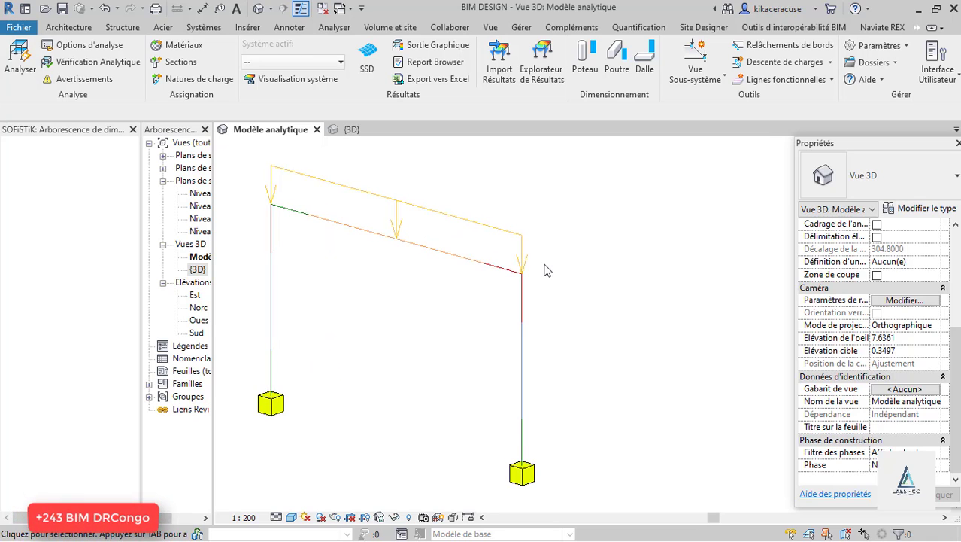
Calculate the frame from the active view, applying the loads and analysing the load cases, with self-weight in load case 1.
{"action": "scroll", "coordinate": [545, 264], "scroll_direction": "down", "scroll_amount": 2}
{"action": "scroll", "coordinate": [416, 209], "scroll_direction": "up", "scroll_amount": 1}
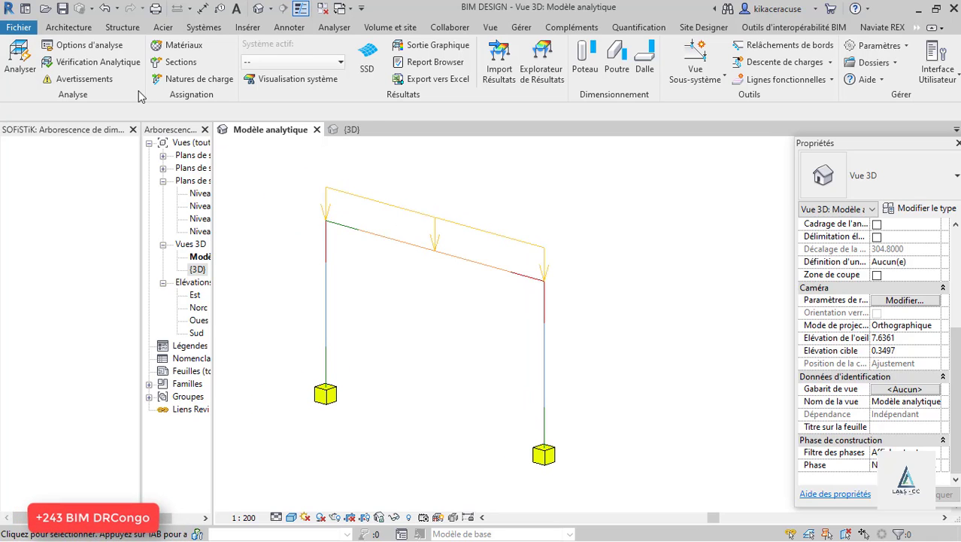
{"action": "left_click", "coordinate": [21, 60]}
{"action": "left_click", "coordinate": [347, 317]}
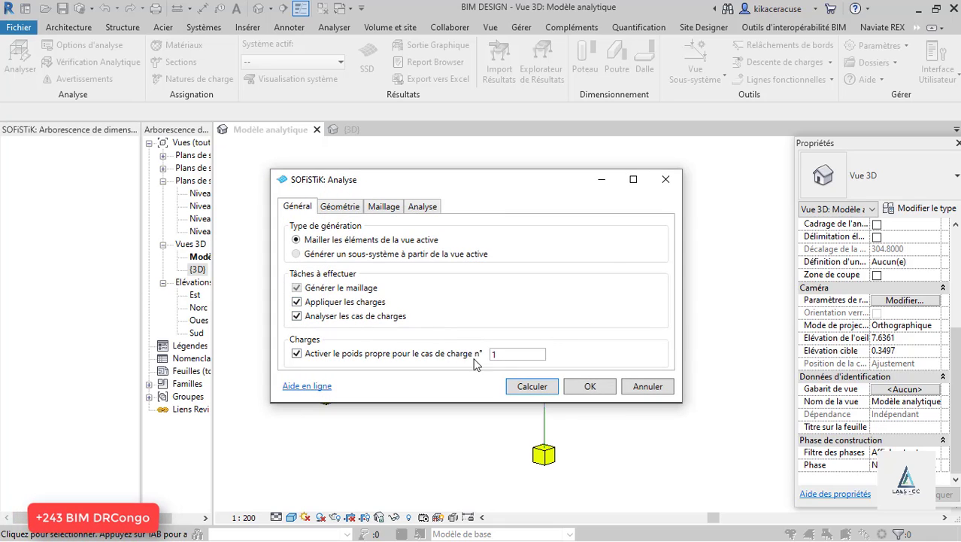
{"action": "left_click", "coordinate": [530, 386]}
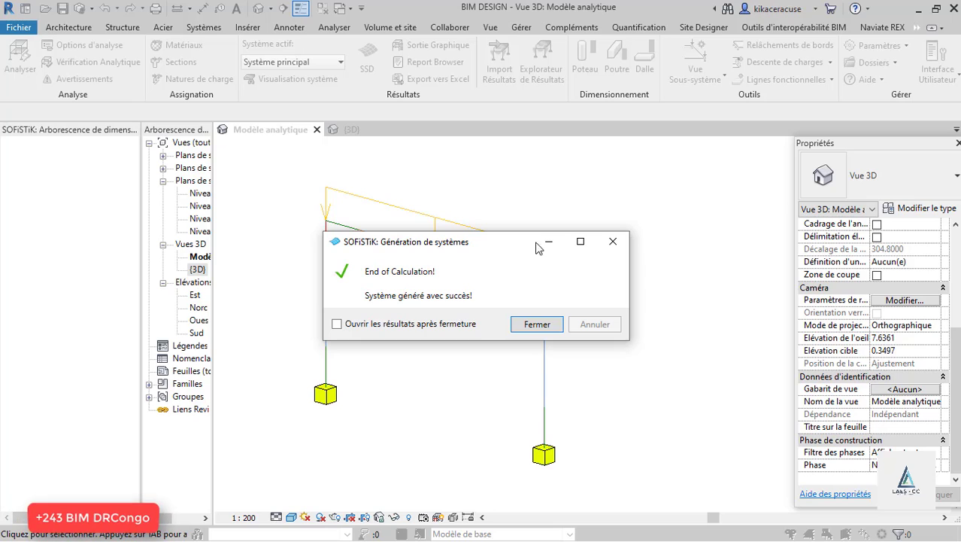
{"action": "left_click", "coordinate": [536, 325]}
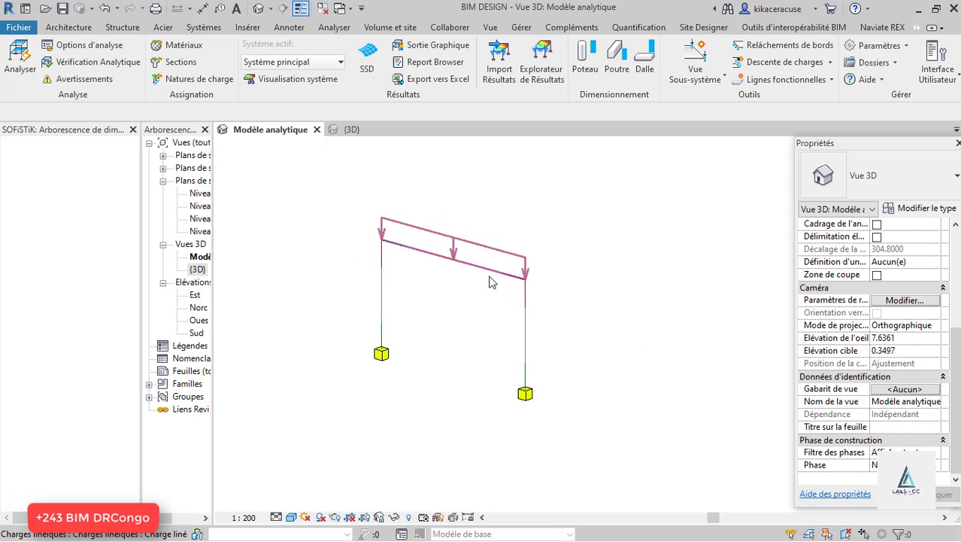
Open the calculated system in SOFiSTiK System Visualization and examine the meshed frame from different sides.
{"action": "scroll", "coordinate": [491, 272], "scroll_direction": "up", "scroll_amount": 2}
{"action": "scroll", "coordinate": [491, 271], "scroll_direction": "down", "scroll_amount": 4}
{"action": "scroll", "coordinate": [491, 272], "scroll_direction": "up", "scroll_amount": 3}
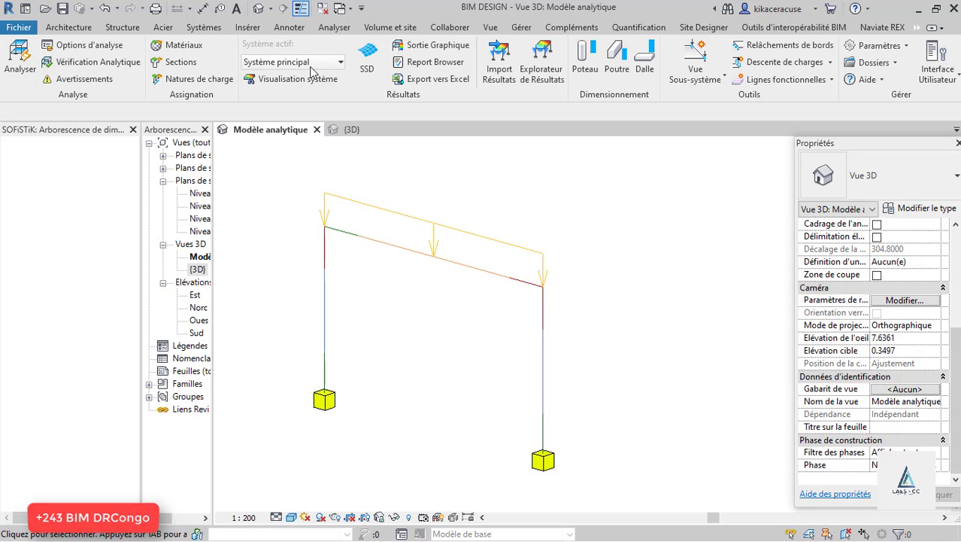
{"action": "left_click", "coordinate": [291, 79]}
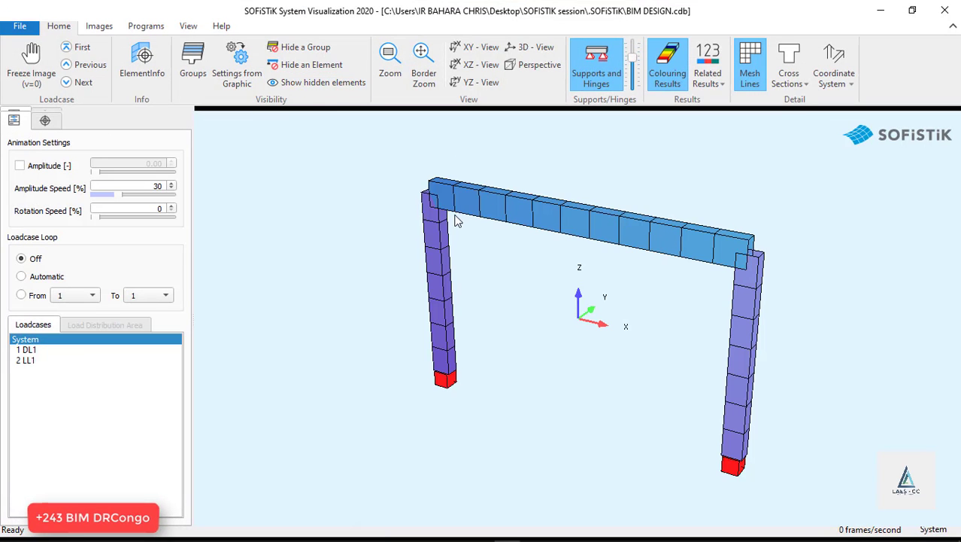
{"action": "scroll", "coordinate": [455, 220], "scroll_direction": "down", "scroll_amount": 1}
{"action": "middle_click_drag", "start_coordinate": [530, 244], "coordinate": [519, 175]}
{"action": "scroll", "coordinate": [618, 359], "scroll_direction": "down", "scroll_amount": 2}
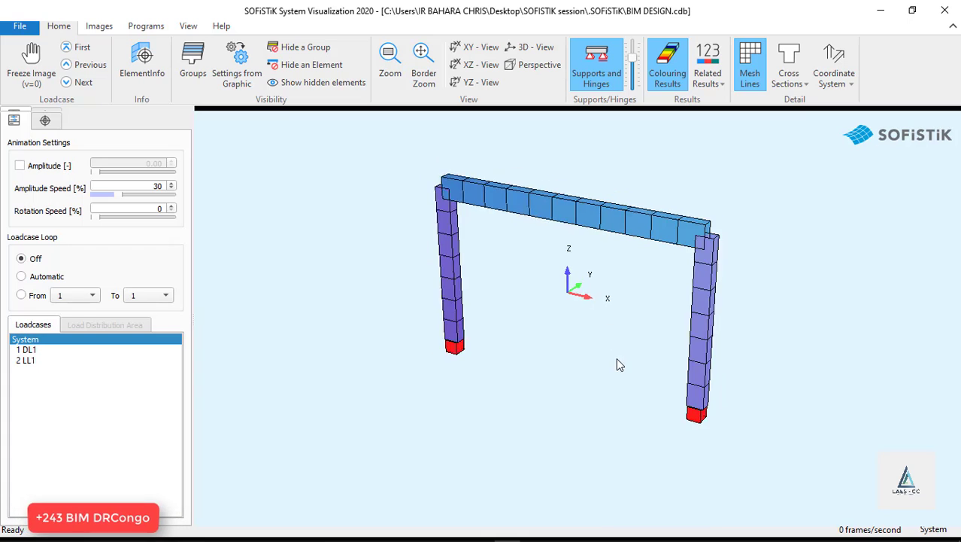
{"action": "left_click_drag", "start_coordinate": [647, 359], "coordinate": [423, 322]}
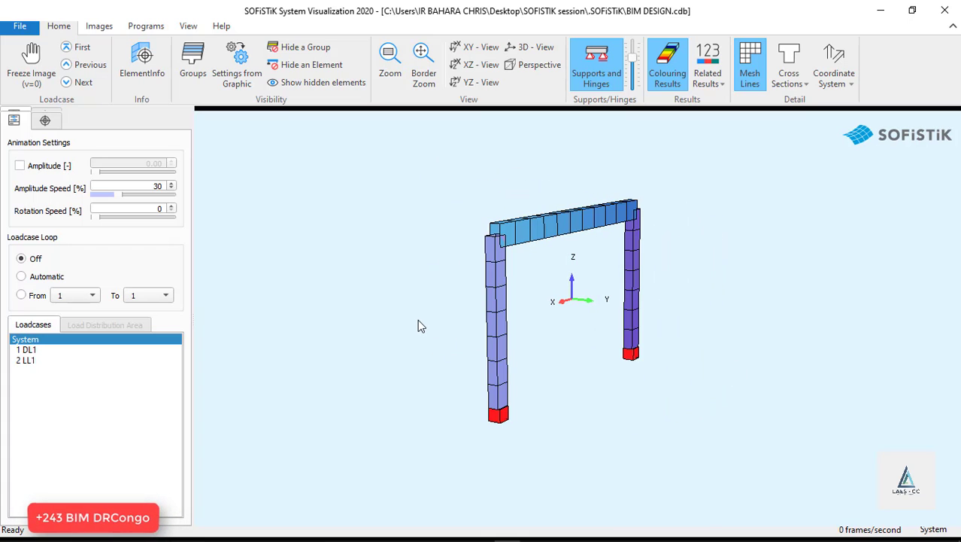
Examine the deformed frame under load cases 1 DL1 and 2 LL1, and return to the Revit analytical model.
{"action": "left_click", "coordinate": [27, 350]}
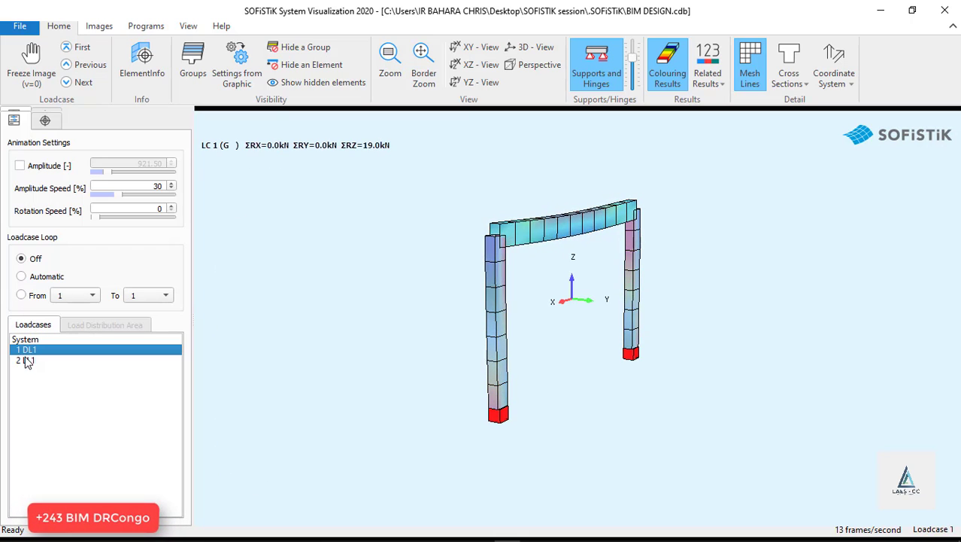
{"action": "left_click", "coordinate": [27, 361]}
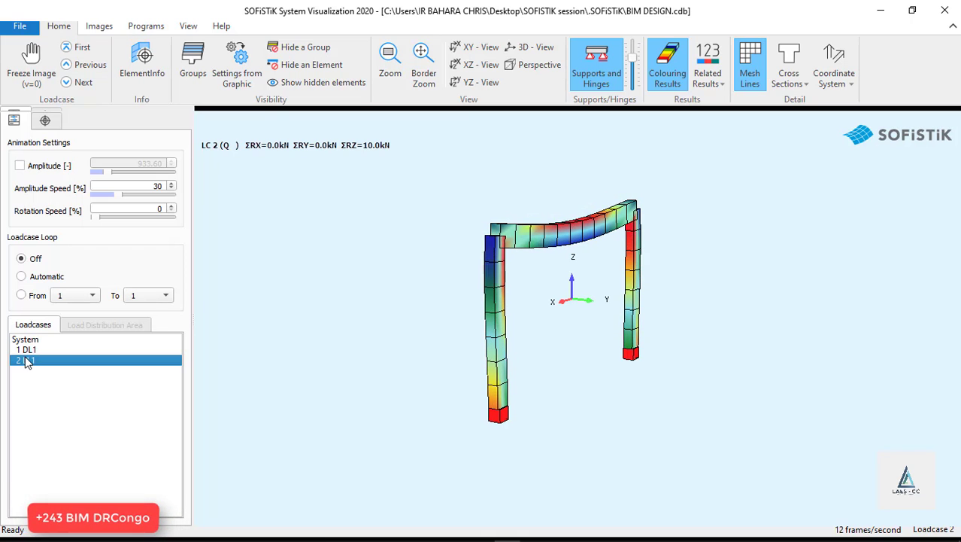
{"action": "left_click", "coordinate": [949, 8]}
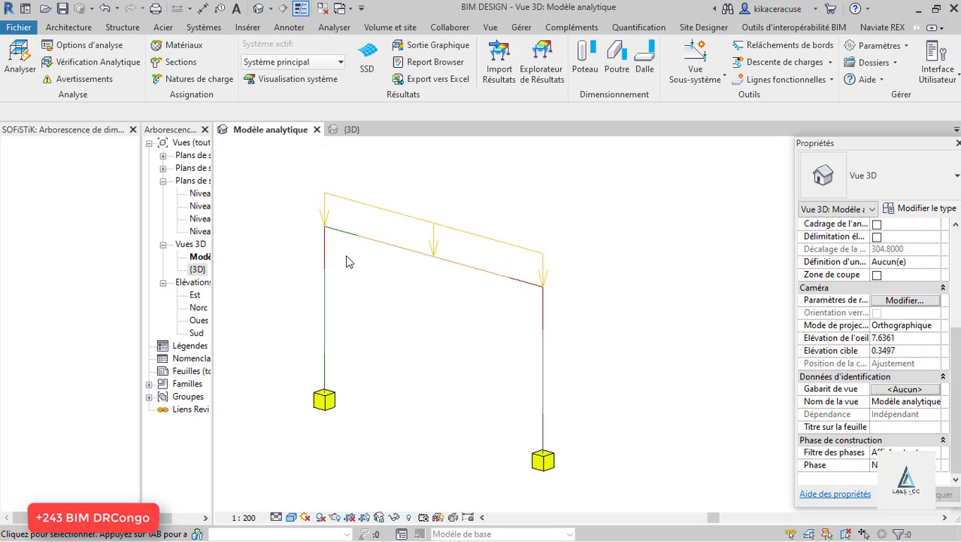
Place point boundary conditions with state Encastré at both beam-column joints of the portal frame.
{"action": "scroll", "coordinate": [328, 238], "scroll_direction": "up", "scroll_amount": 3}
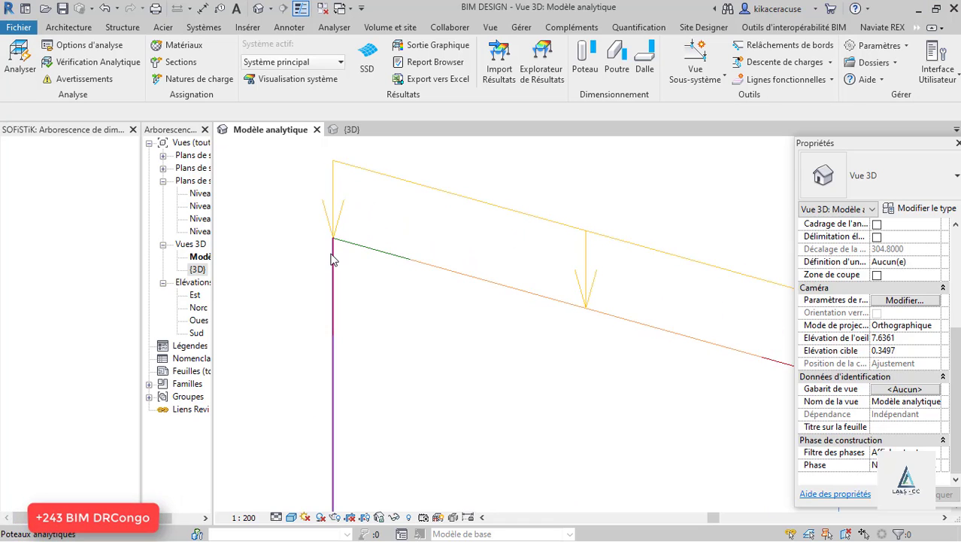
{"action": "left_click", "coordinate": [335, 244]}
{"action": "left_click", "coordinate": [464, 162]}
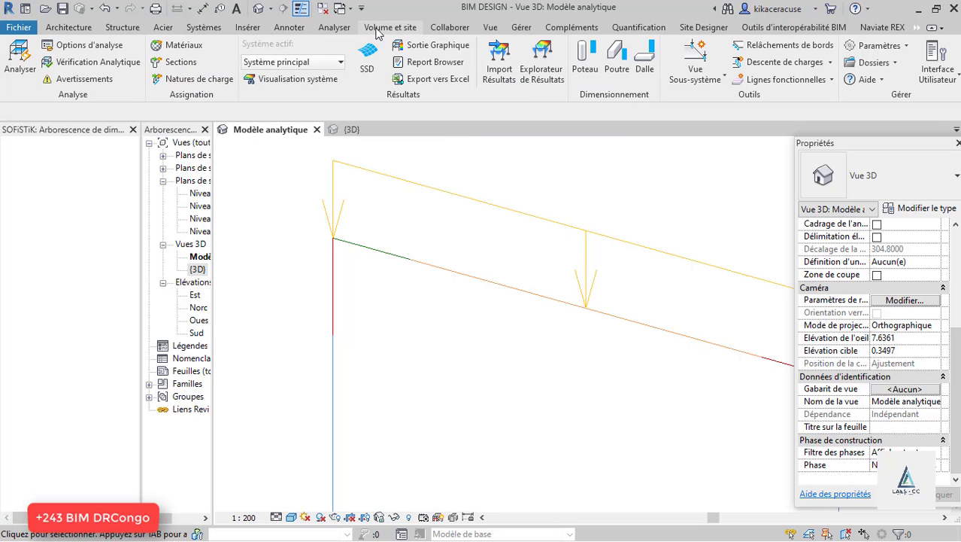
{"action": "left_click", "coordinate": [329, 27]}
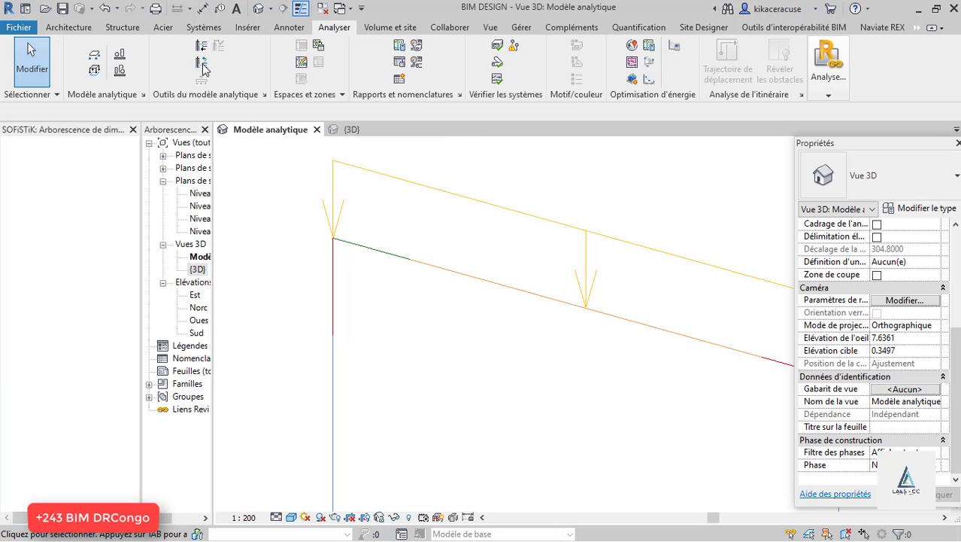
{"action": "left_click", "coordinate": [92, 56]}
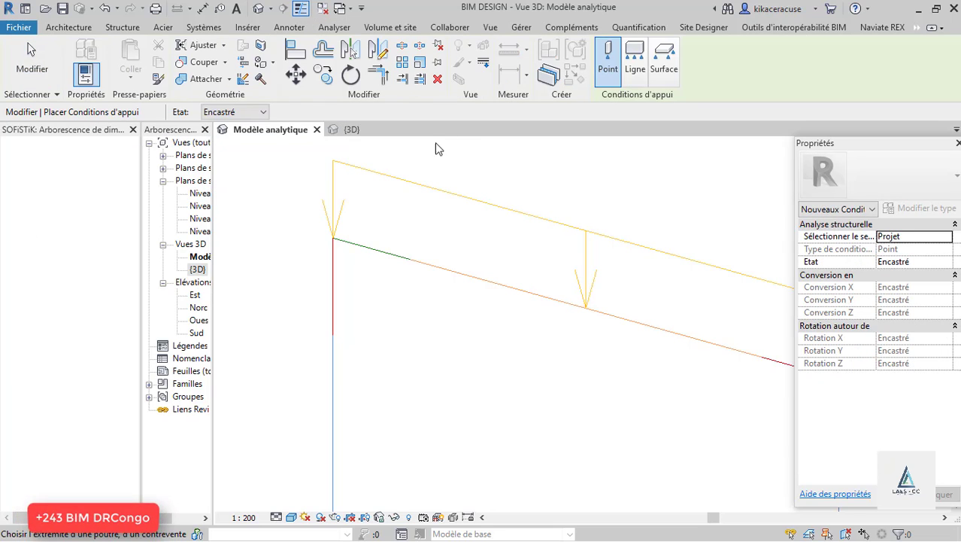
{"action": "left_click", "coordinate": [333, 243]}
{"action": "scroll", "coordinate": [287, 232], "scroll_direction": "down", "scroll_amount": 3}
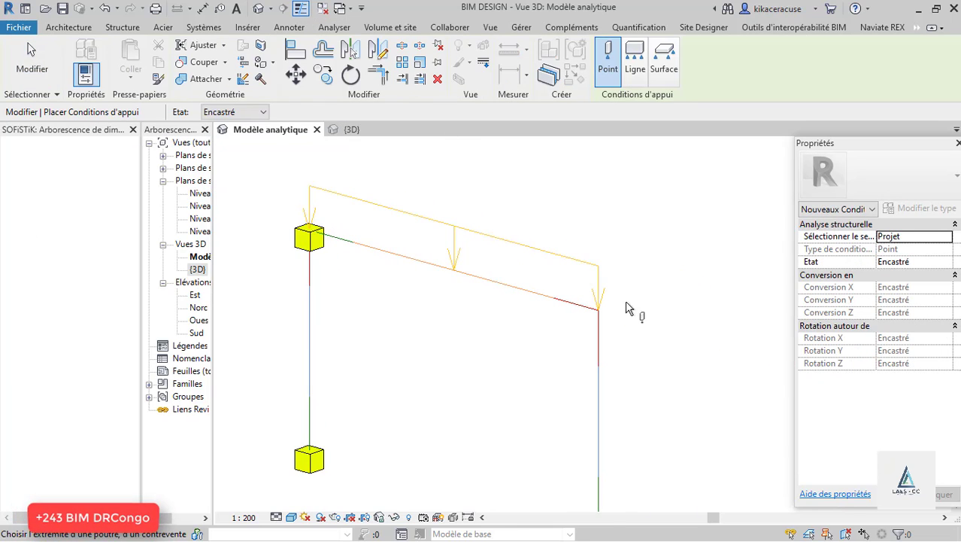
{"action": "left_click", "coordinate": [600, 316]}
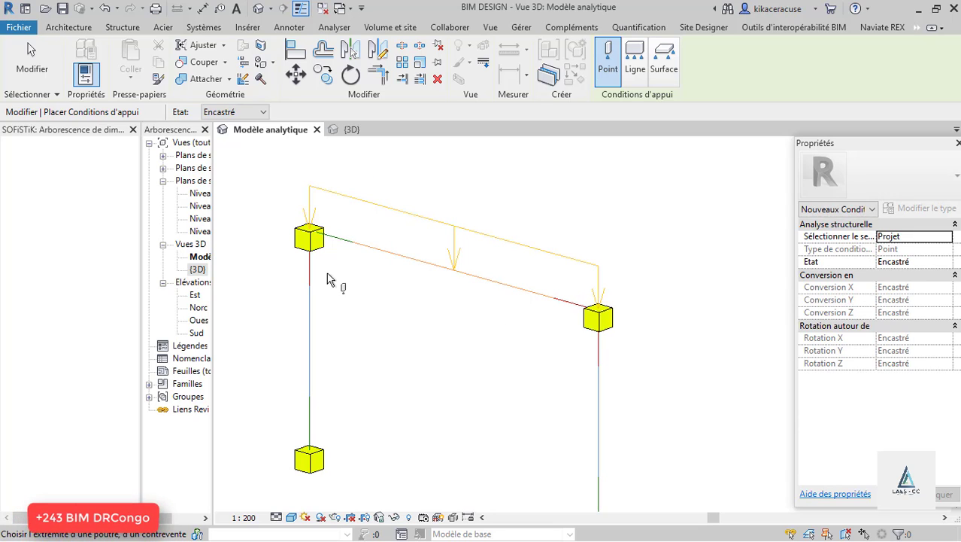
{"action": "key", "text": "Escape"}
Set the state of the boundary condition at the left beam-column joint to Utilisateur.
{"action": "left_click", "coordinate": [315, 246]}
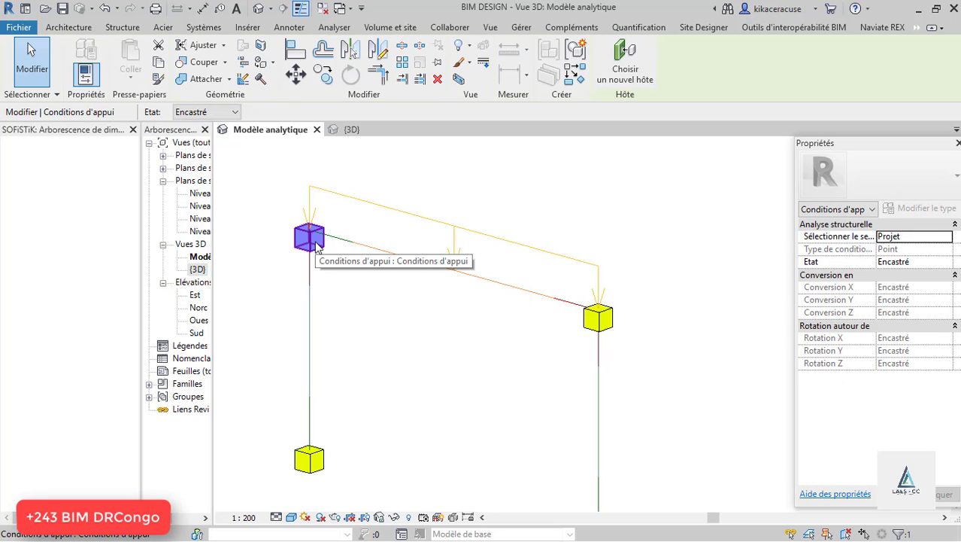
{"action": "left_click", "coordinate": [205, 111]}
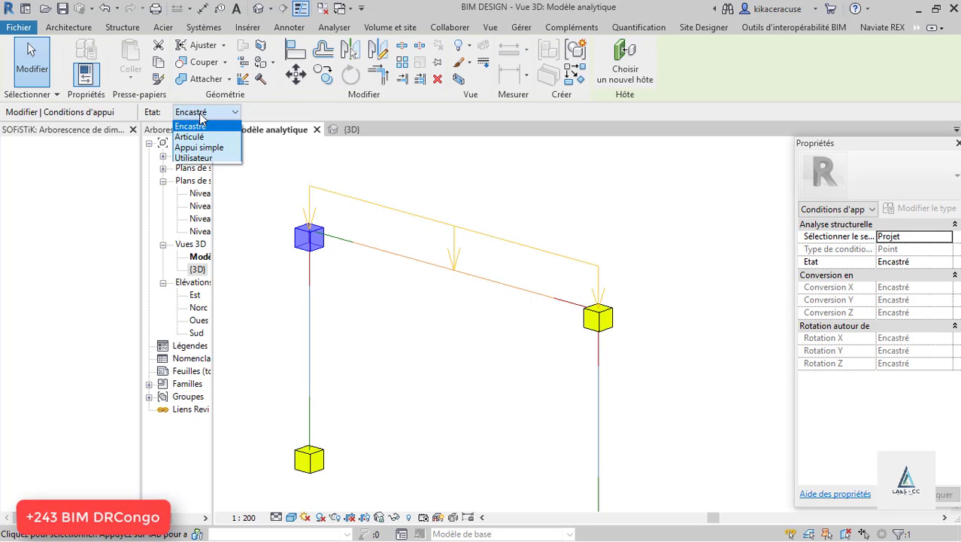
{"action": "left_click", "coordinate": [207, 157]}
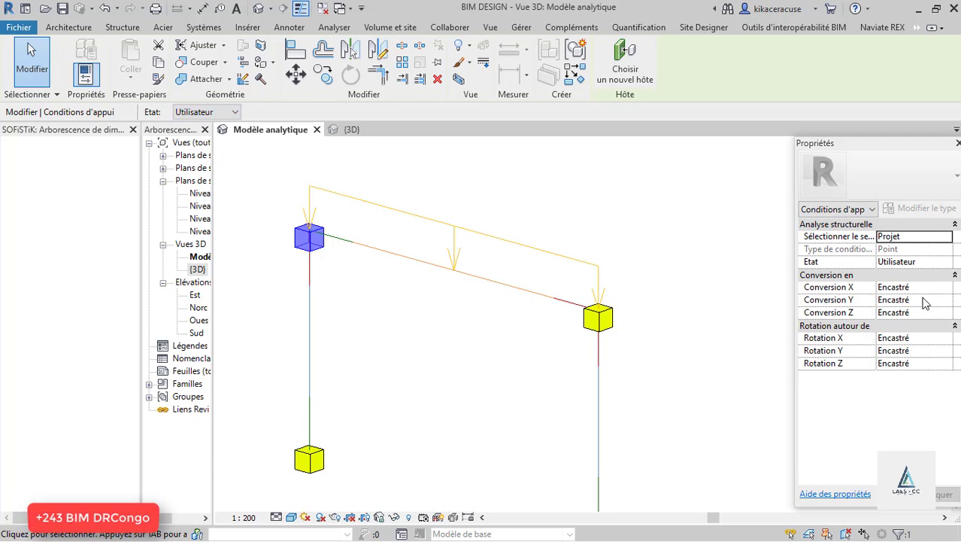
Try Relâchement for the left joint support's rotation about Y, and set it back to Encastré.
{"action": "left_click", "coordinate": [948, 351]}
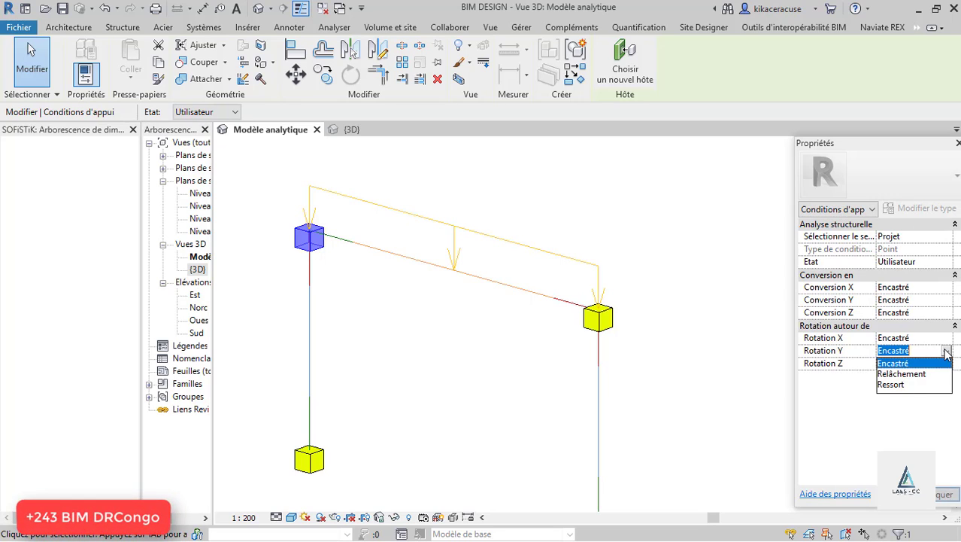
{"action": "left_click", "coordinate": [902, 374]}
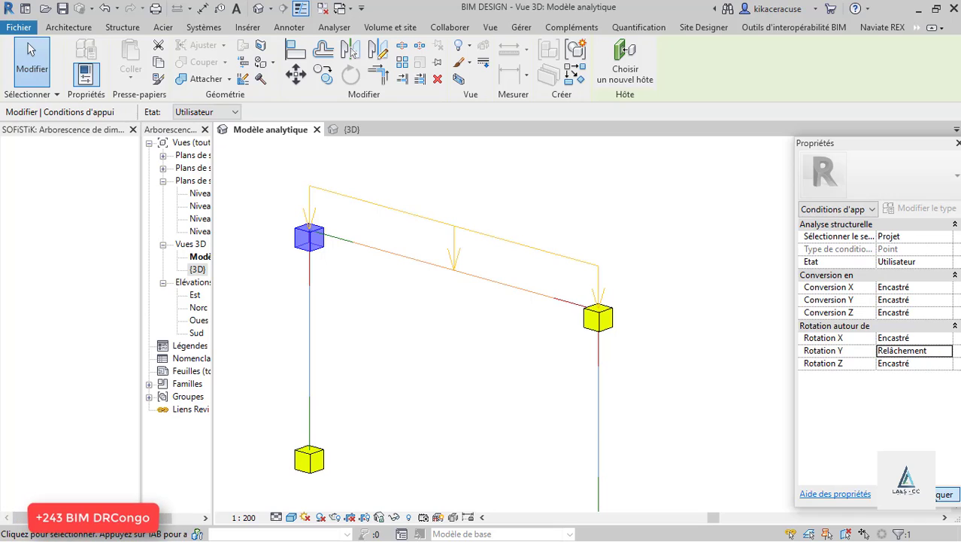
{"action": "scroll", "coordinate": [325, 249], "scroll_direction": "up", "scroll_amount": 4}
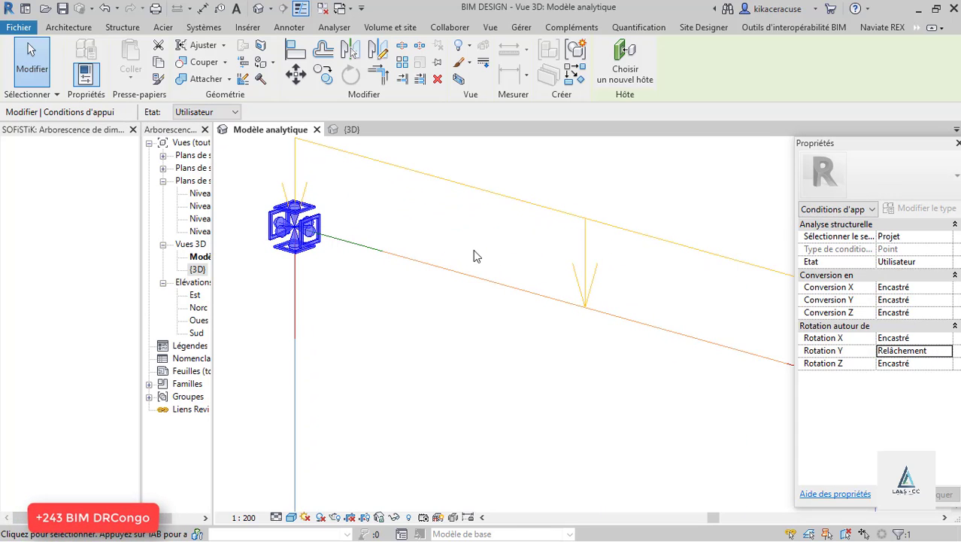
{"action": "scroll", "coordinate": [328, 237], "scroll_direction": "up", "scroll_amount": 2}
{"action": "scroll", "coordinate": [312, 226], "scroll_direction": "down", "scroll_amount": 3}
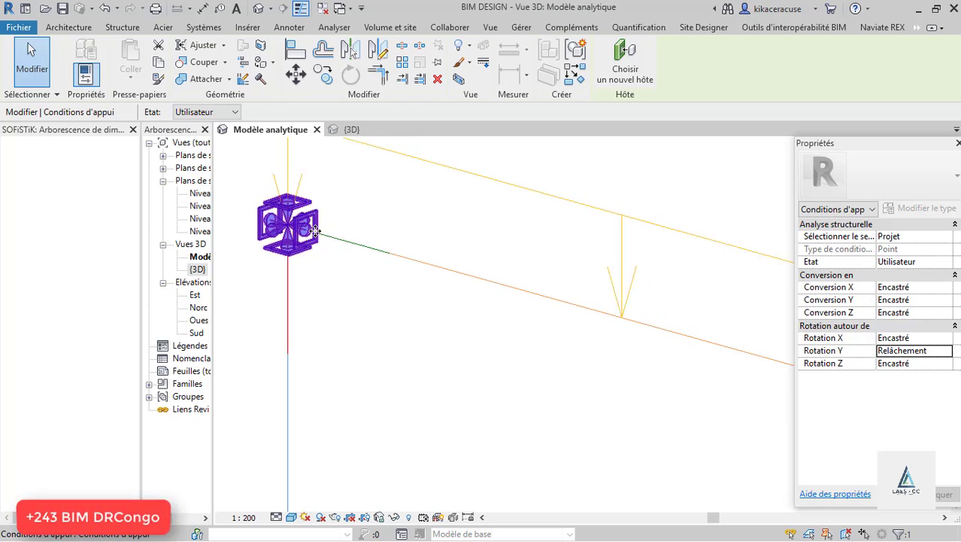
{"action": "left_click", "coordinate": [947, 351]}
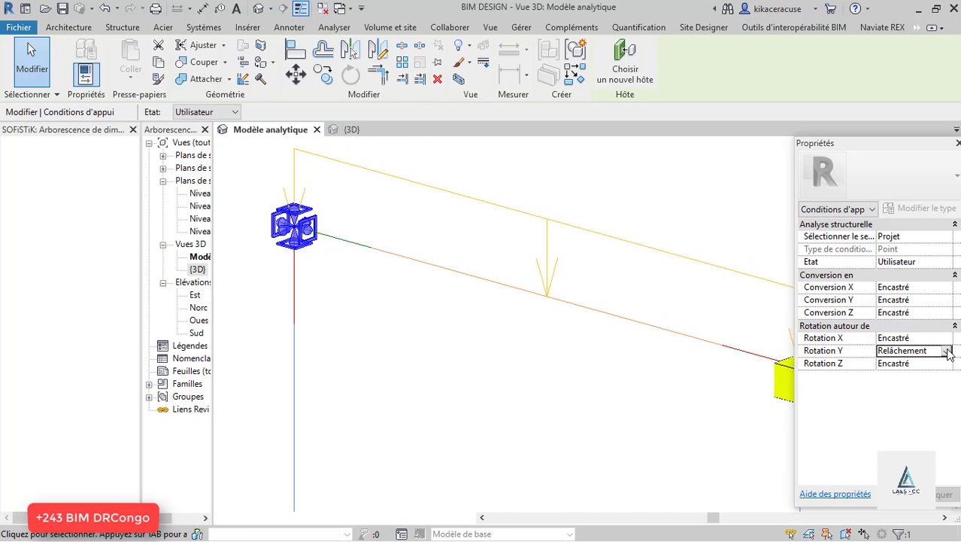
{"action": "left_click", "coordinate": [946, 350]}
{"action": "left_click", "coordinate": [903, 365]}
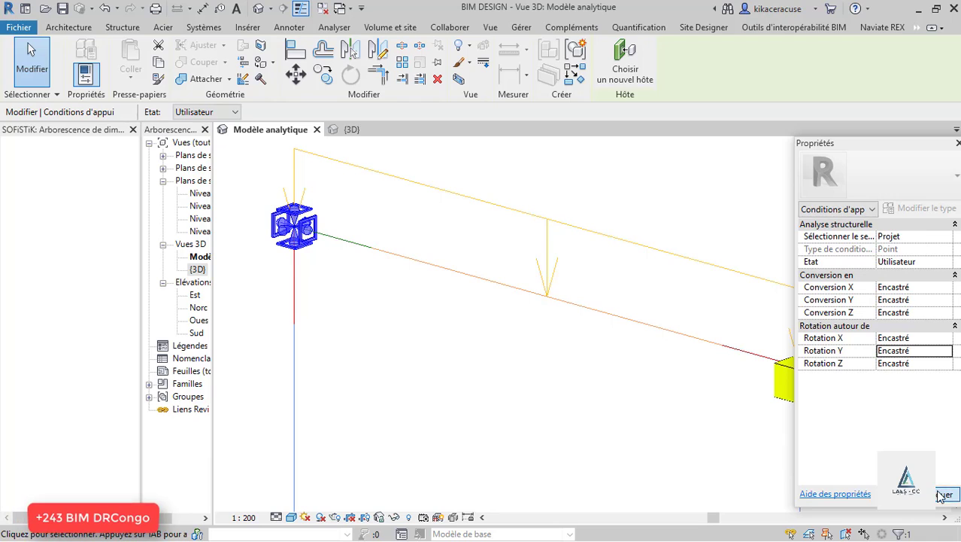
Set the left joint support's translations along X and Z (Conversion X and Conversion Z) to Relâchement.
{"action": "left_click", "coordinate": [949, 287]}
{"action": "left_click", "coordinate": [910, 310]}
{"action": "left_click", "coordinate": [947, 312]}
{"action": "left_click", "coordinate": [946, 312]}
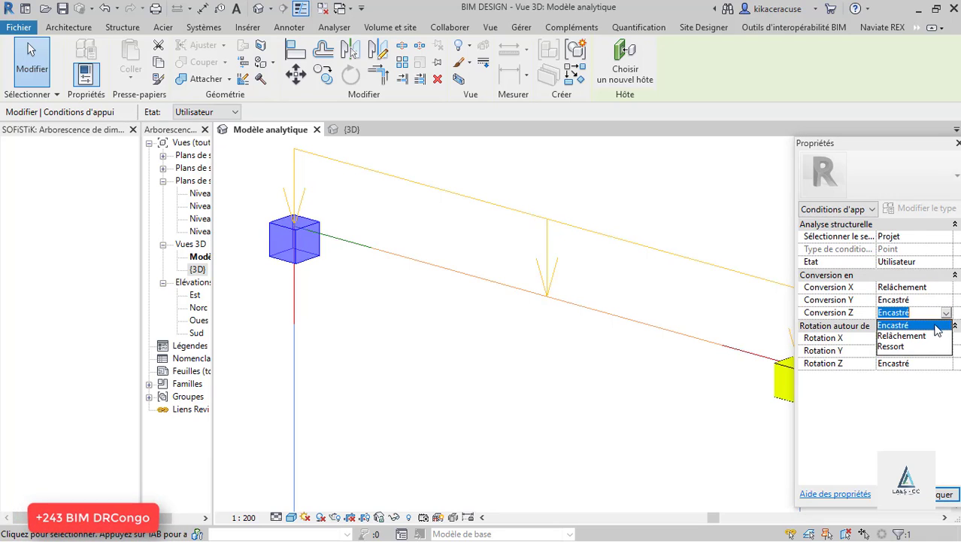
{"action": "left_click", "coordinate": [907, 335]}
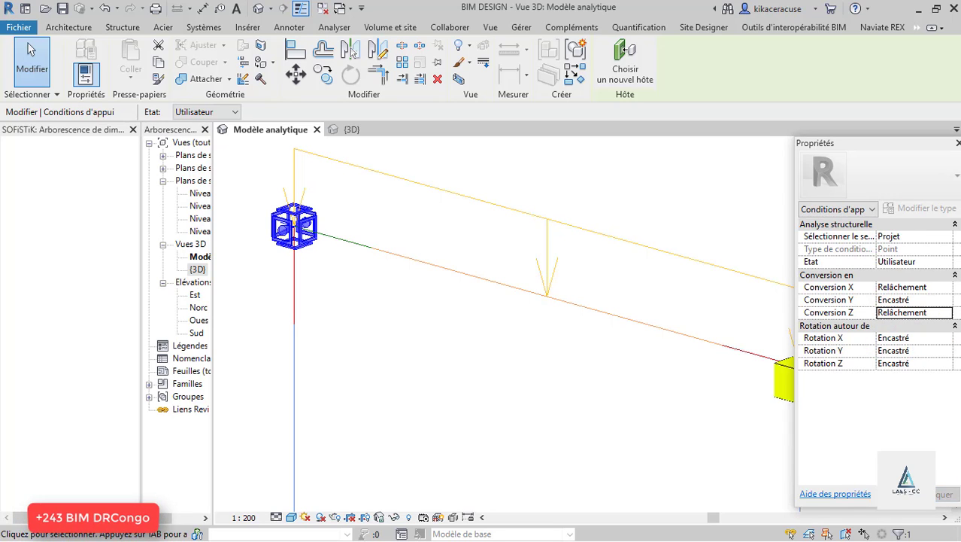
{"action": "left_click", "coordinate": [377, 214]}
Set the left joint support's rotations about X and Z to Relâchement and apply the changes.
{"action": "scroll", "coordinate": [277, 175], "scroll_direction": "up", "scroll_amount": 3}
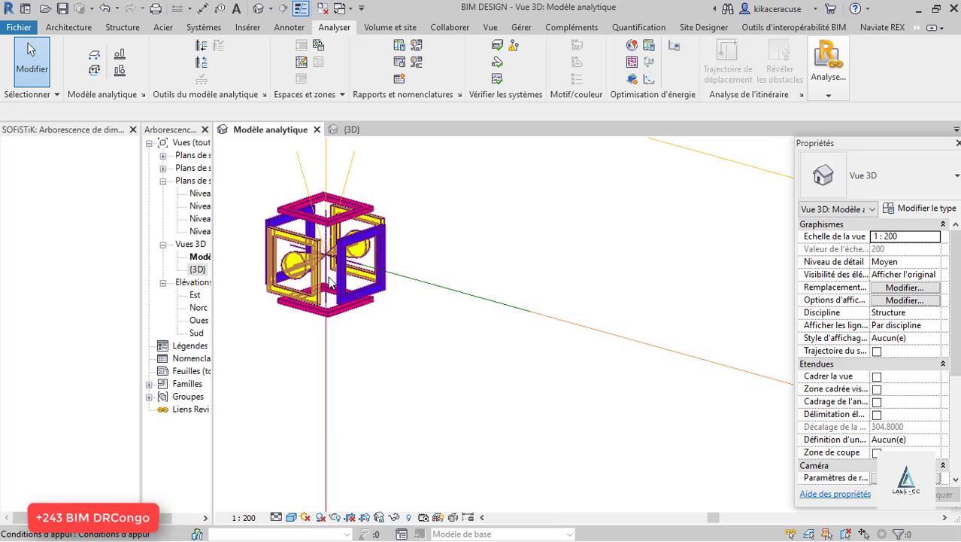
{"action": "left_click", "coordinate": [355, 278]}
{"action": "scroll", "coordinate": [318, 270], "scroll_direction": "down", "scroll_amount": 2}
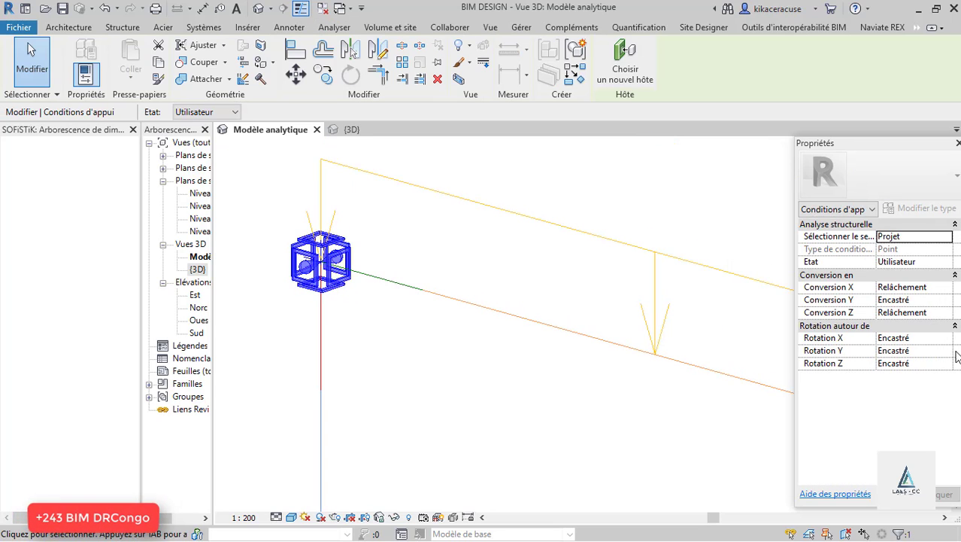
{"action": "left_click", "coordinate": [944, 338]}
{"action": "left_click", "coordinate": [946, 338]}
{"action": "left_click", "coordinate": [910, 351]}
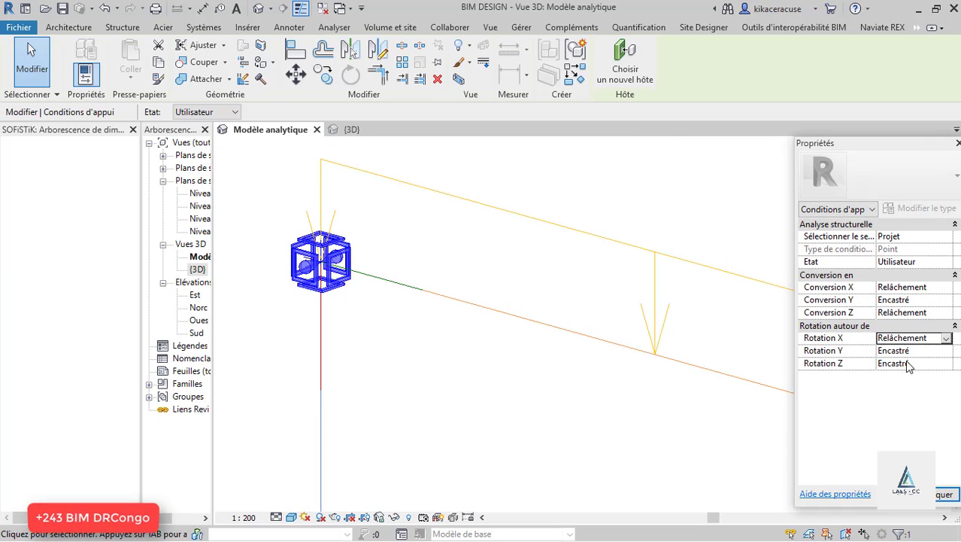
{"action": "left_click", "coordinate": [941, 494]}
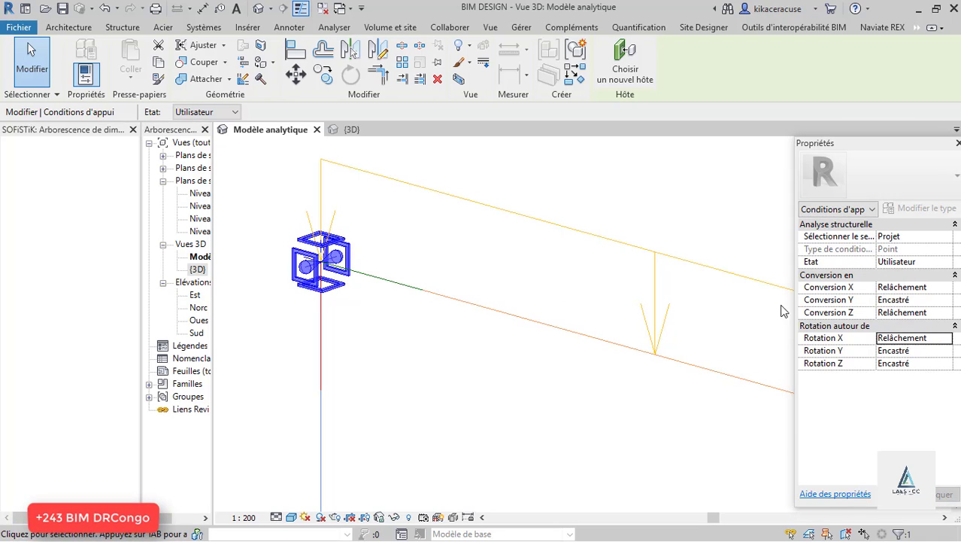
{"action": "left_click", "coordinate": [948, 363]}
{"action": "left_click", "coordinate": [946, 364]}
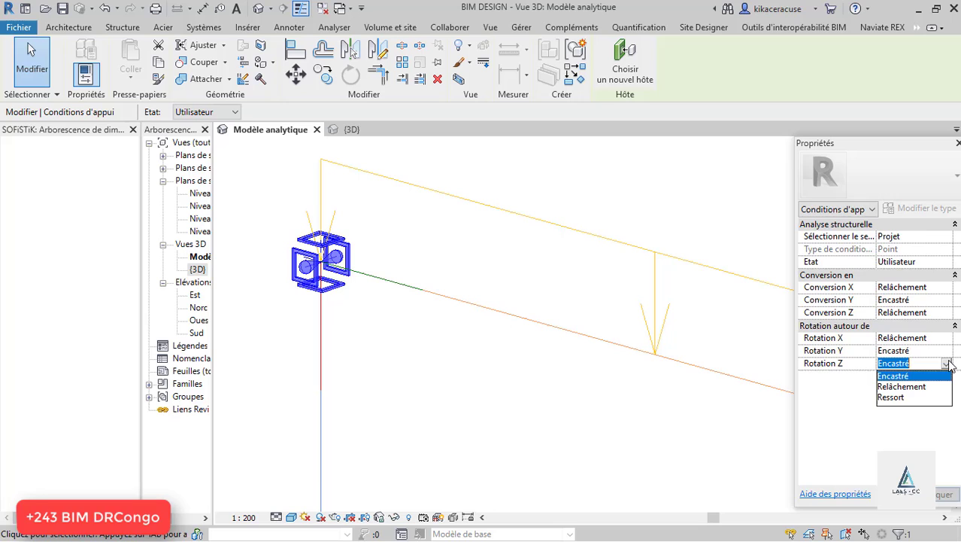
{"action": "left_click", "coordinate": [913, 389]}
{"action": "left_click", "coordinate": [942, 494]}
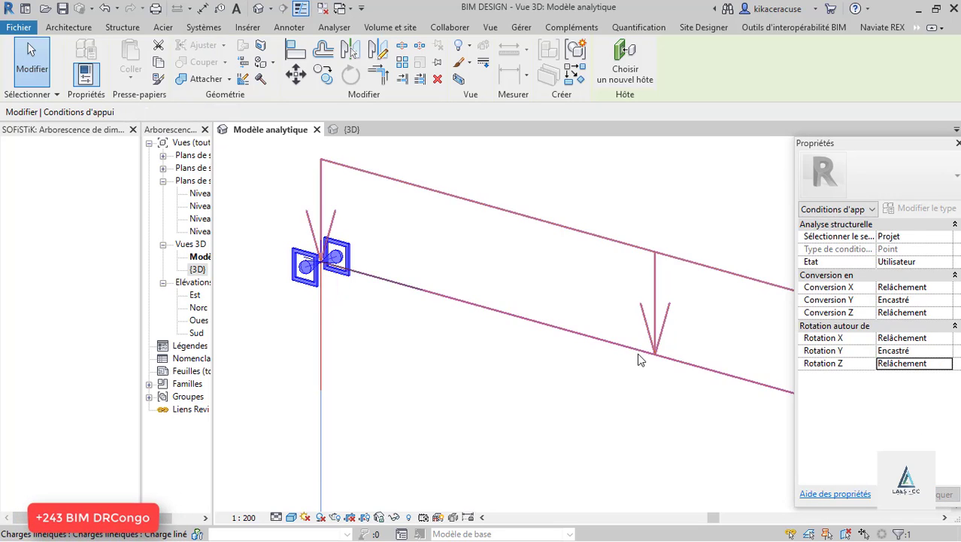
{"action": "left_click", "coordinate": [275, 197]}
Set the state of the boundary condition at the right beam-column joint to Utilisateur.
{"action": "scroll", "coordinate": [253, 236], "scroll_direction": "down", "scroll_amount": 2}
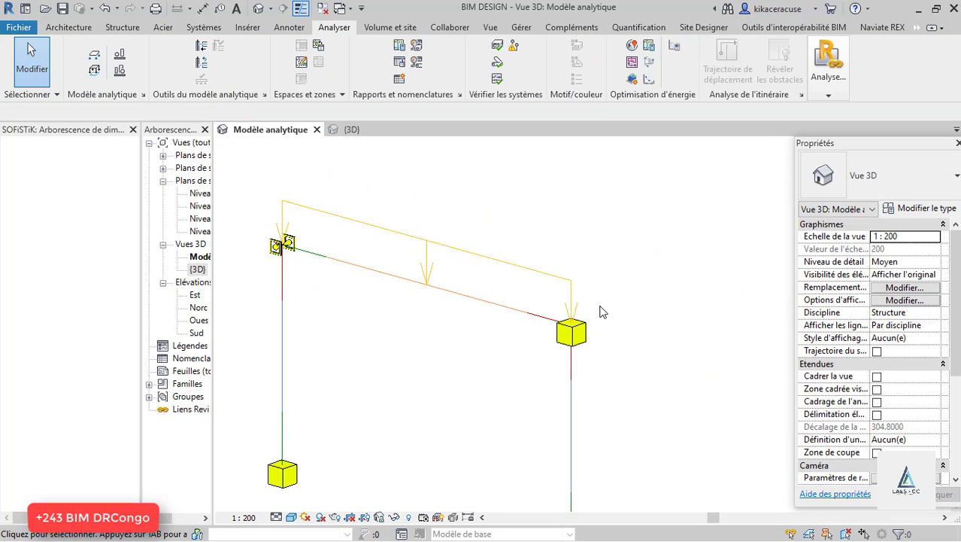
{"action": "left_click", "coordinate": [579, 332]}
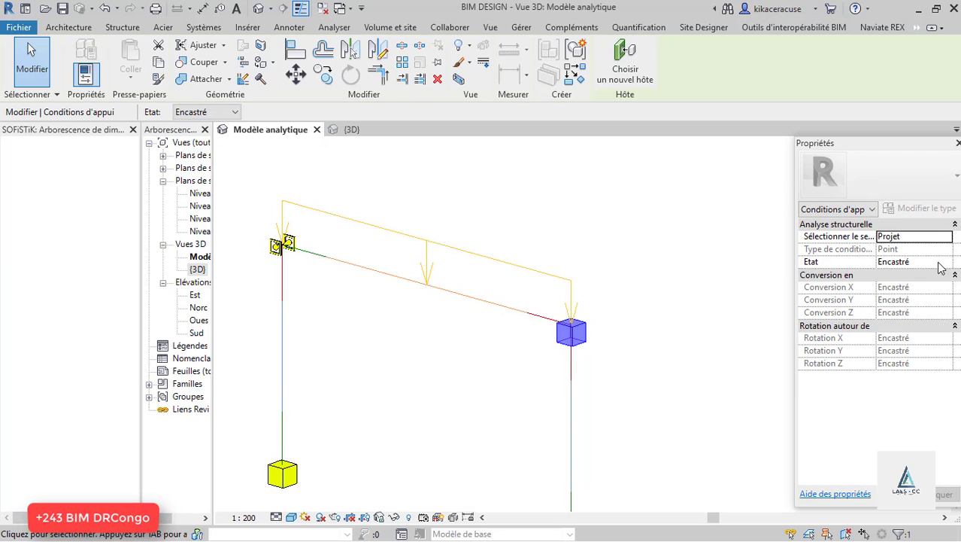
{"action": "left_click", "coordinate": [206, 113]}
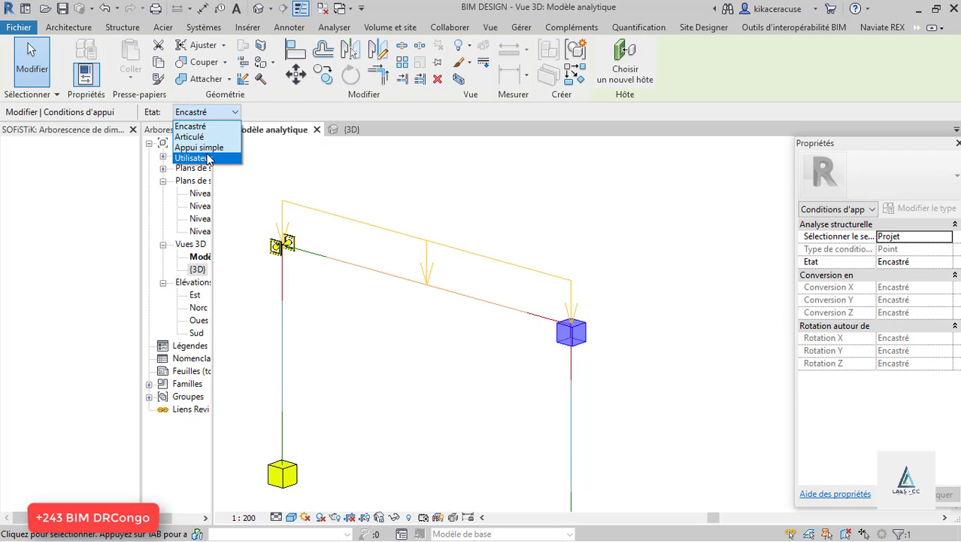
{"action": "left_click", "coordinate": [207, 158]}
Set the right joint support's rotations about X and Z to Relâchement and apply the changes.
{"action": "left_click", "coordinate": [948, 341]}
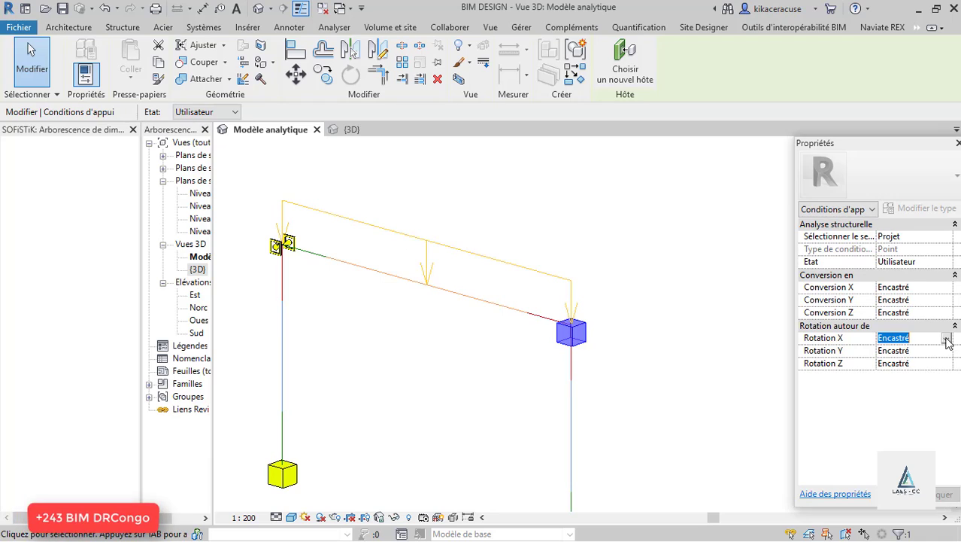
{"action": "left_click", "coordinate": [946, 340]}
{"action": "left_click", "coordinate": [931, 363]}
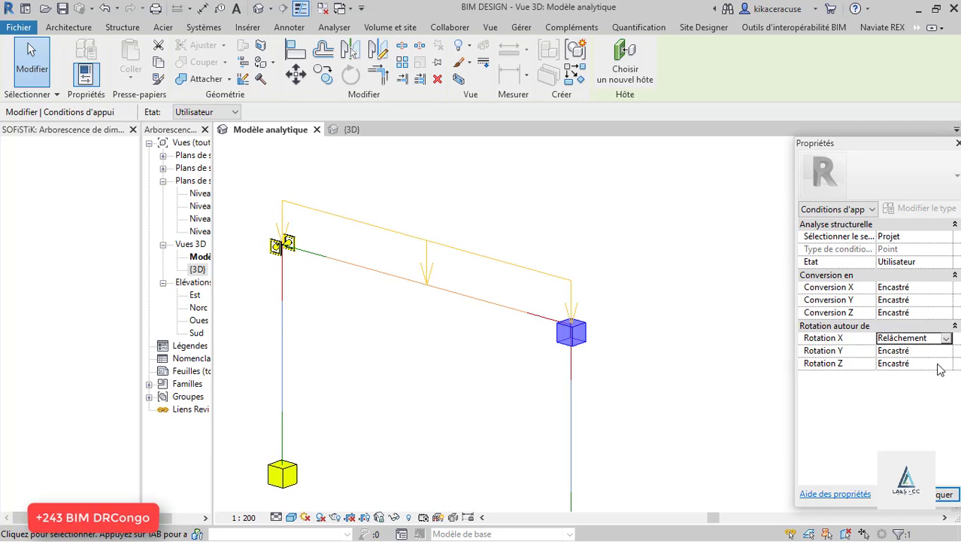
{"action": "left_click", "coordinate": [947, 364]}
{"action": "left_click", "coordinate": [906, 386]}
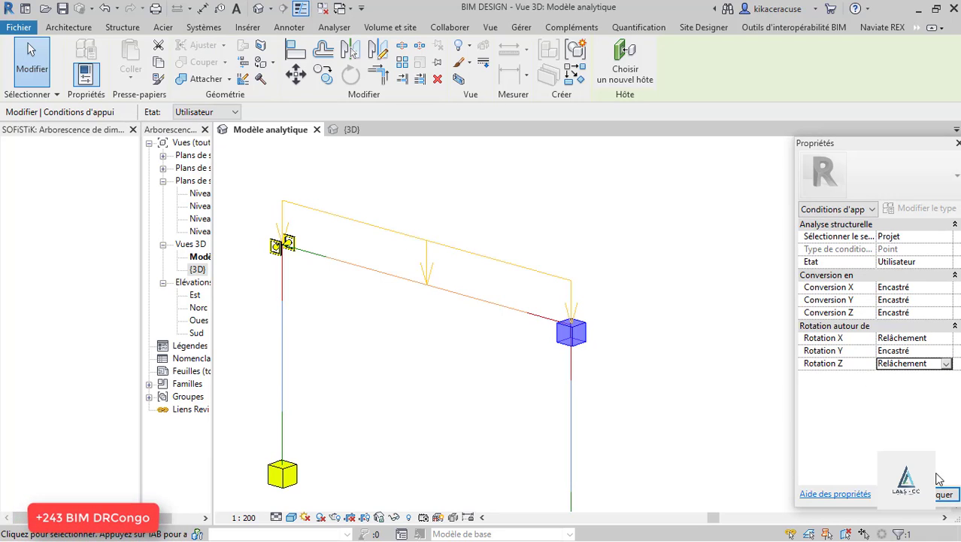
{"action": "scroll", "coordinate": [605, 349], "scroll_direction": "up", "scroll_amount": 2}
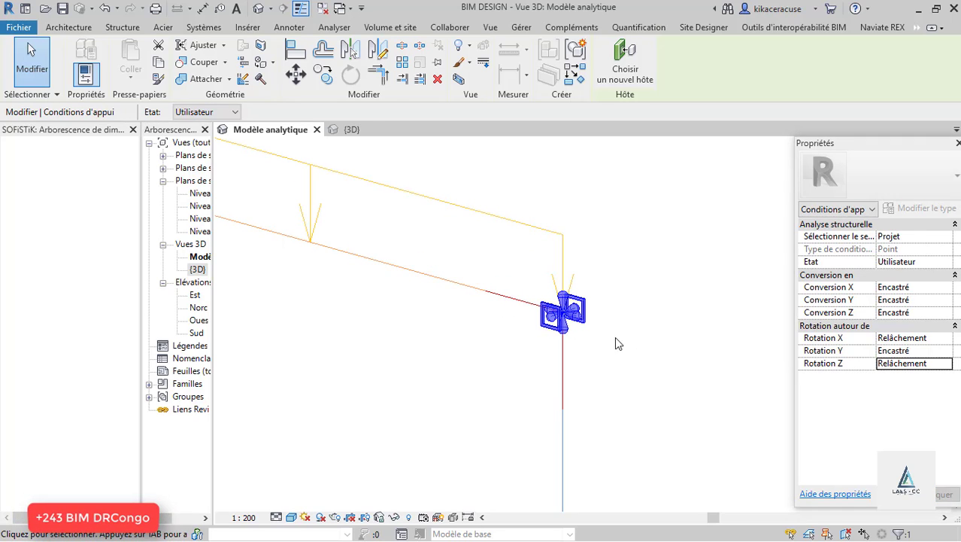
{"action": "scroll", "coordinate": [682, 348], "scroll_direction": "down", "scroll_amount": 3}
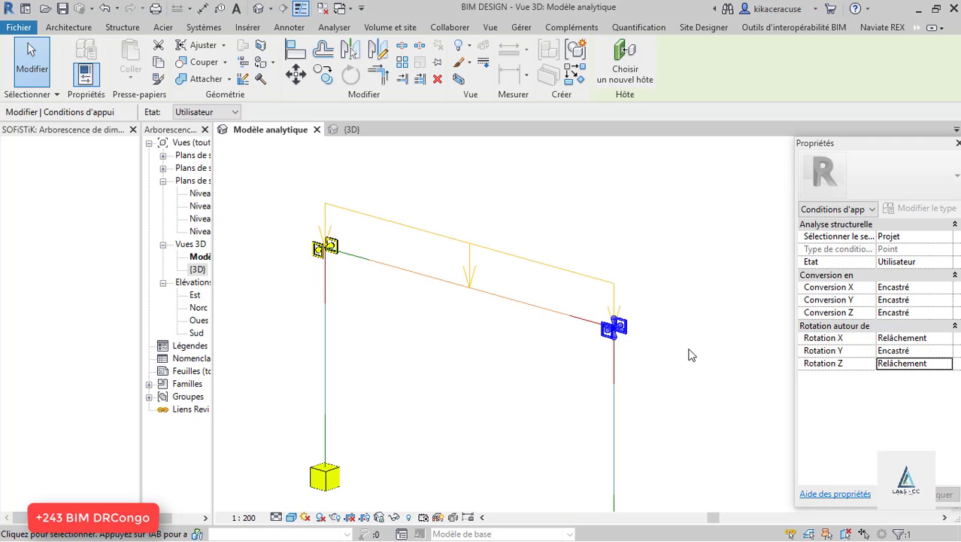
{"action": "left_click", "coordinate": [629, 236]}
{"action": "scroll", "coordinate": [504, 248], "scroll_direction": "down", "scroll_amount": 1}
{"action": "scroll", "coordinate": [622, 295], "scroll_direction": "up", "scroll_amount": 3}
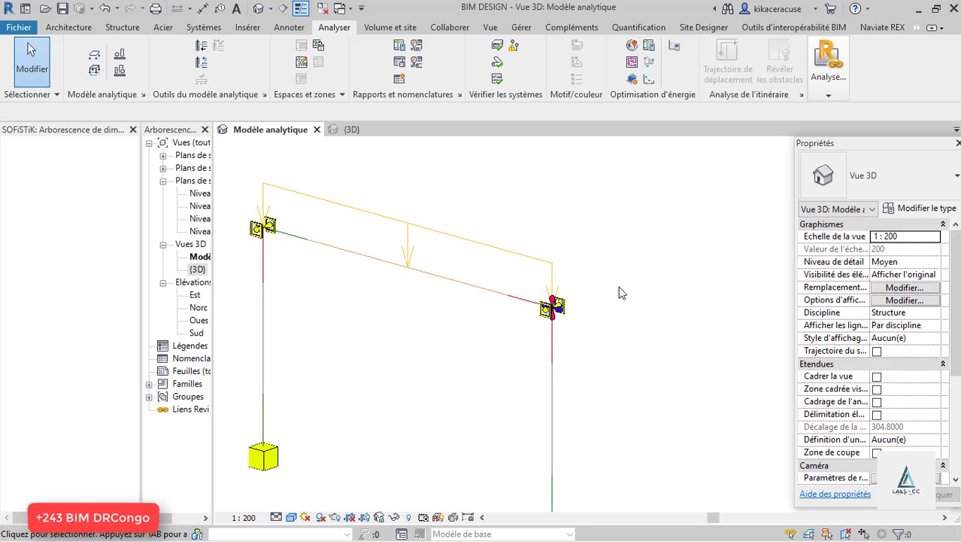
Set the right joint support's translations along X and Z (Conversion X and Conversion Z) to Relâchement and apply the changes.
{"action": "left_click", "coordinate": [550, 318]}
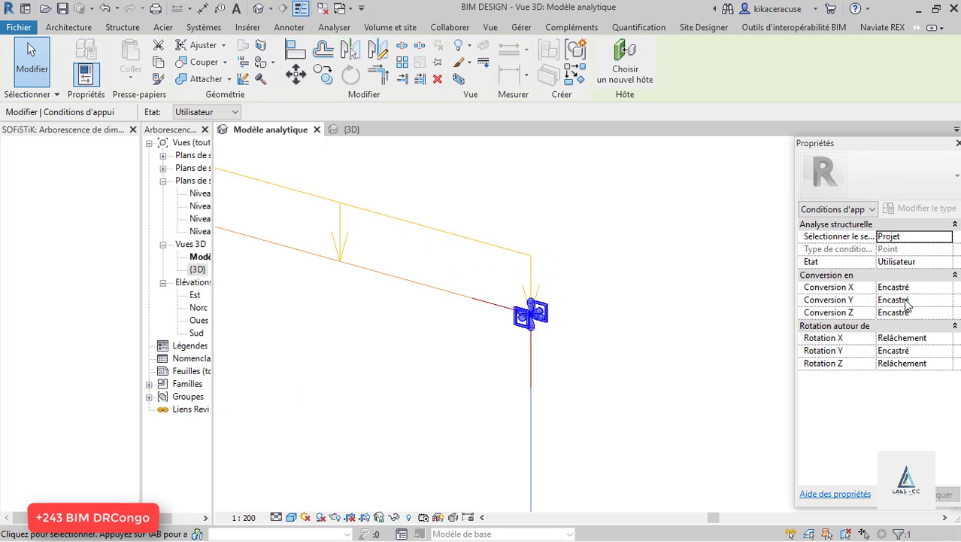
{"action": "left_click", "coordinate": [947, 288]}
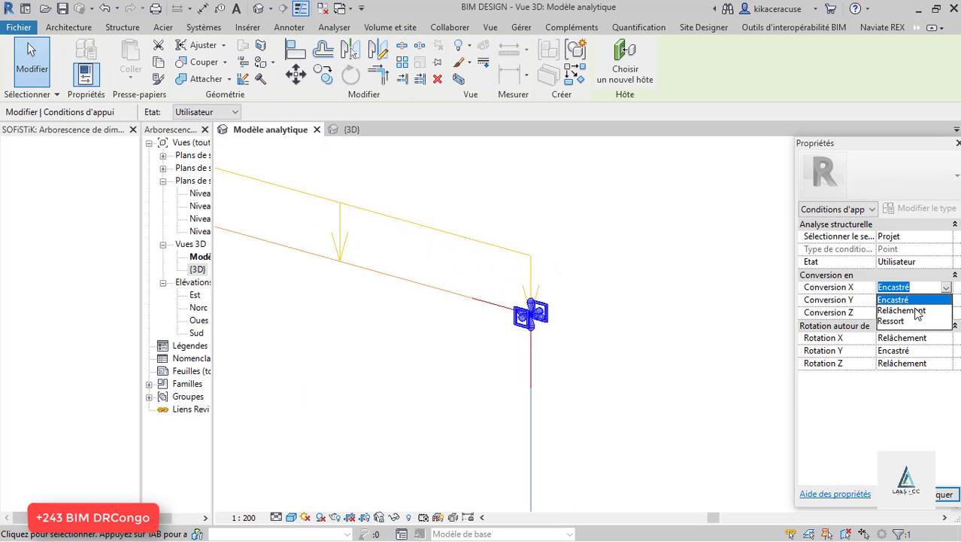
{"action": "left_click", "coordinate": [916, 310]}
{"action": "left_click", "coordinate": [946, 313]}
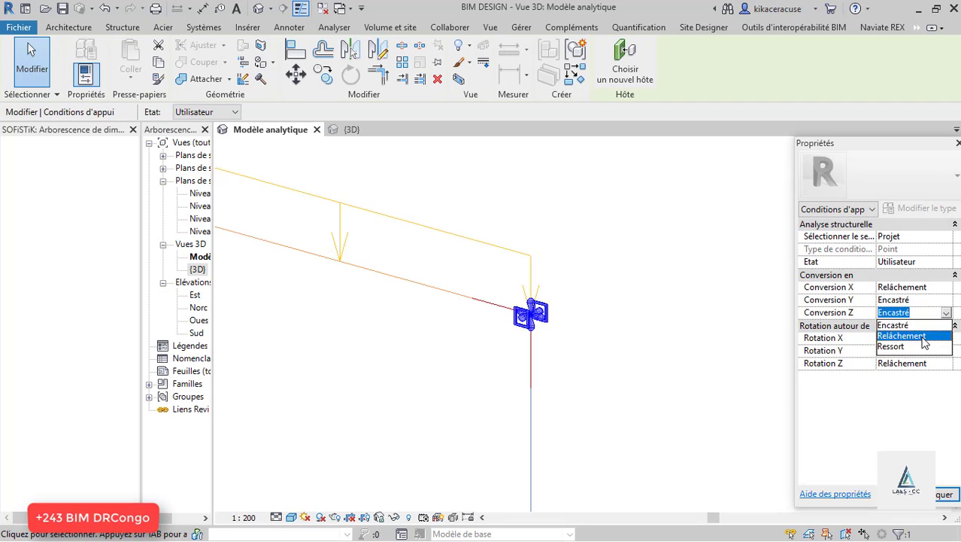
{"action": "left_click", "coordinate": [929, 336]}
{"action": "left_click", "coordinate": [938, 493]}
{"action": "scroll", "coordinate": [730, 294], "scroll_direction": "down", "scroll_amount": 2}
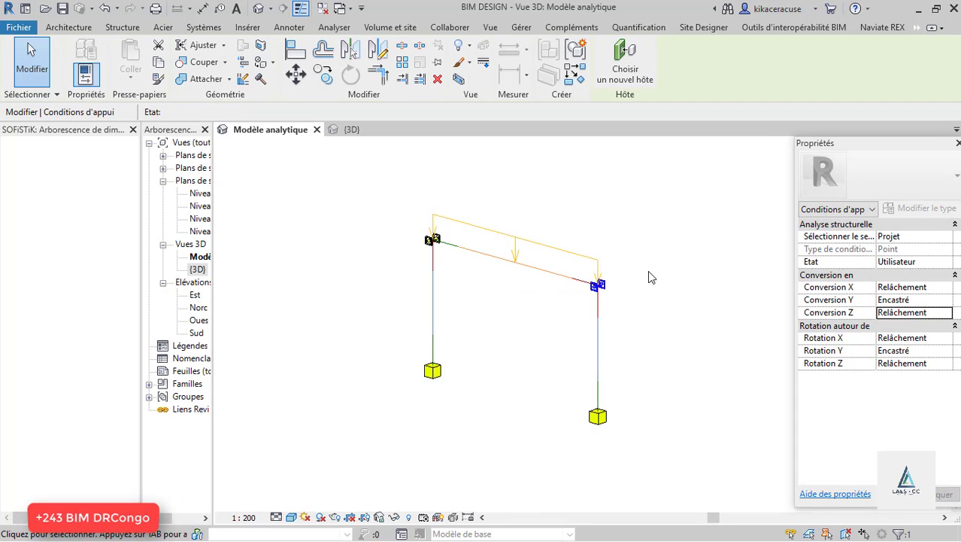
{"action": "left_click", "coordinate": [490, 314]}
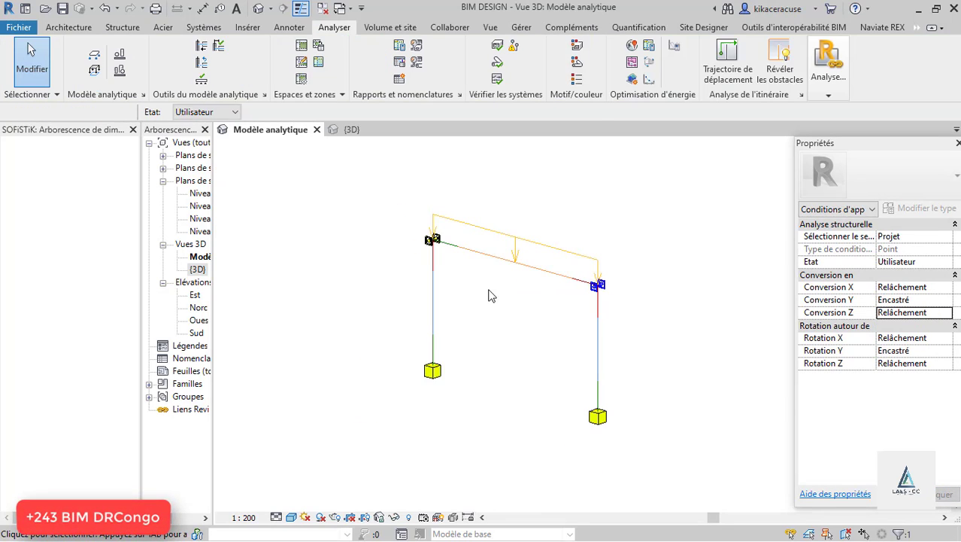
Run the SOFiSTiK analysis of the frame with the modified joint supports and close the calculation dialog.
{"action": "left_click", "coordinate": [918, 27]}
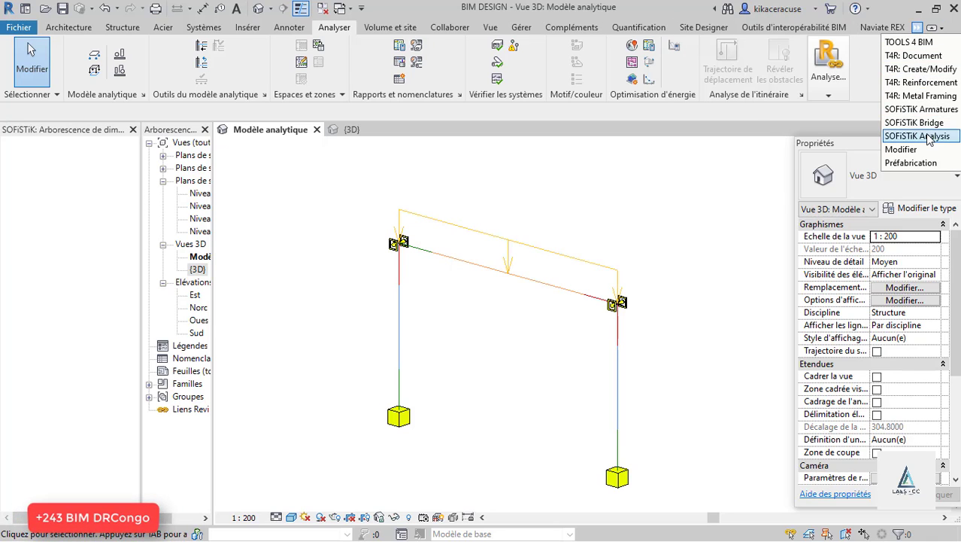
{"action": "left_click", "coordinate": [917, 136]}
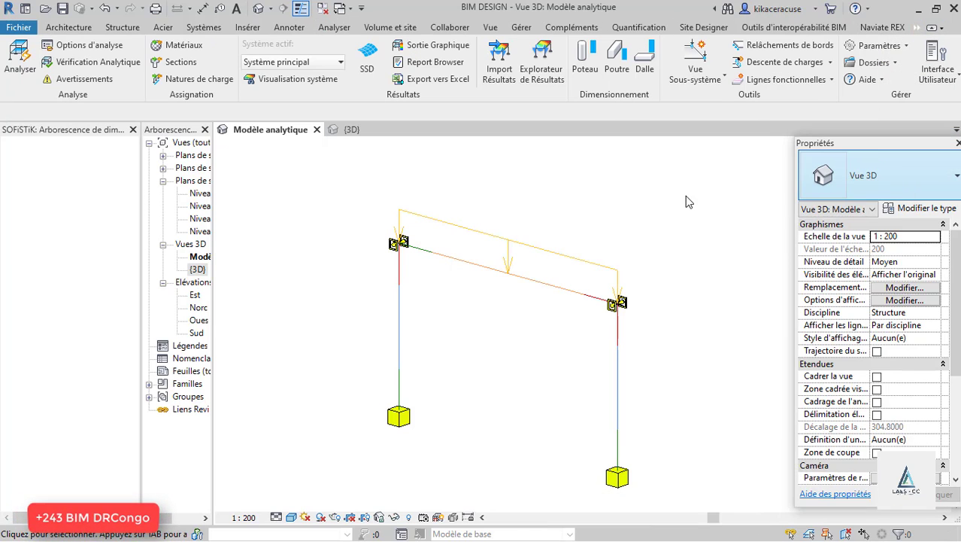
{"action": "left_click", "coordinate": [20, 58]}
{"action": "left_click", "coordinate": [532, 386]}
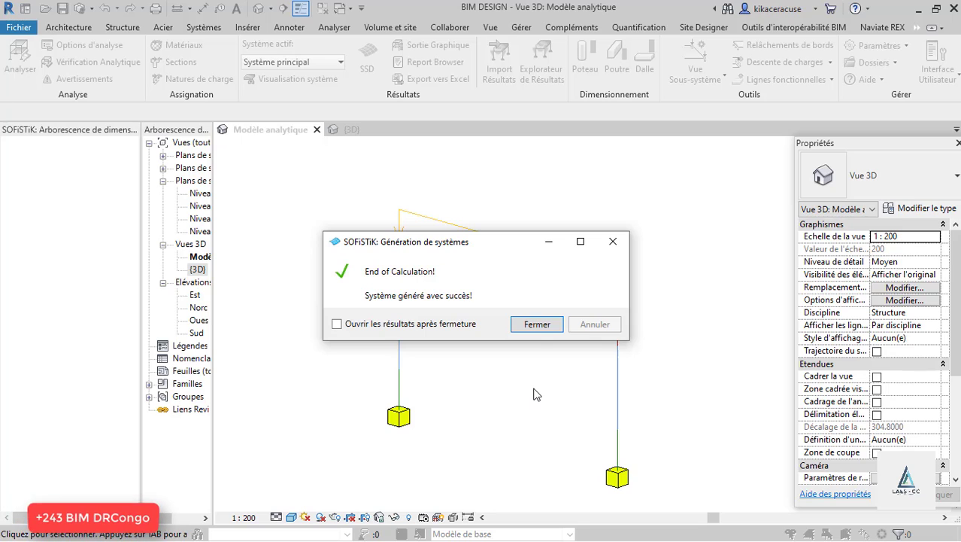
{"action": "left_click", "coordinate": [536, 324]}
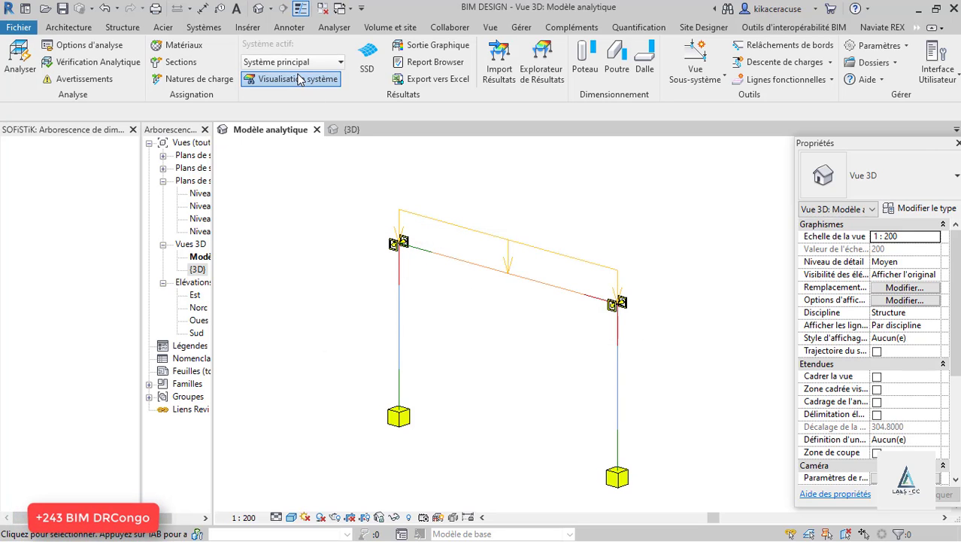
Open SOFiSTiK System Visualization, reduce the support symbol size, and compare the frame's deformations under load cases DL1 and LL1.
{"action": "left_click", "coordinate": [299, 79]}
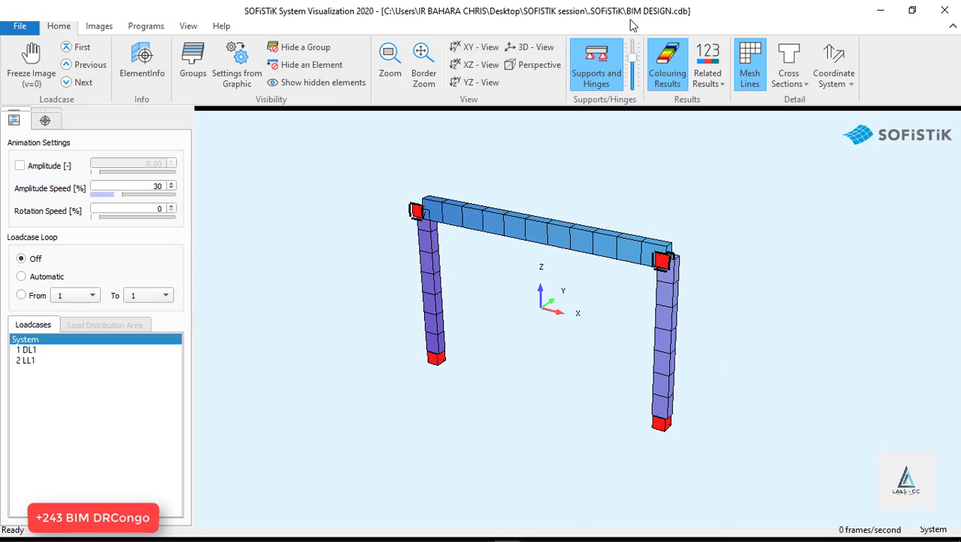
{"action": "left_click_drag", "start_coordinate": [636, 63], "coordinate": [635, 80]}
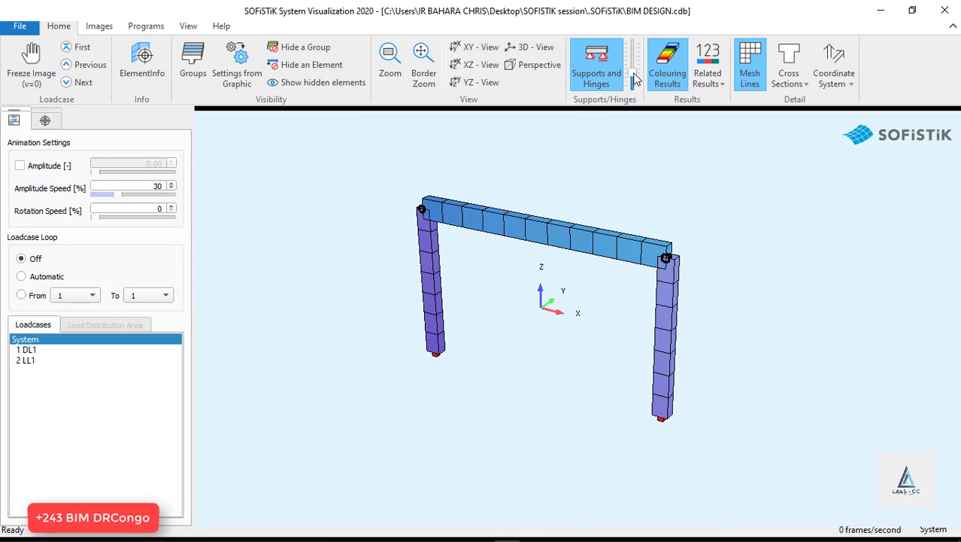
{"action": "left_click", "coordinate": [26, 350]}
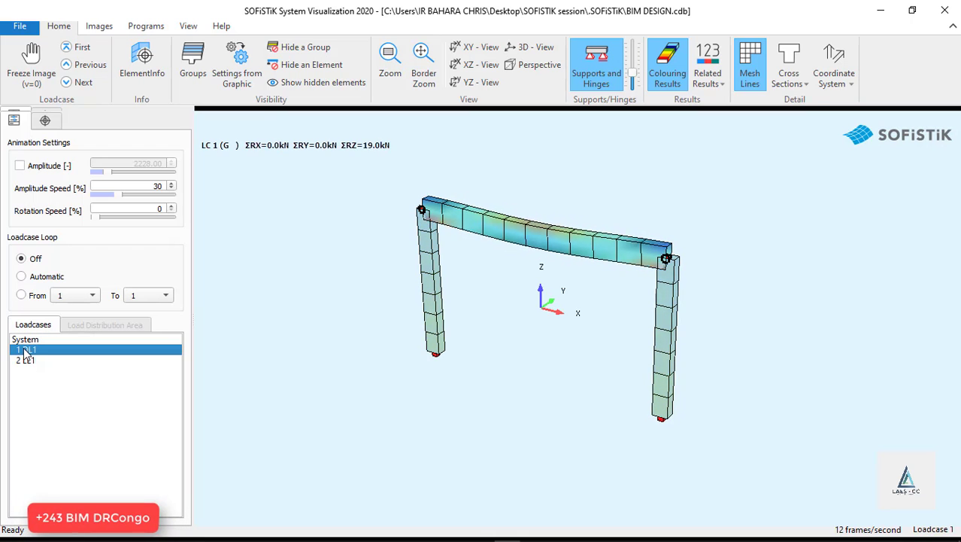
{"action": "left_click", "coordinate": [26, 360]}
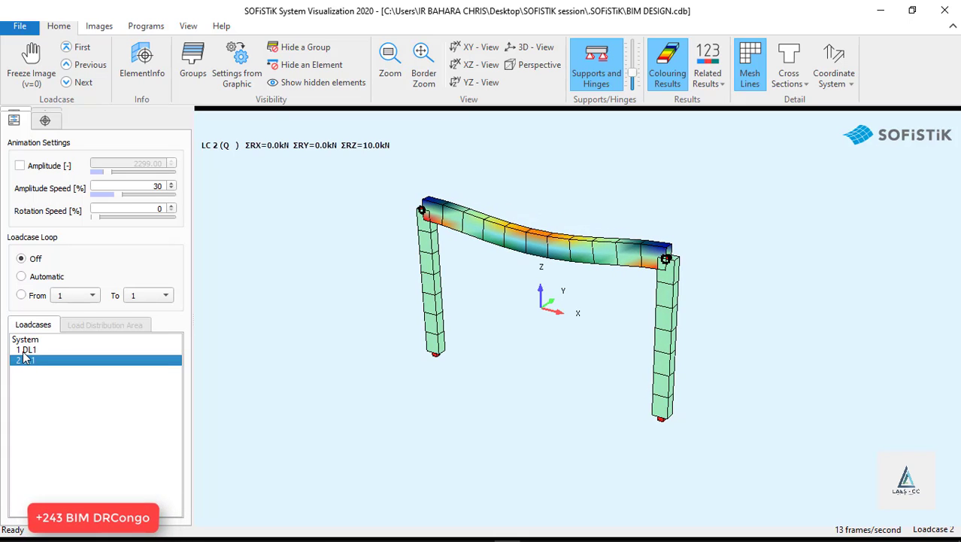
{"action": "left_click", "coordinate": [24, 341]}
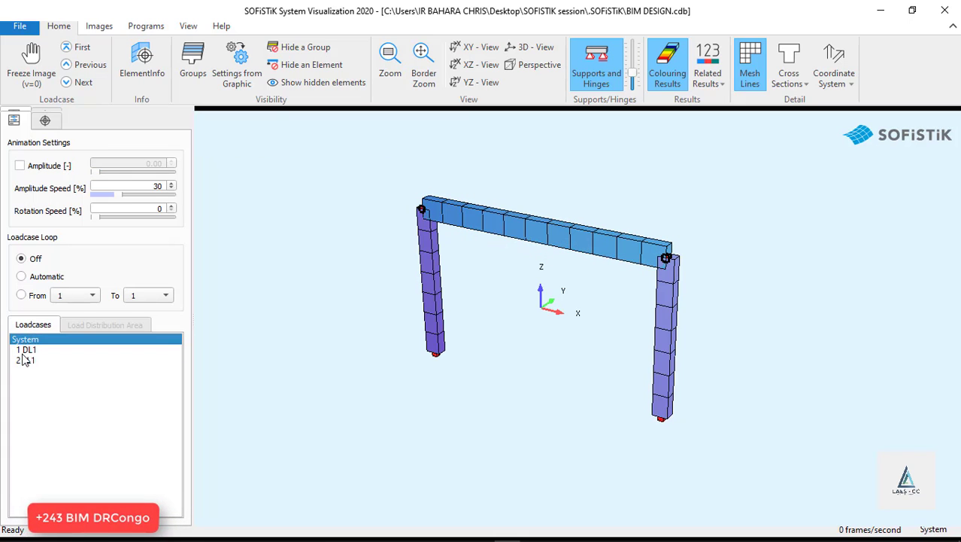
{"action": "left_click", "coordinate": [25, 362]}
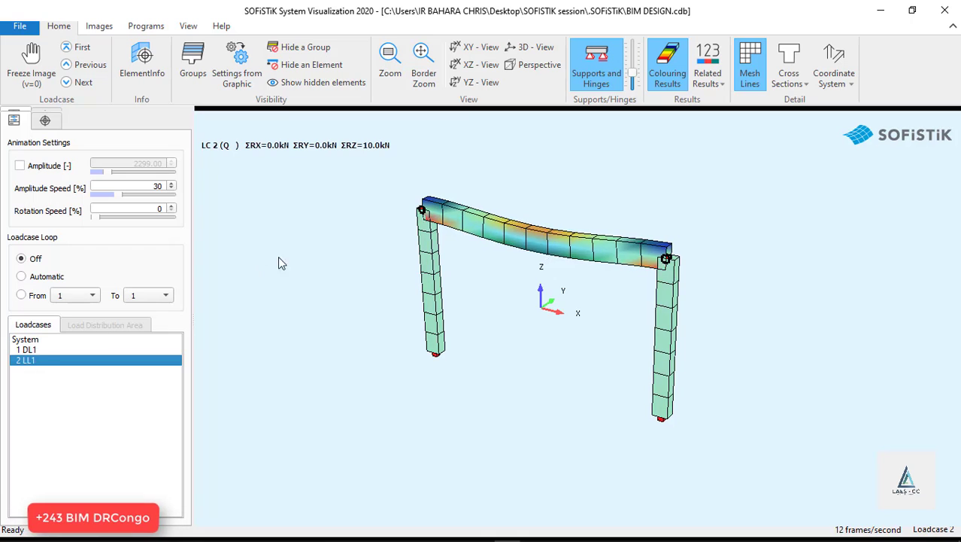
Examine the LL1 deformation with quad-only cross sections and without cross sections, and restore full visualization of cross sections.
{"action": "left_click", "coordinate": [752, 72]}
{"action": "left_click", "coordinate": [752, 71]}
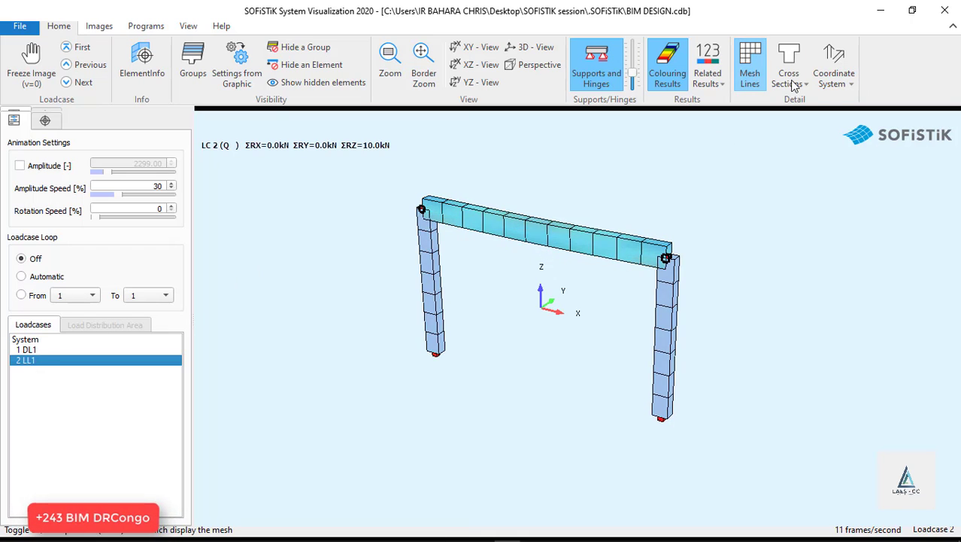
{"action": "left_click", "coordinate": [798, 84]}
{"action": "left_click", "coordinate": [802, 120]}
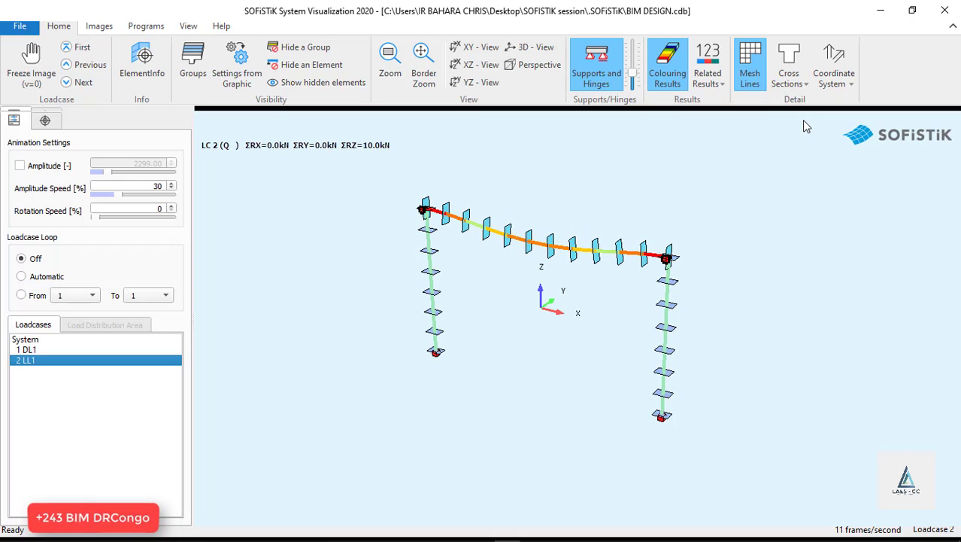
{"action": "left_click", "coordinate": [797, 84]}
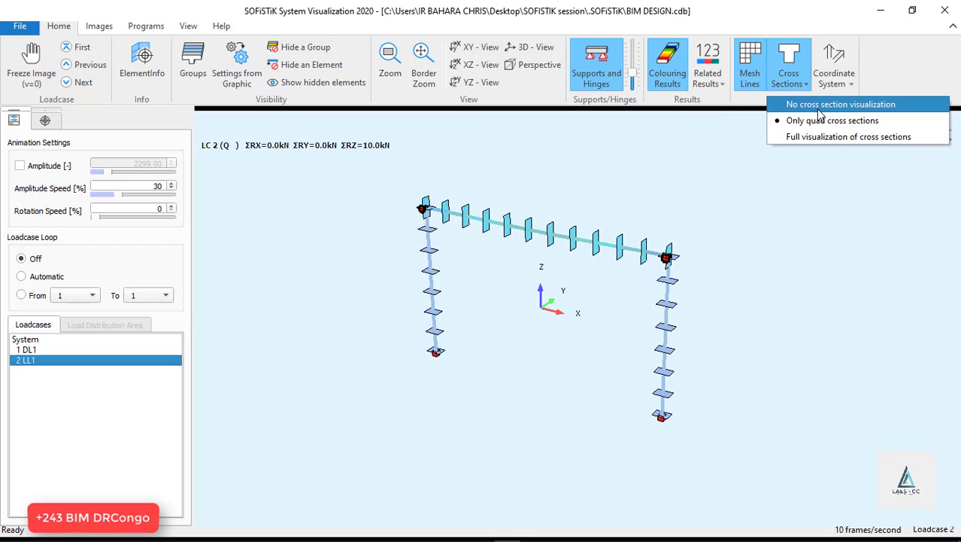
{"action": "left_click", "coordinate": [816, 101]}
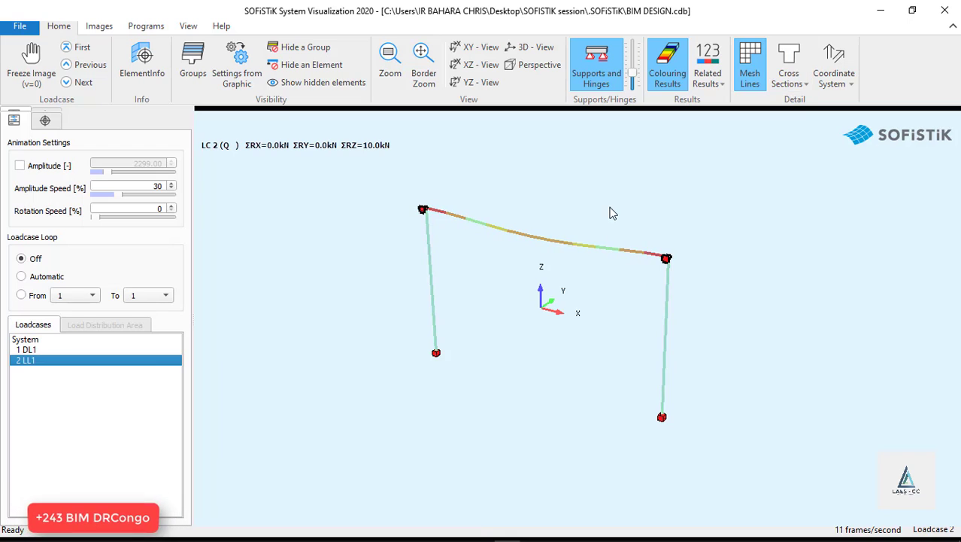
{"action": "scroll", "coordinate": [609, 210], "scroll_direction": "up", "scroll_amount": 1}
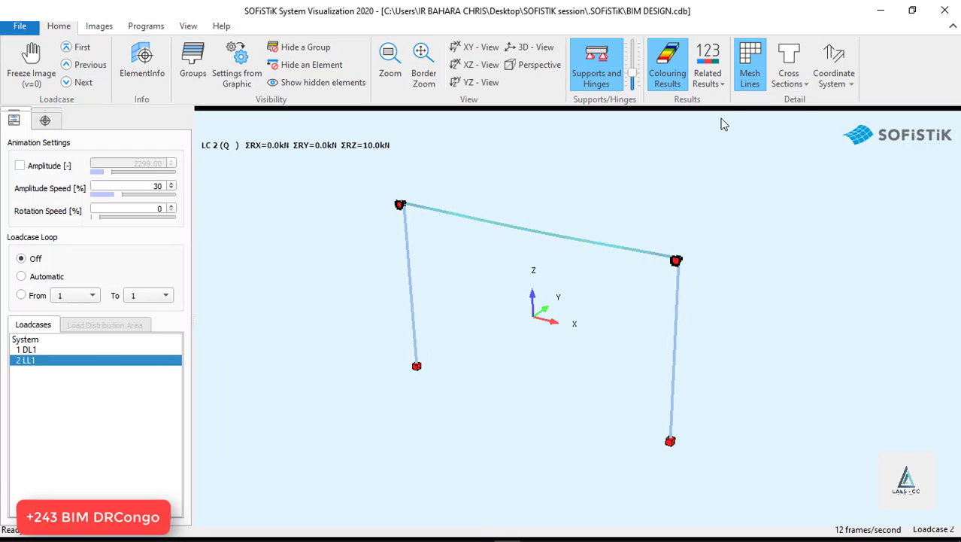
{"action": "left_click", "coordinate": [794, 83]}
{"action": "left_click", "coordinate": [849, 137]}
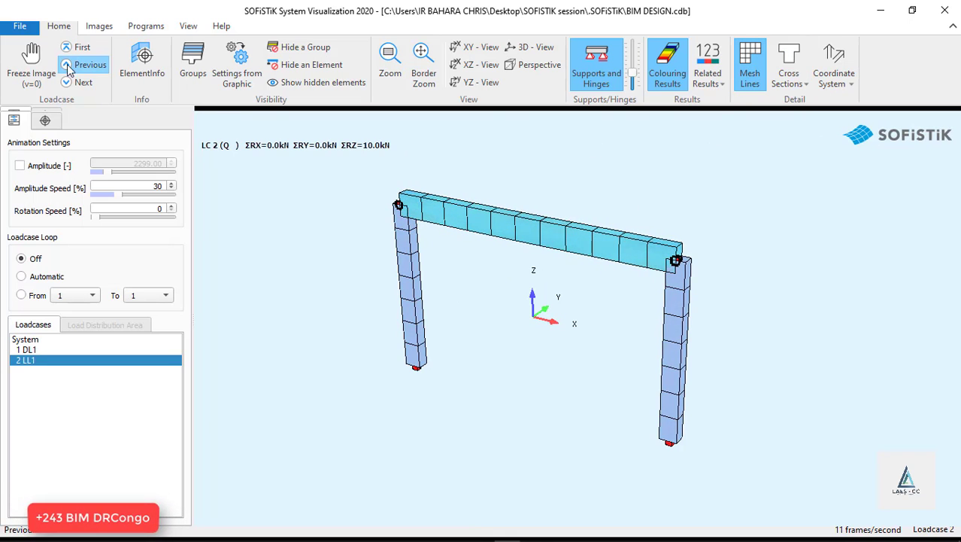
Toggle the fixed amplitude on and off and raise the rotation speed to view the animated frame from all sides.
{"action": "left_click", "coordinate": [37, 166]}
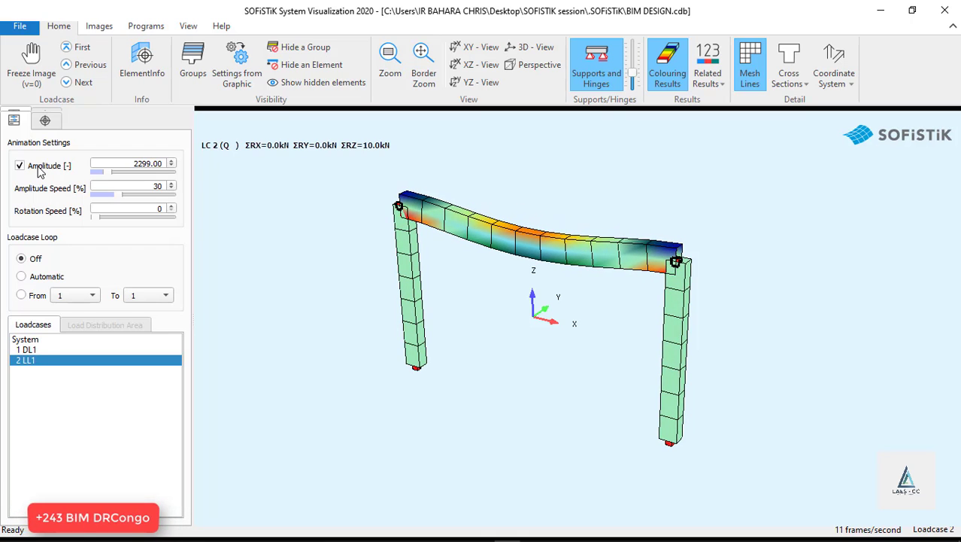
{"action": "left_click", "coordinate": [42, 170]}
{"action": "left_click_drag", "start_coordinate": [94, 217], "coordinate": [107, 218]}
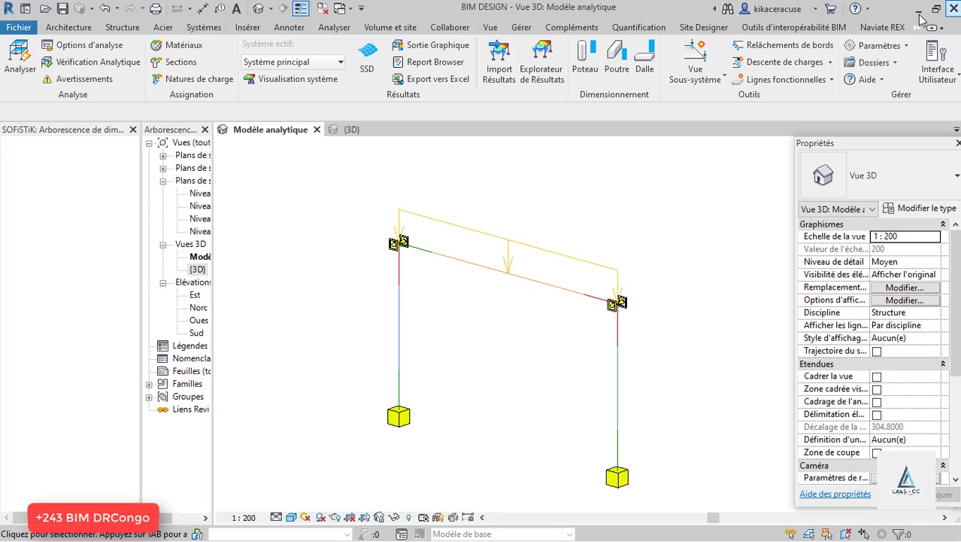
Return to Revit and export the Poutres, Poteaux, Éléments de Dimensionnement and Appui results to BIM DESIGN.xlsx, opening it after export.
{"action": "scroll", "coordinate": [544, 266], "scroll_direction": "up", "scroll_amount": 3}
{"action": "scroll", "coordinate": [394, 232], "scroll_direction": "down", "scroll_amount": 5}
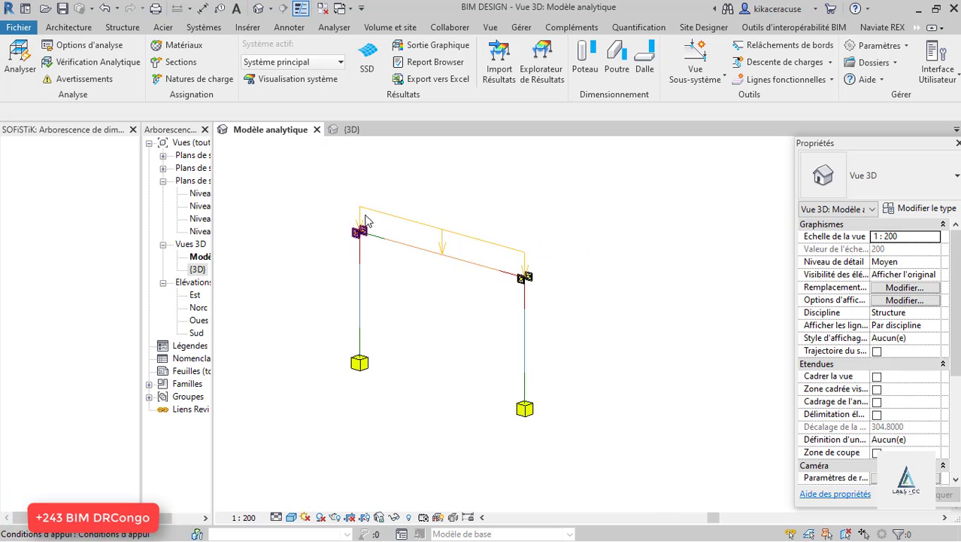
{"action": "left_click", "coordinate": [434, 78]}
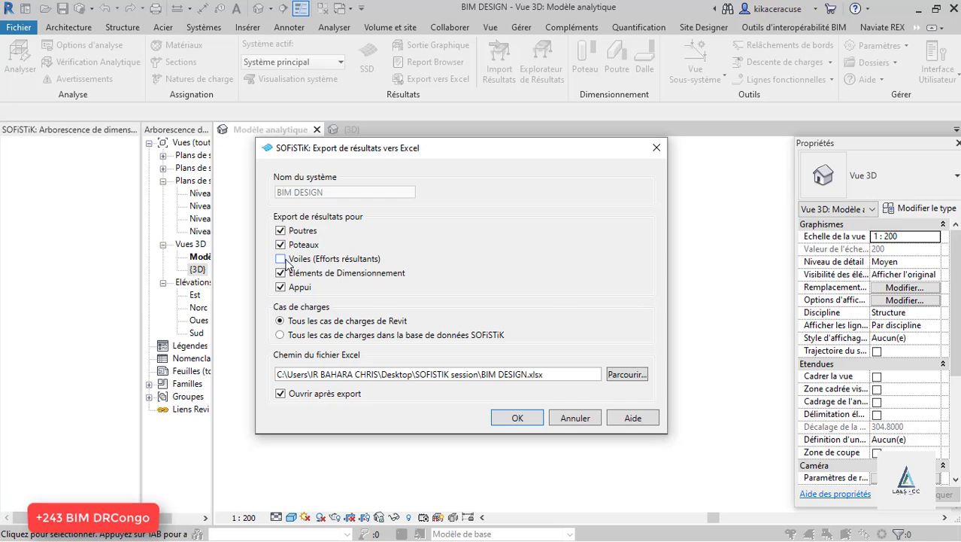
{"action": "left_click", "coordinate": [514, 418]}
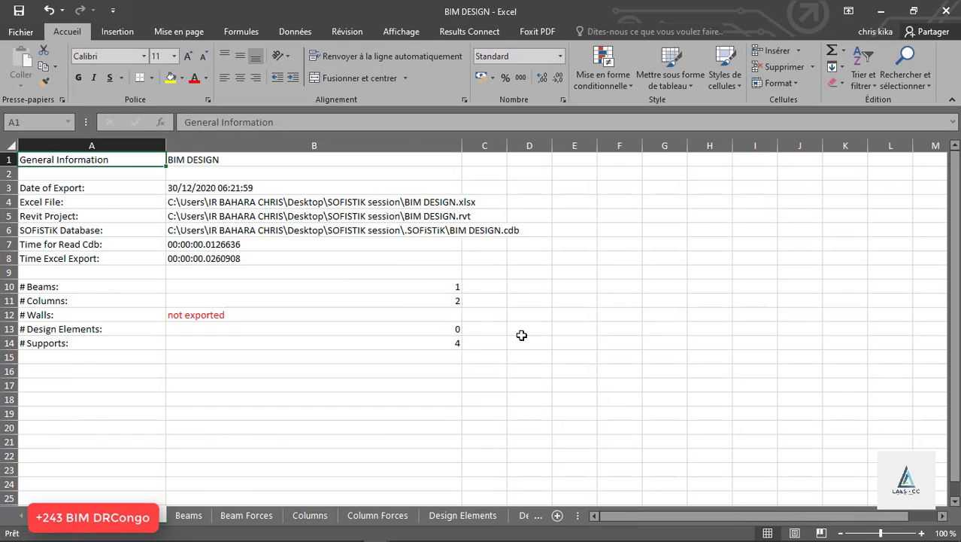
Review the exported beam and column data and their internal forces in the Beams, Beam Forces, Columns and Column Forces sheets.
{"action": "left_click", "coordinate": [189, 515]}
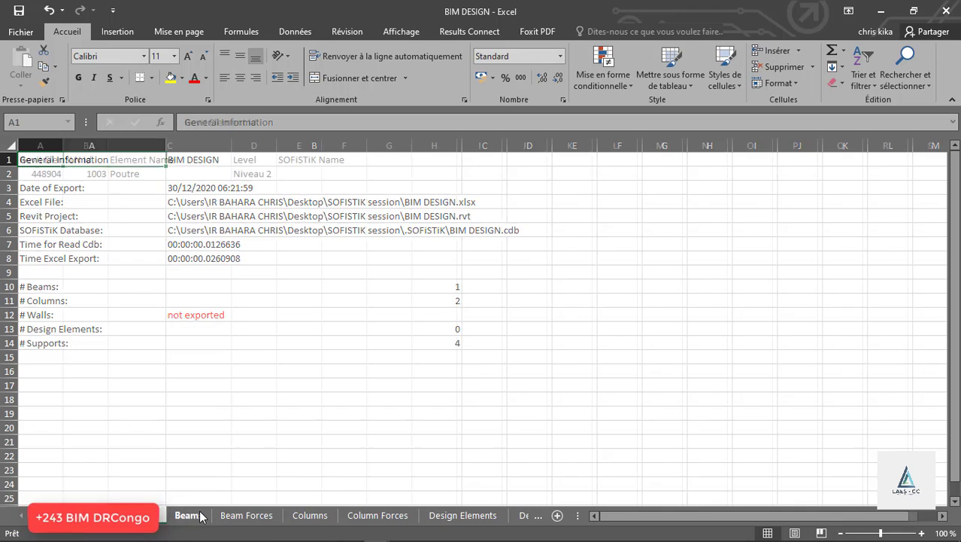
{"action": "left_click", "coordinate": [238, 519]}
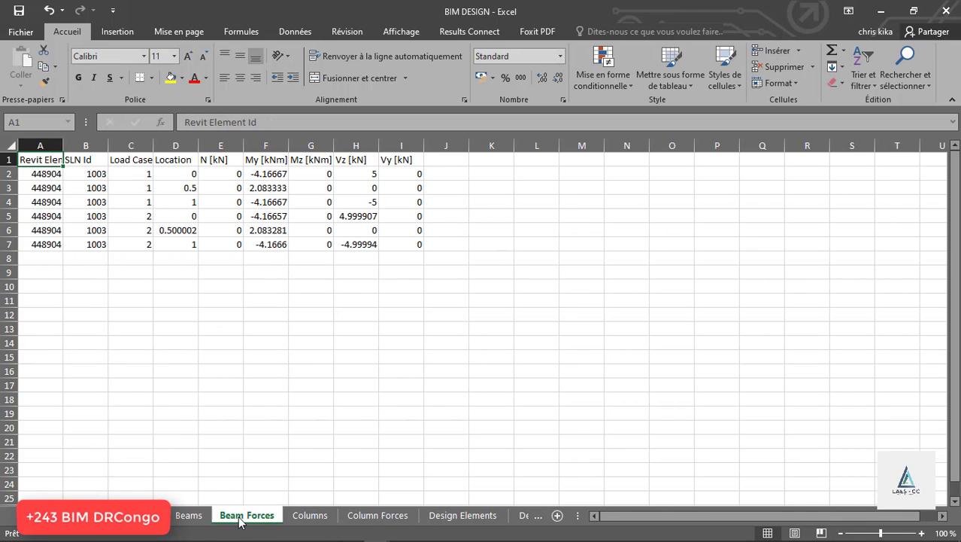
{"action": "left_click", "coordinate": [316, 516]}
{"action": "left_click", "coordinate": [369, 516]}
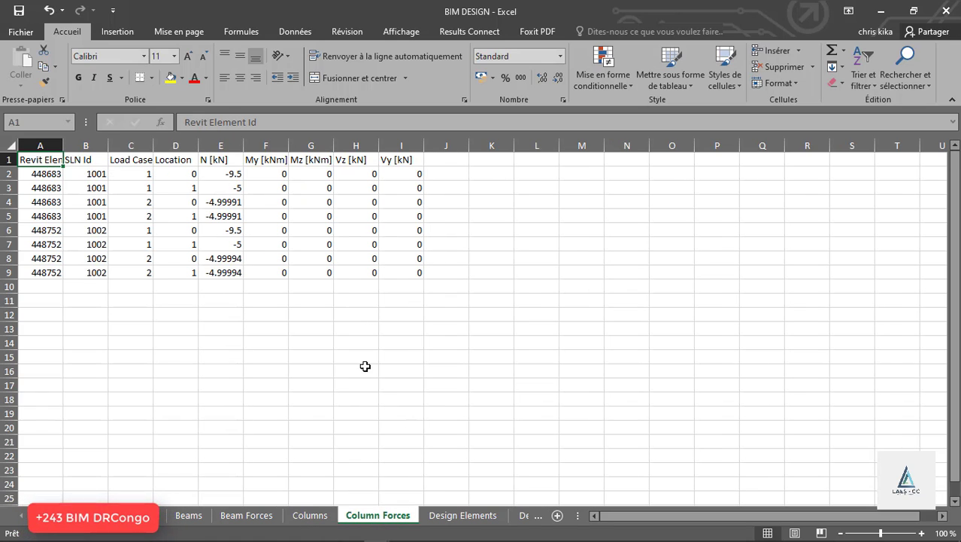
Review the Design Elements, Supports and Support Forces sheets, and minimize both Excel workbooks to return to Revit.
{"action": "left_click", "coordinate": [477, 516]}
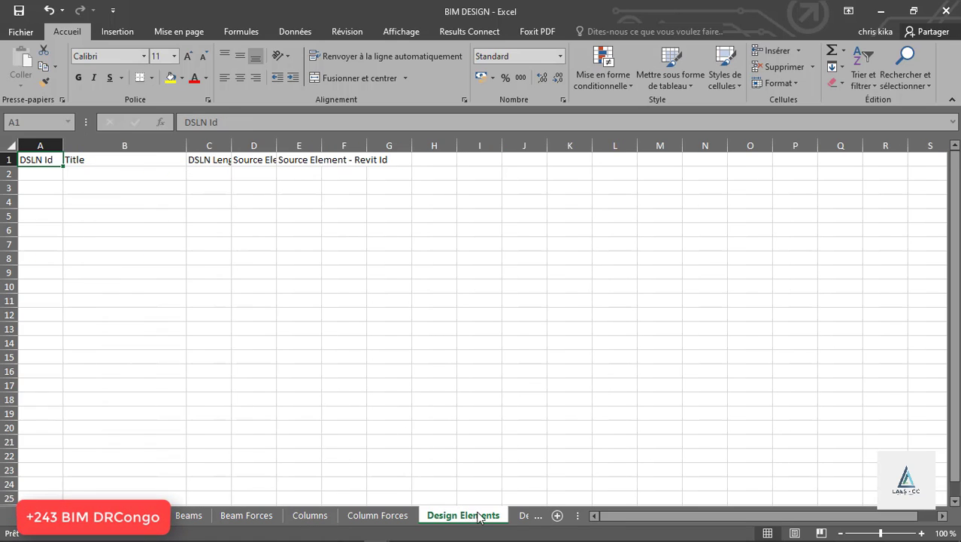
{"action": "left_click", "coordinate": [529, 516]}
{"action": "left_click", "coordinate": [540, 516]}
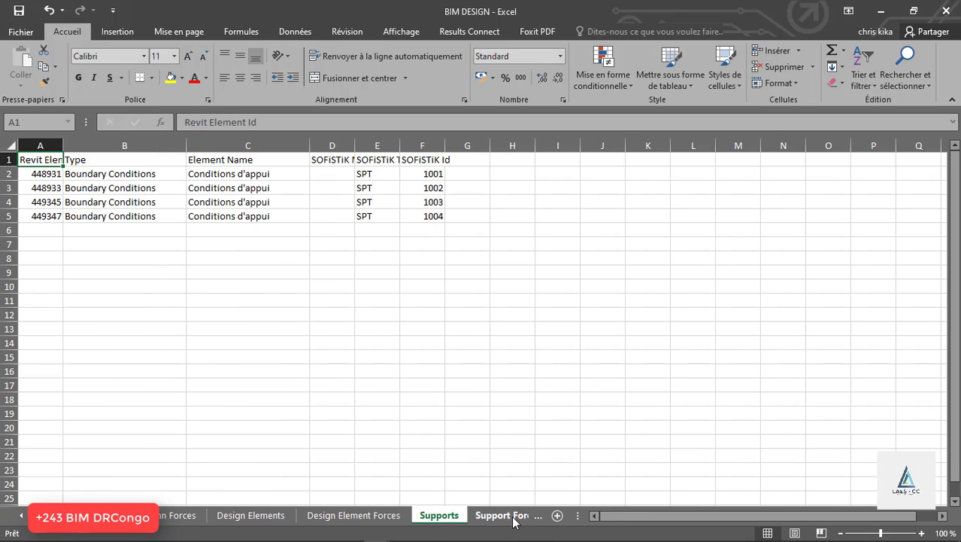
{"action": "left_click", "coordinate": [512, 516]}
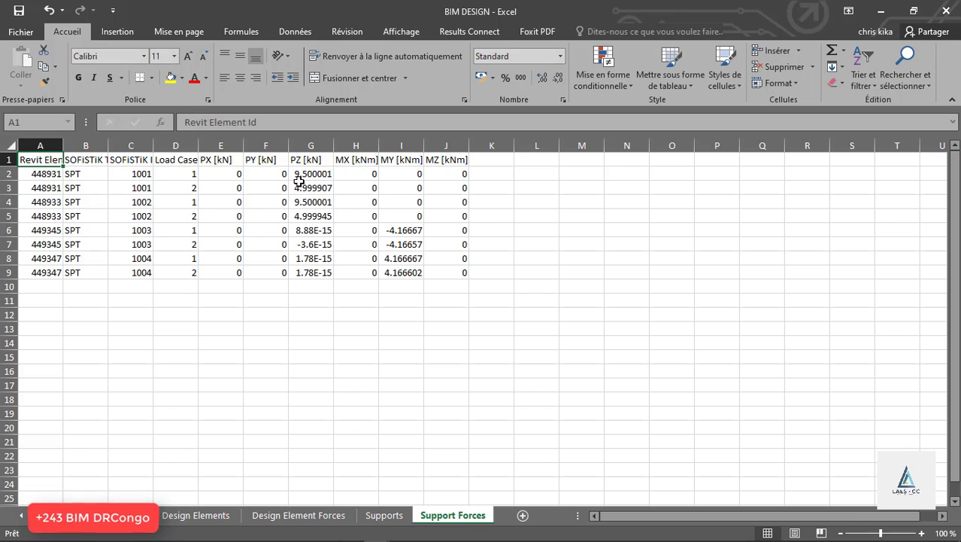
{"action": "left_click", "coordinate": [881, 11]}
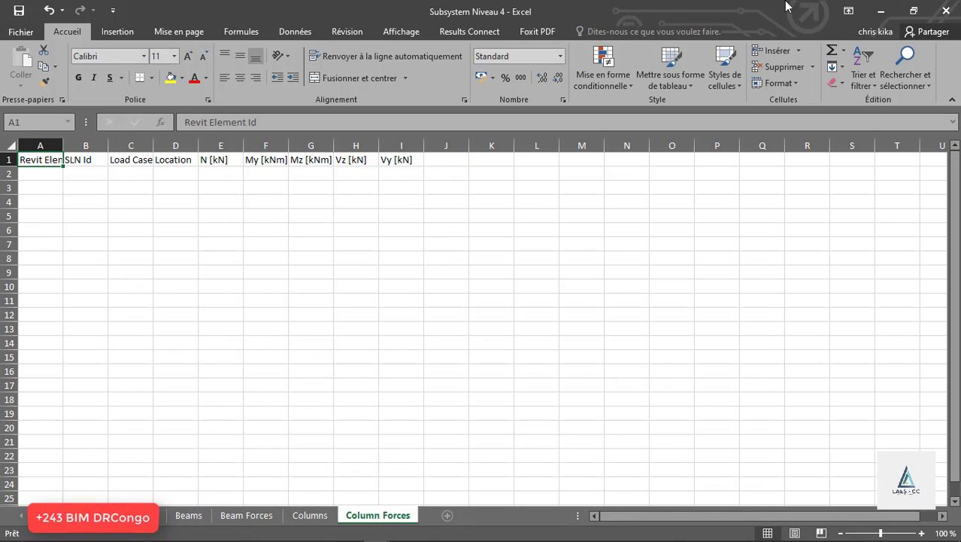
{"action": "left_click", "coordinate": [881, 10]}
{"action": "scroll", "coordinate": [391, 254], "scroll_direction": "up", "scroll_amount": 2}
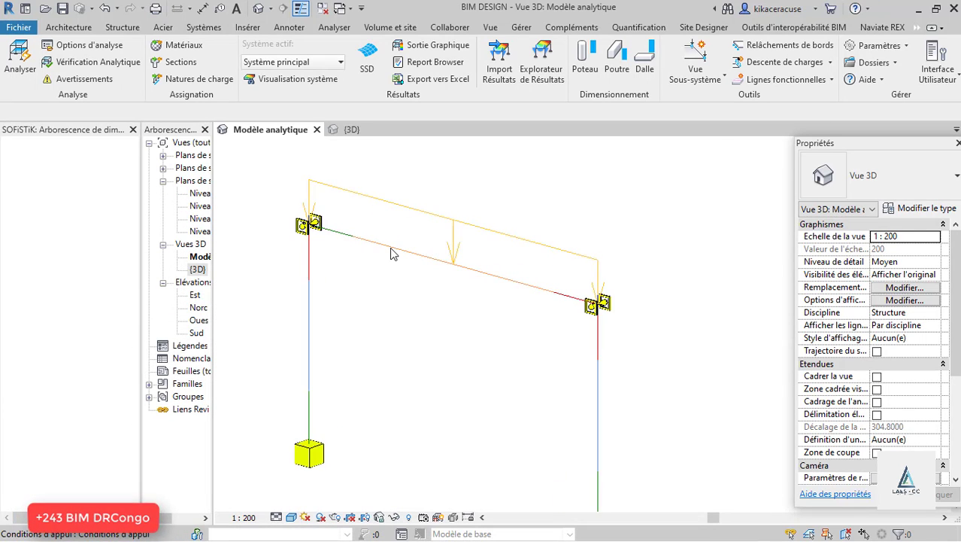
{"action": "scroll", "coordinate": [394, 251], "scroll_direction": "down", "scroll_amount": 2}
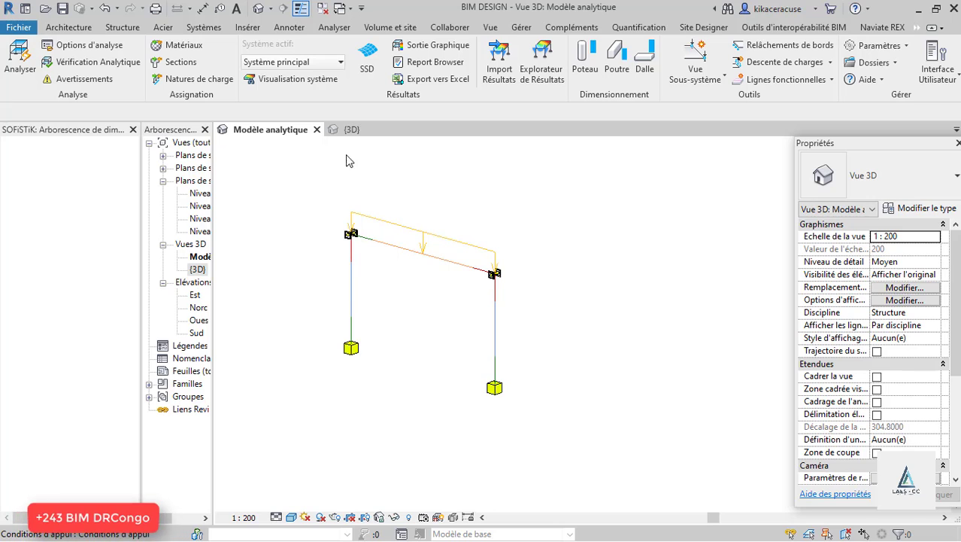
Hide the applied loads (Charges appliquées) in the Modèle analytique 3D view through its visibility overrides.
{"action": "left_click", "coordinate": [443, 258]}
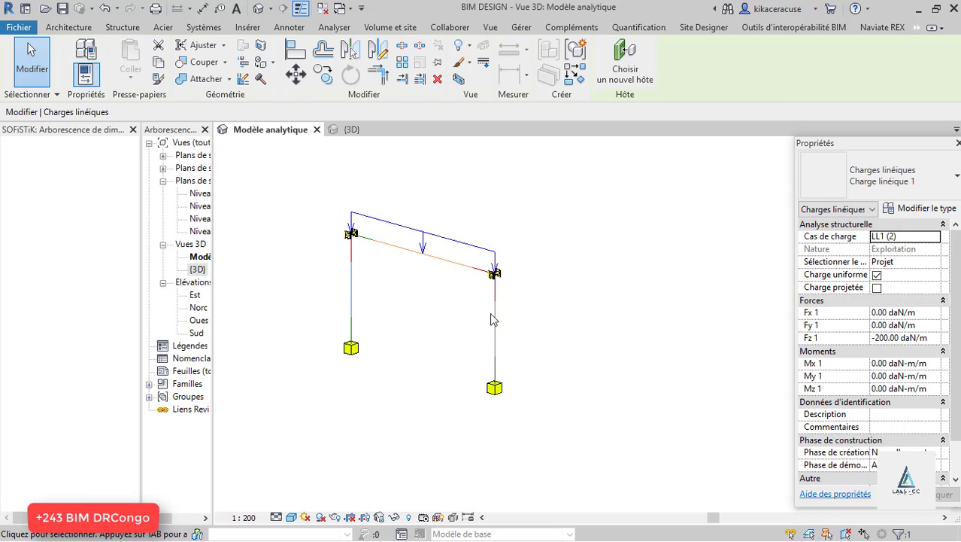
{"action": "left_click", "coordinate": [493, 312]}
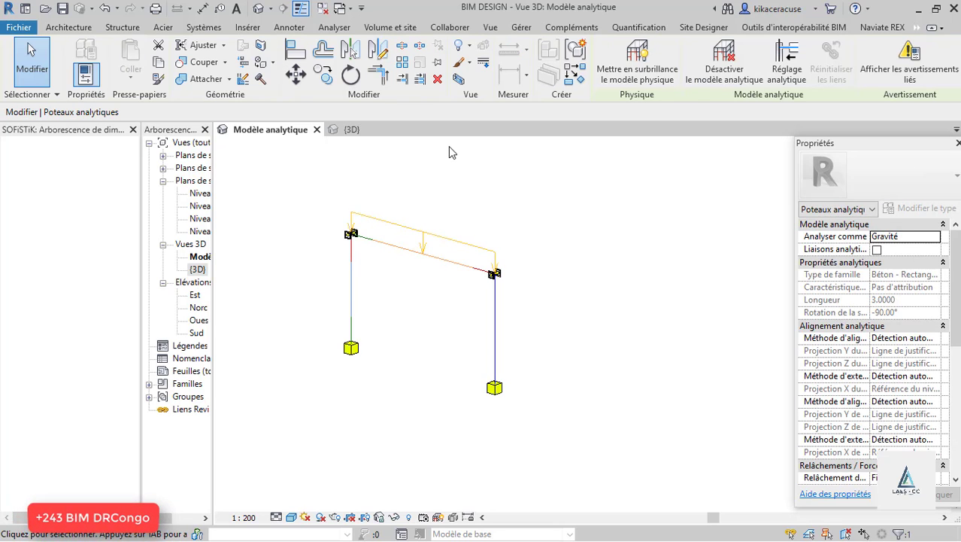
{"action": "key", "text": "v"}
{"action": "key", "text": "v"}
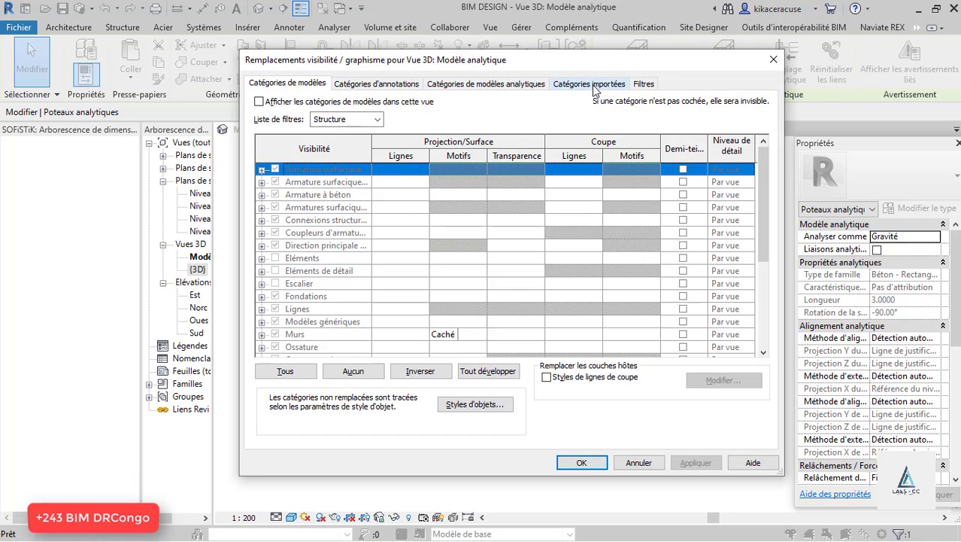
{"action": "left_click", "coordinate": [483, 83]}
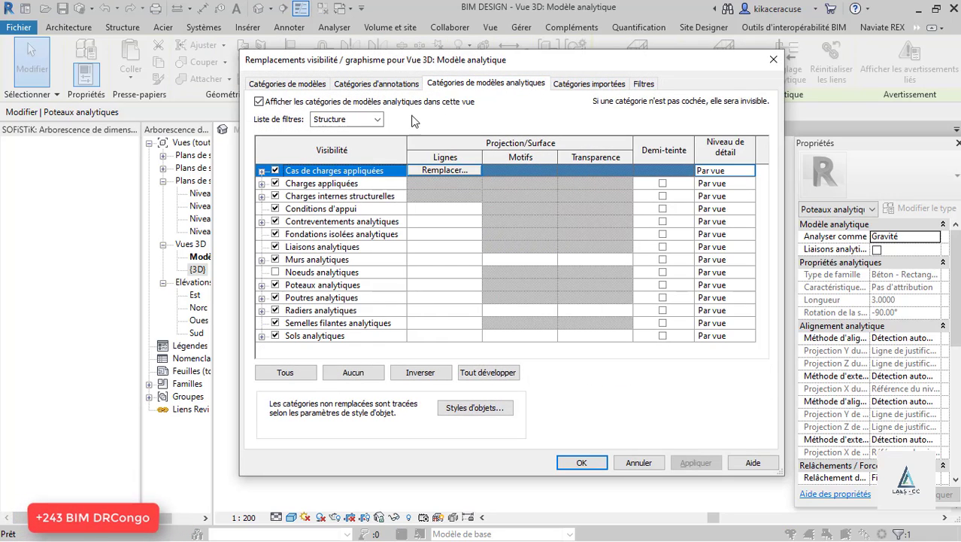
{"action": "left_click", "coordinate": [275, 183]}
{"action": "left_click", "coordinate": [696, 462]}
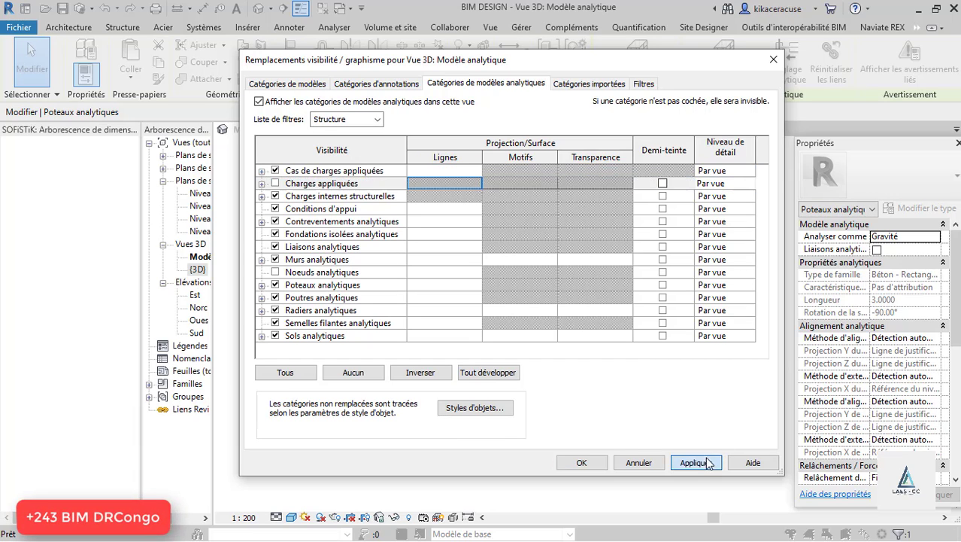
{"action": "left_click", "coordinate": [582, 462]}
Start the SOFiSTiK beam design for the frame's analytical beam and complete the beam selection.
{"action": "left_click", "coordinate": [382, 243]}
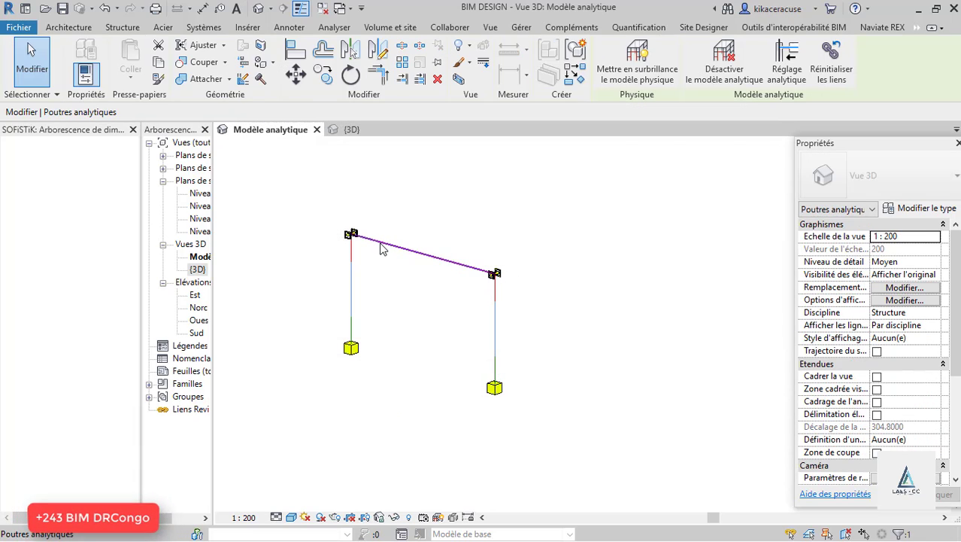
{"action": "left_click", "coordinate": [917, 27]}
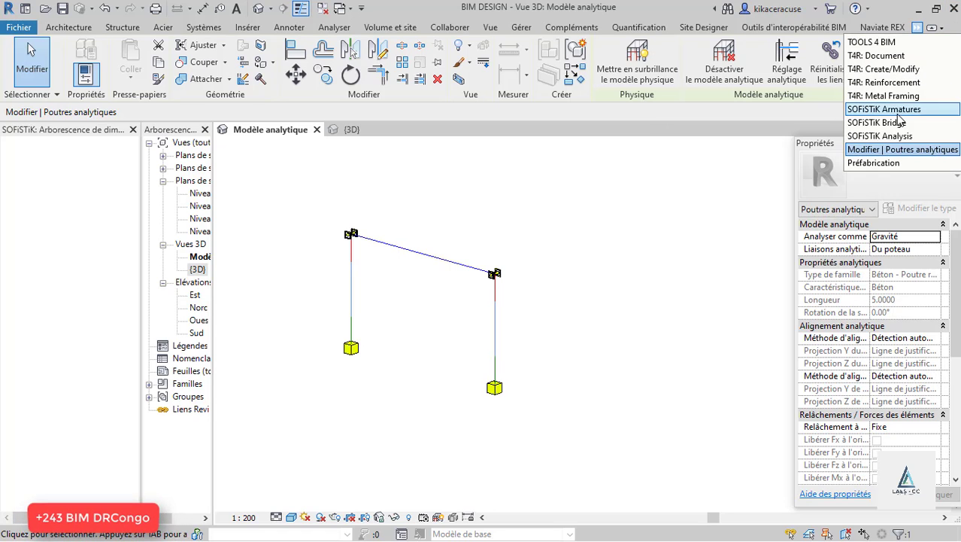
{"action": "left_click", "coordinate": [578, 195]}
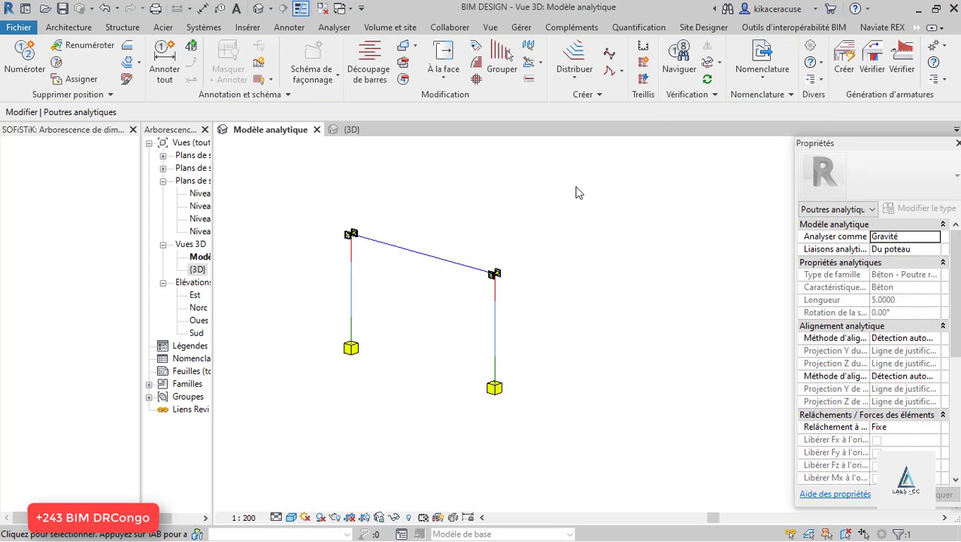
{"action": "left_click", "coordinate": [922, 28]}
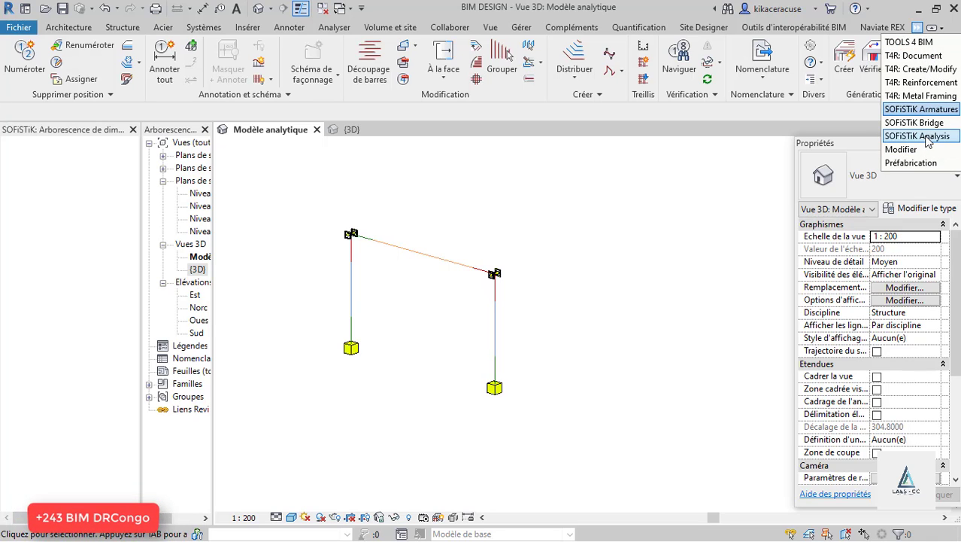
{"action": "left_click", "coordinate": [917, 136]}
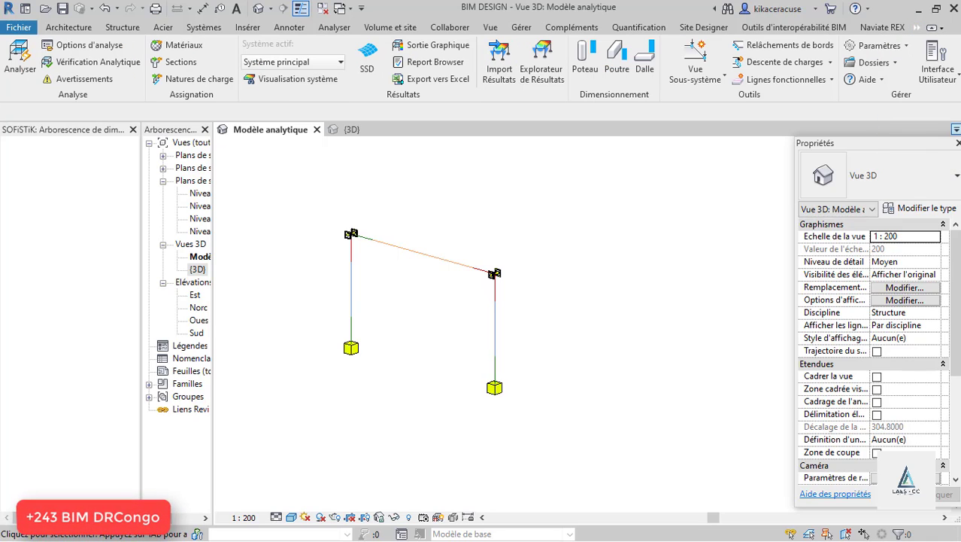
{"action": "left_click", "coordinate": [616, 57]}
{"action": "left_click", "coordinate": [399, 248]}
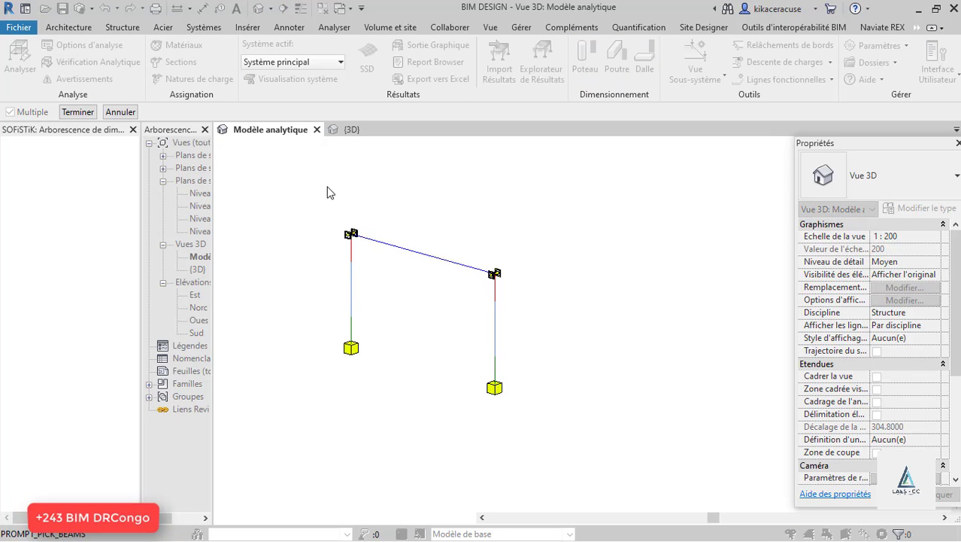
{"action": "left_click", "coordinate": [75, 111]}
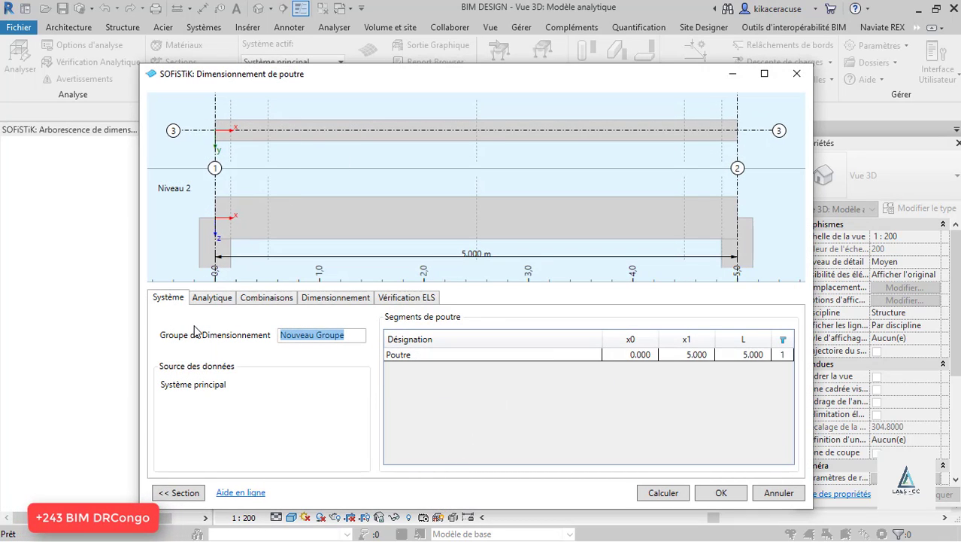
Name the design group Poutre 1 and check its analytical supports and load case combinations.
{"action": "type", "text": "p"}
{"action": "key", "text": "BackSpace"}
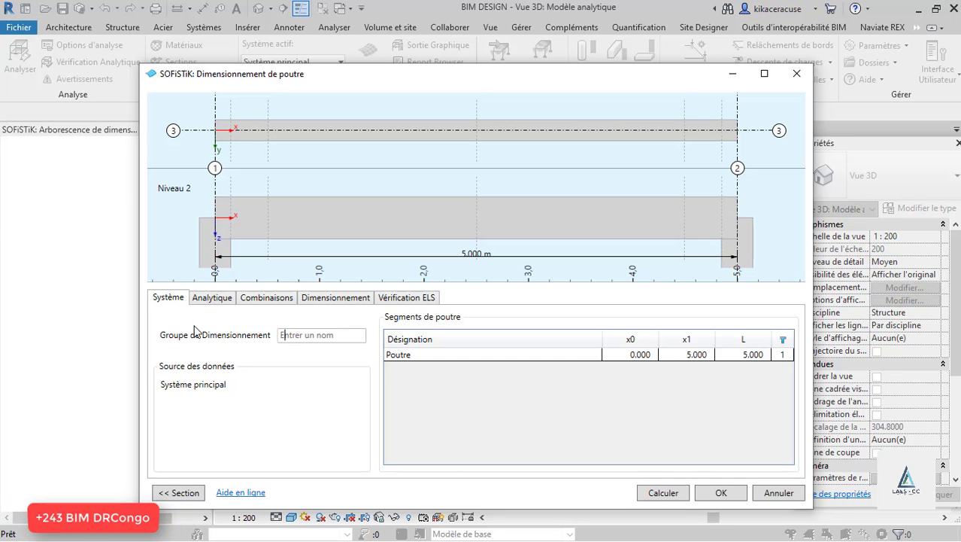
{"action": "type", "text": "Poutre 1"}
{"action": "left_click", "coordinate": [210, 299]}
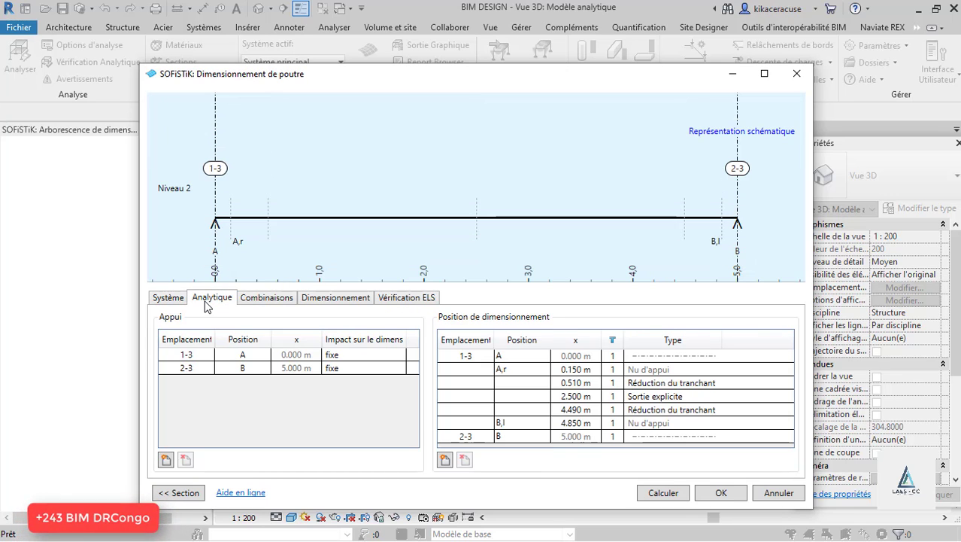
{"action": "left_click", "coordinate": [256, 297]}
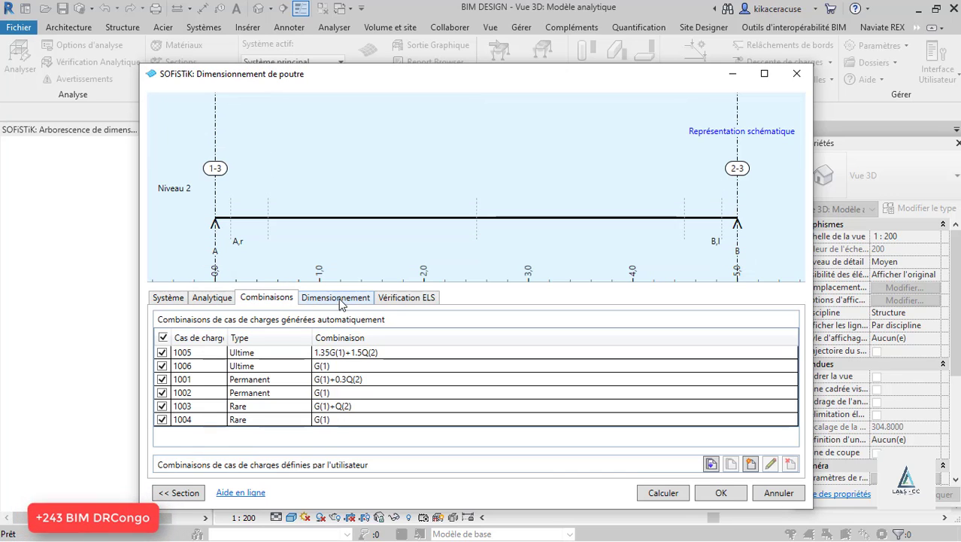
Enable bending moment redistribution with Standard output extent, check the ELS verification settings and calculate the beam design.
{"action": "left_click", "coordinate": [340, 299]}
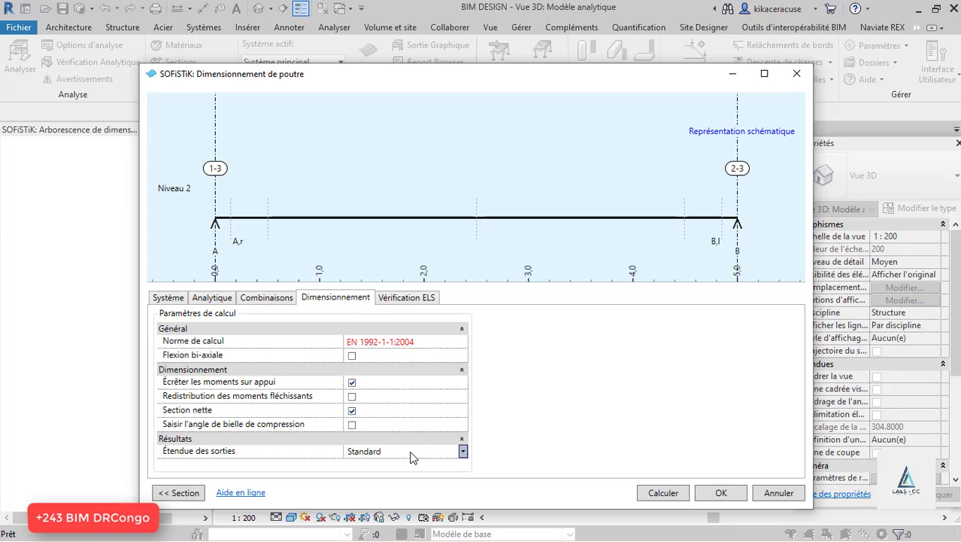
{"action": "left_click", "coordinate": [462, 451]}
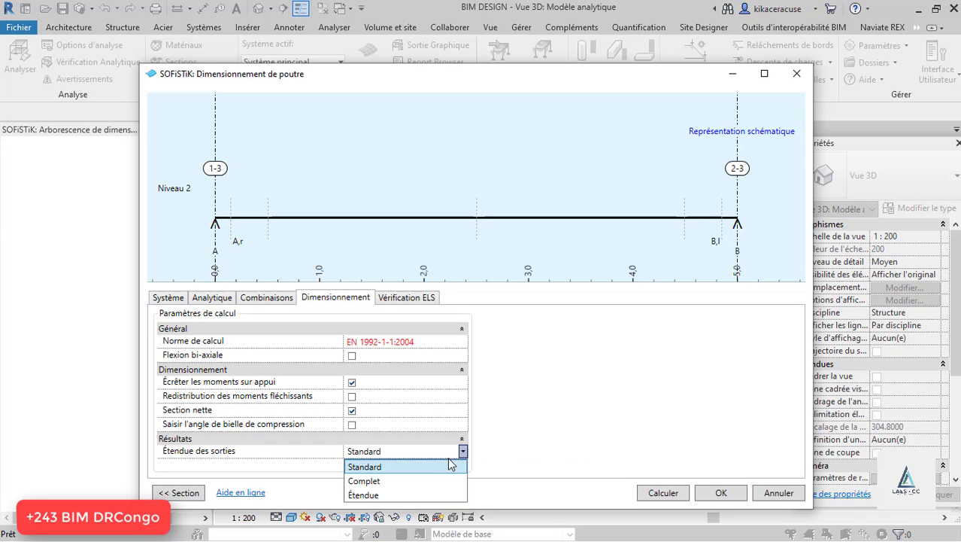
{"action": "left_click", "coordinate": [376, 480]}
{"action": "left_click", "coordinate": [461, 451]}
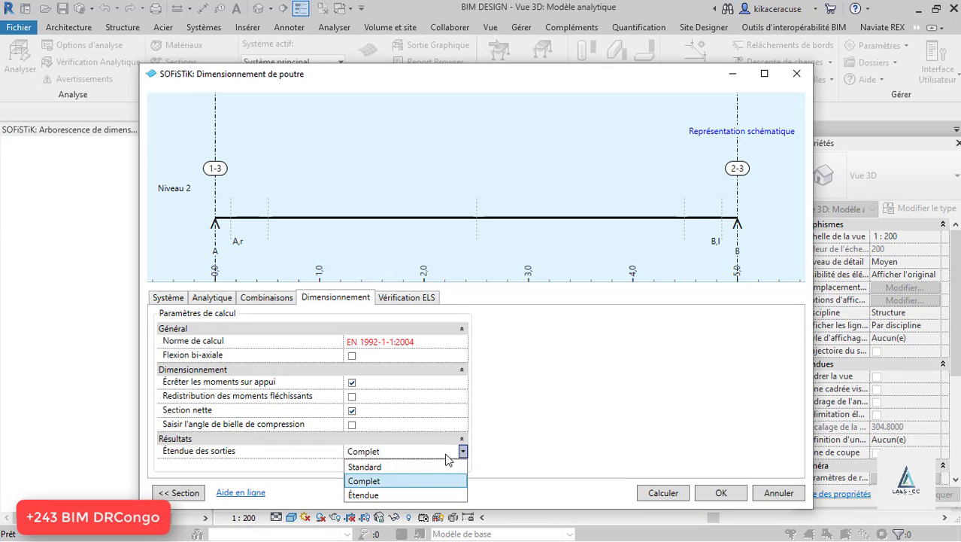
{"action": "left_click", "coordinate": [376, 465]}
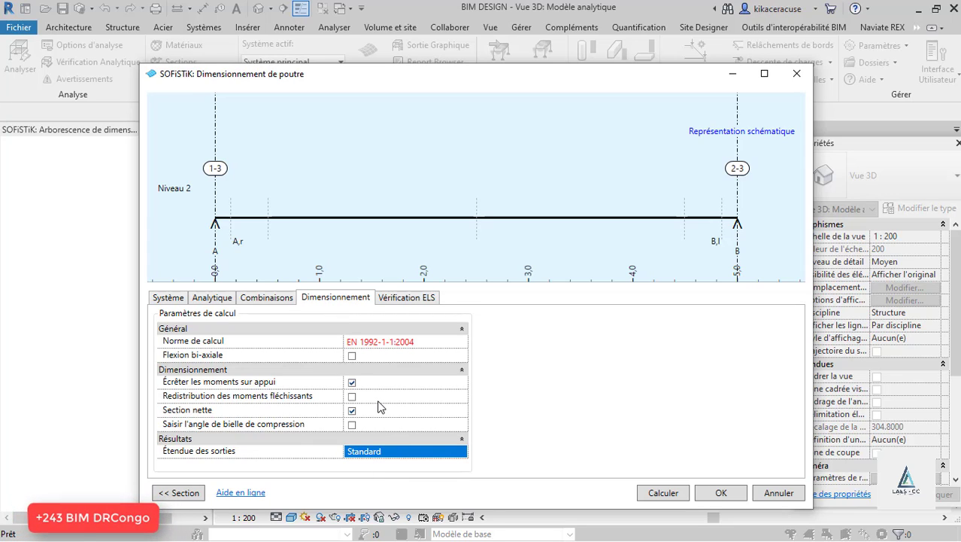
{"action": "left_click", "coordinate": [352, 397]}
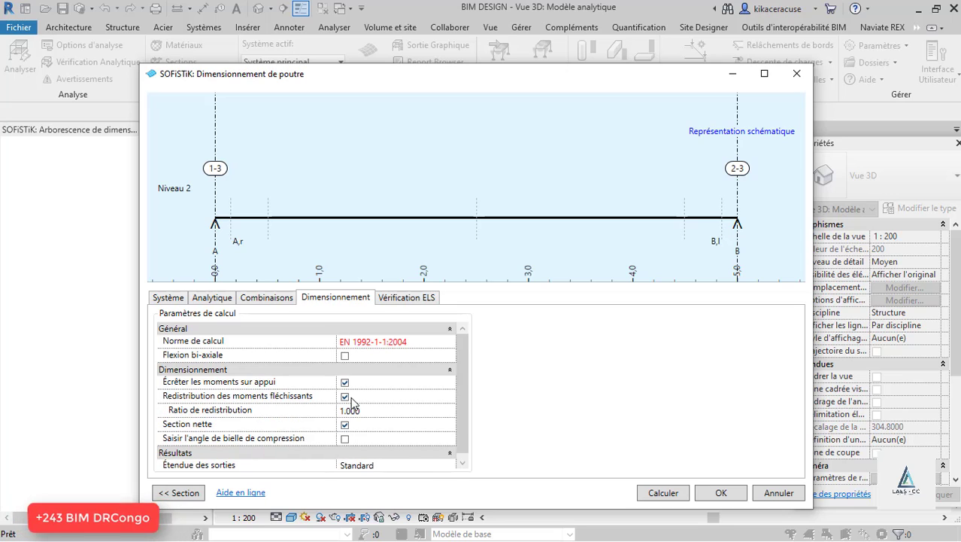
{"action": "left_click", "coordinate": [388, 299]}
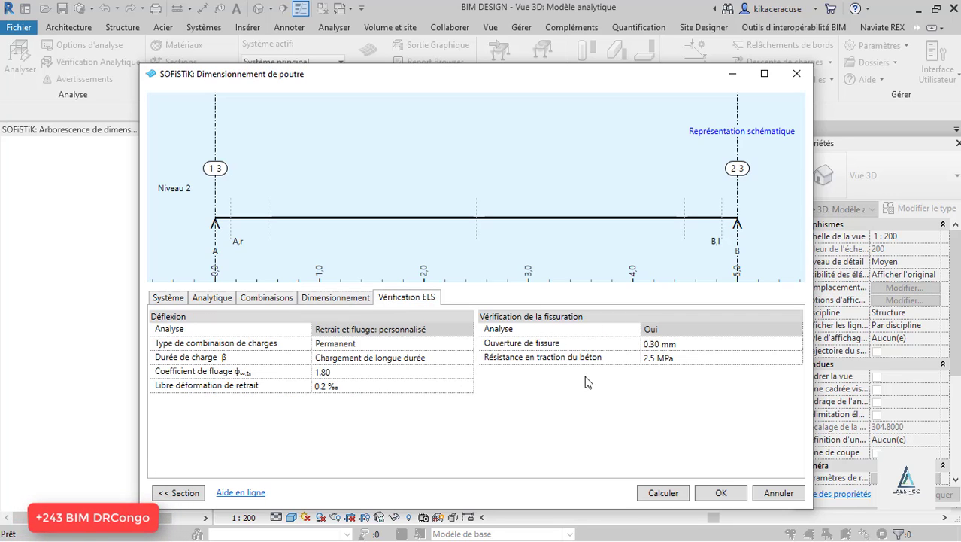
{"action": "left_click", "coordinate": [655, 493]}
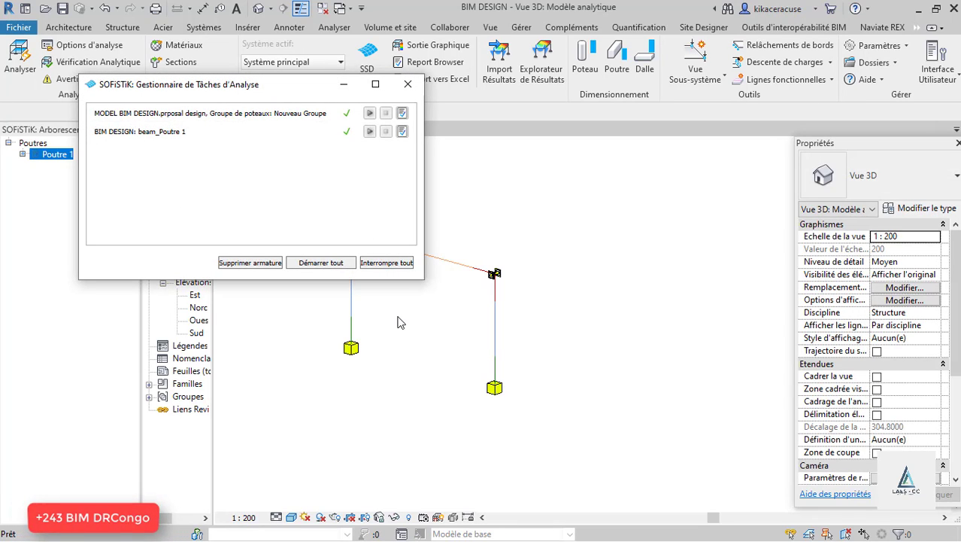
{"action": "left_click", "coordinate": [402, 133]}
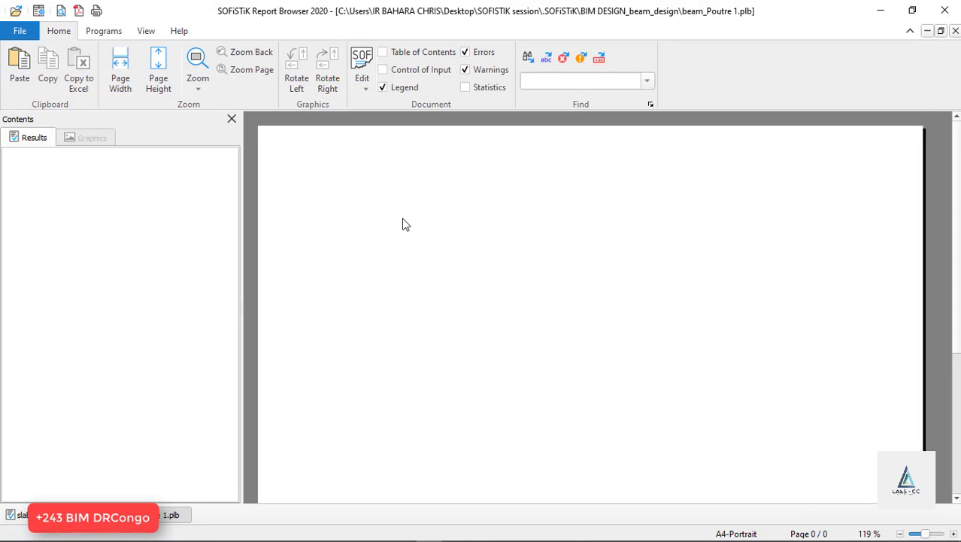
{"action": "scroll", "coordinate": [405, 223], "scroll_direction": "down", "scroll_amount": 1}
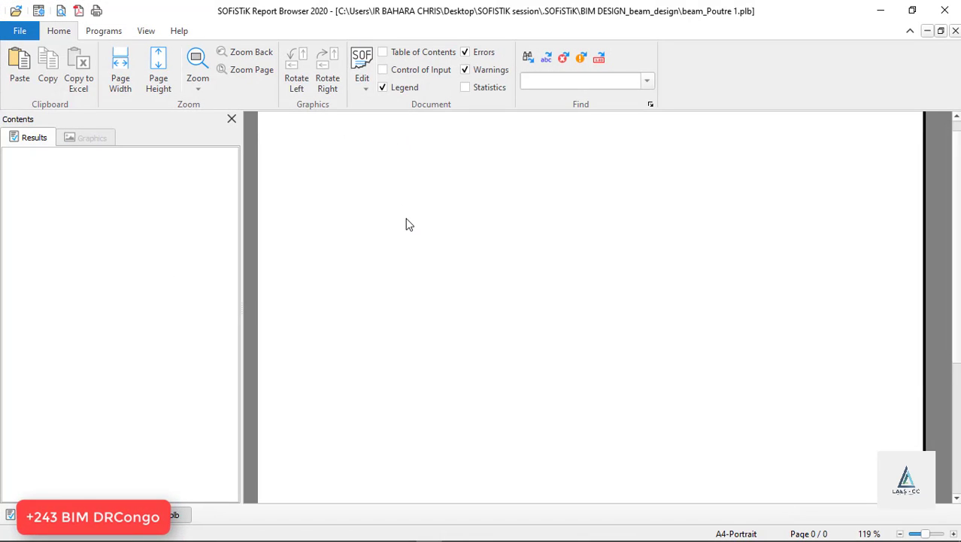
{"action": "left_click", "coordinate": [949, 7]}
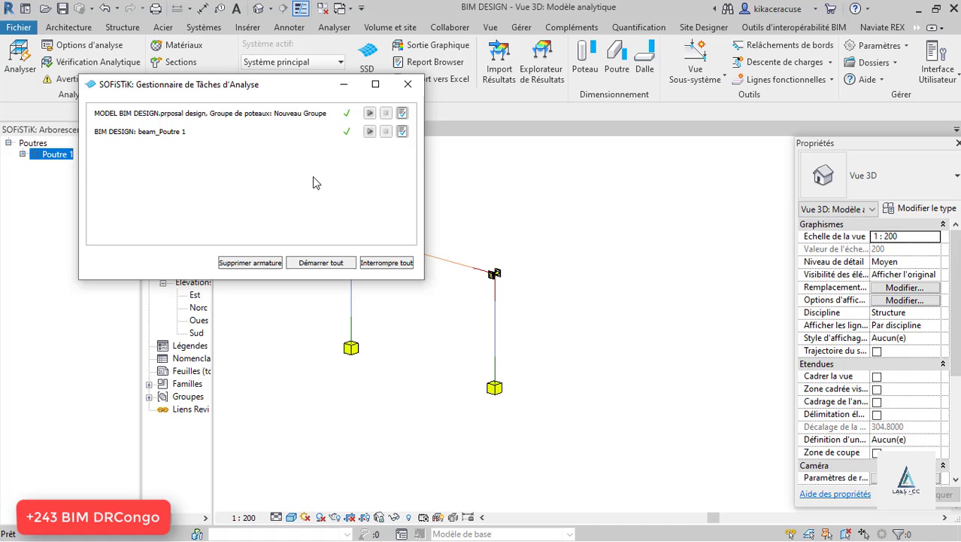
Review the beam_Poutre 1 design report through its internal force diagrams and design checks, and close the report and task manager.
{"action": "left_click", "coordinate": [404, 132]}
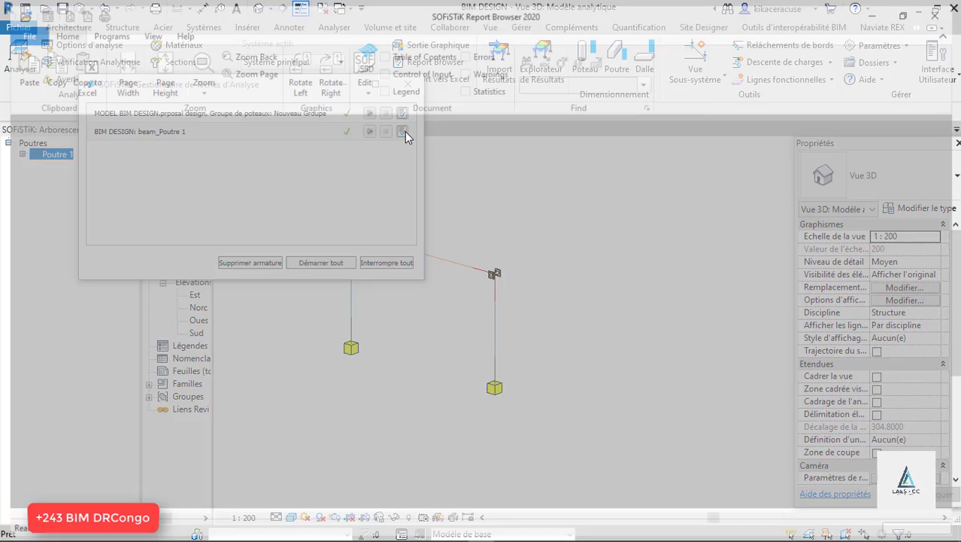
{"action": "scroll", "coordinate": [399, 193], "scroll_direction": "down", "scroll_amount": 10}
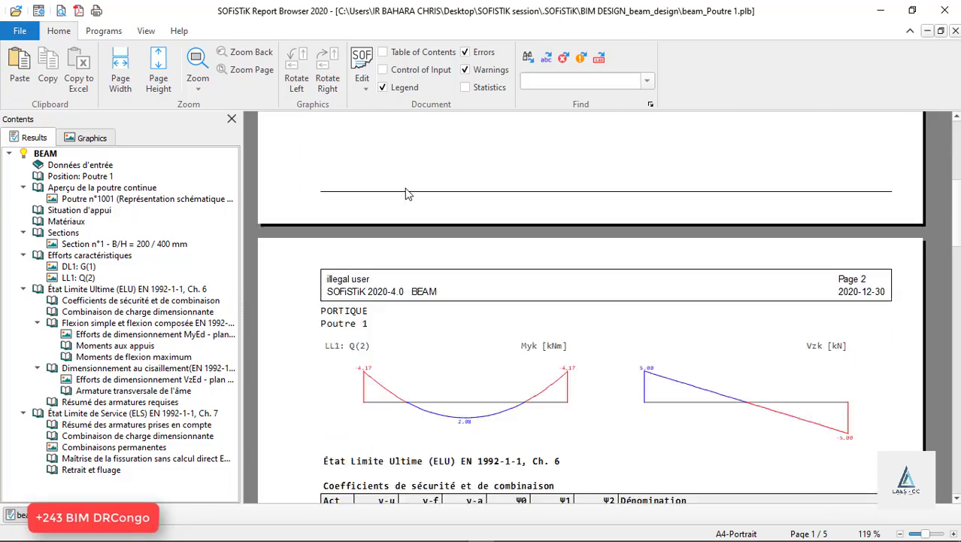
{"action": "scroll", "coordinate": [405, 194], "scroll_direction": "up", "scroll_amount": 3}
{"action": "scroll", "coordinate": [407, 194], "scroll_direction": "down", "scroll_amount": 4}
{"action": "scroll", "coordinate": [407, 194], "scroll_direction": "down", "scroll_amount": 20}
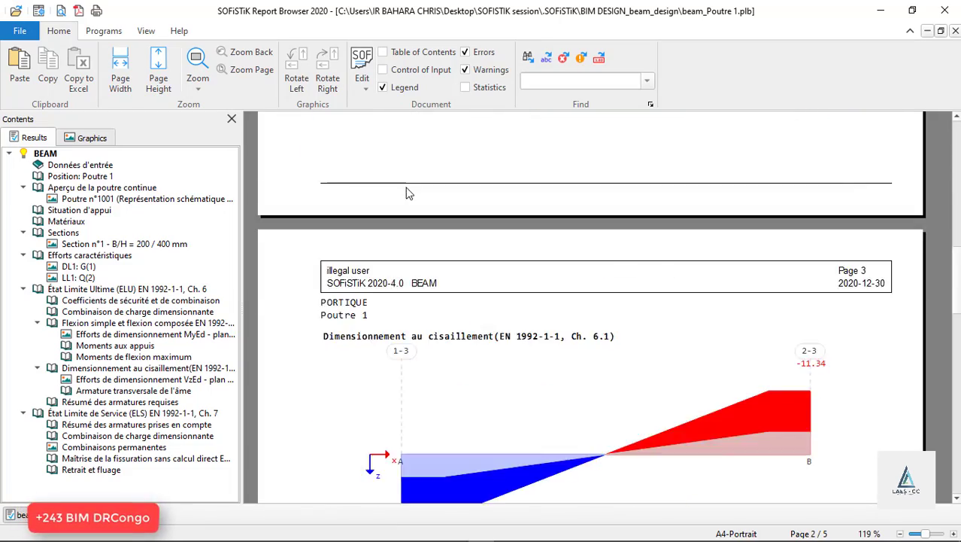
{"action": "scroll", "coordinate": [407, 194], "scroll_direction": "down", "scroll_amount": 6}
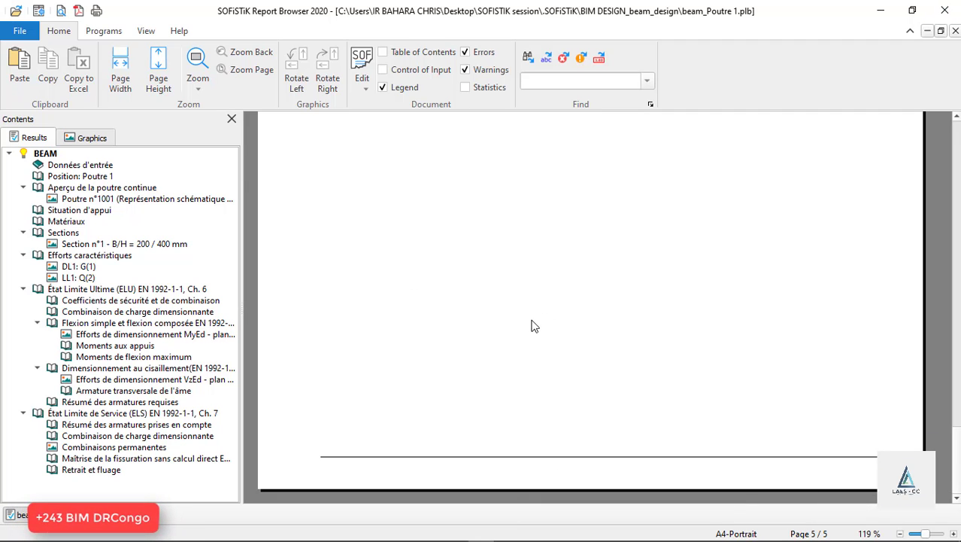
{"action": "left_click", "coordinate": [947, 9]}
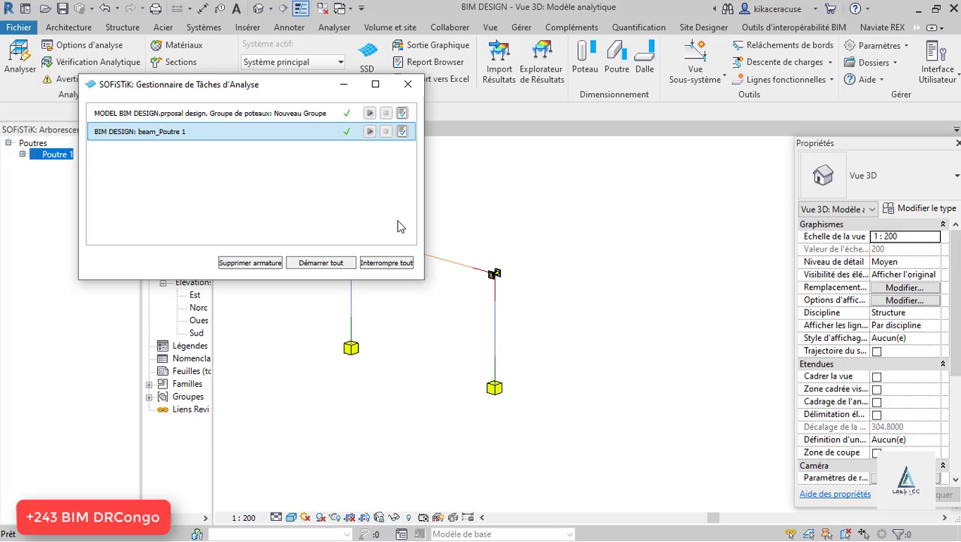
{"action": "left_click", "coordinate": [416, 89]}
Examine the analytical properties of the frame's beam and right column, including the column's base and top releases.
{"action": "left_click", "coordinate": [495, 340]}
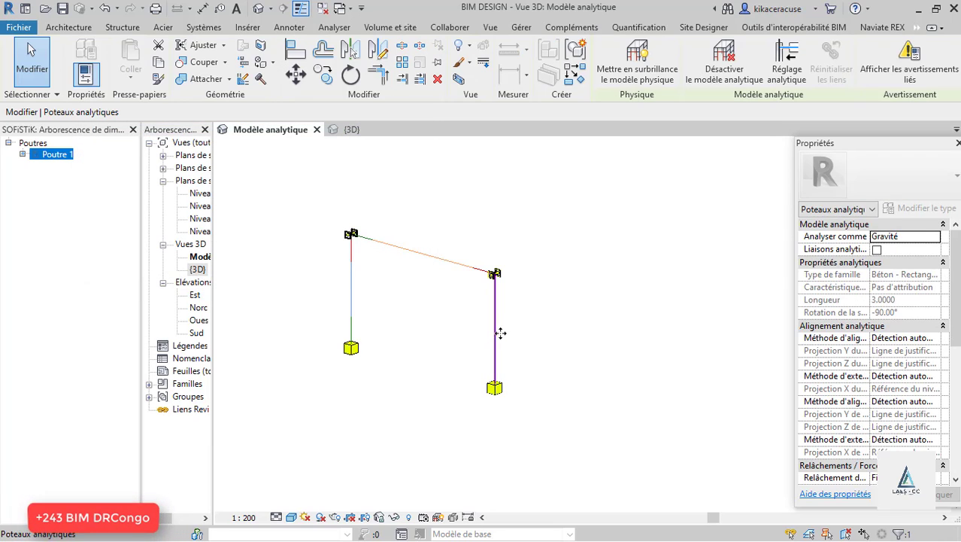
{"action": "left_click", "coordinate": [917, 27]}
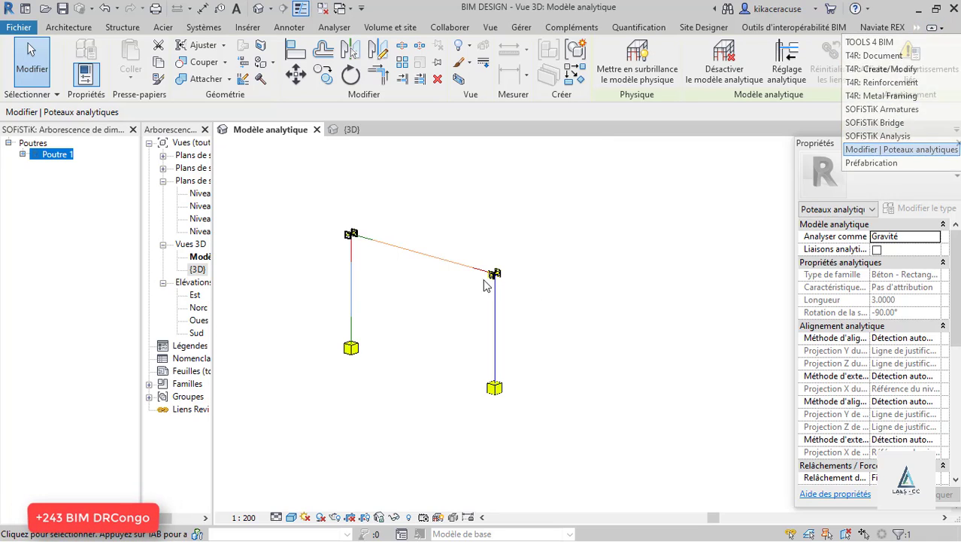
{"action": "left_click", "coordinate": [443, 269]}
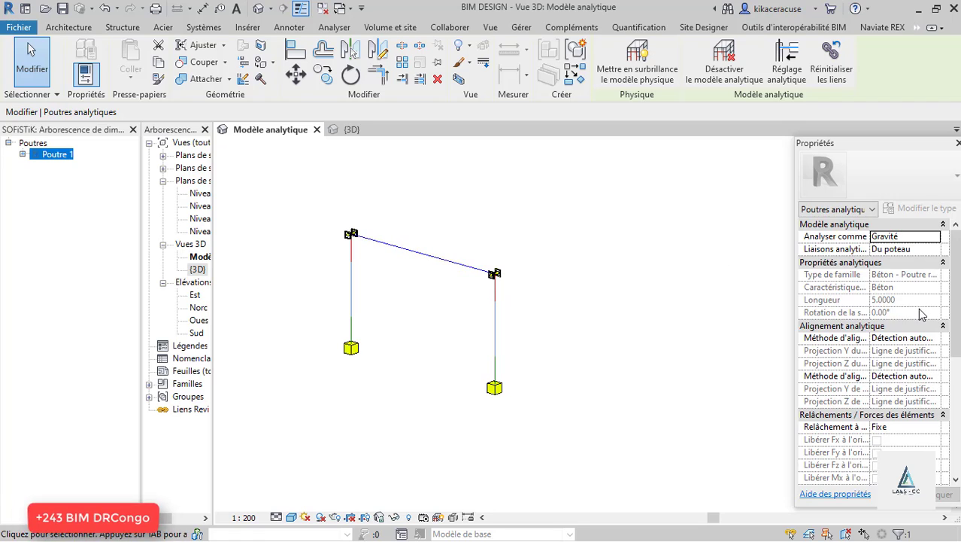
{"action": "scroll", "coordinate": [908, 314], "scroll_direction": "down", "scroll_amount": 5}
{"action": "left_click", "coordinate": [526, 374]}
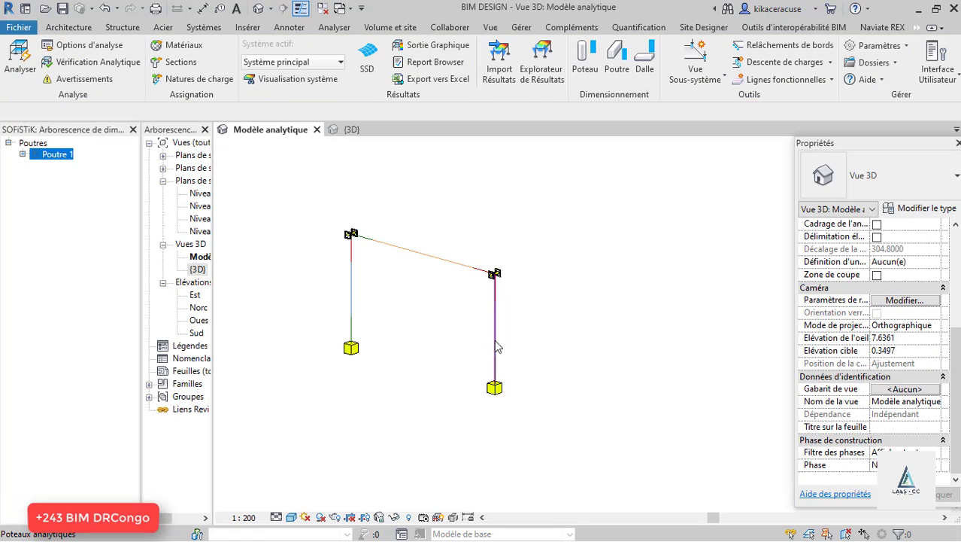
{"action": "left_click", "coordinate": [495, 339]}
{"action": "left_click", "coordinate": [638, 193]}
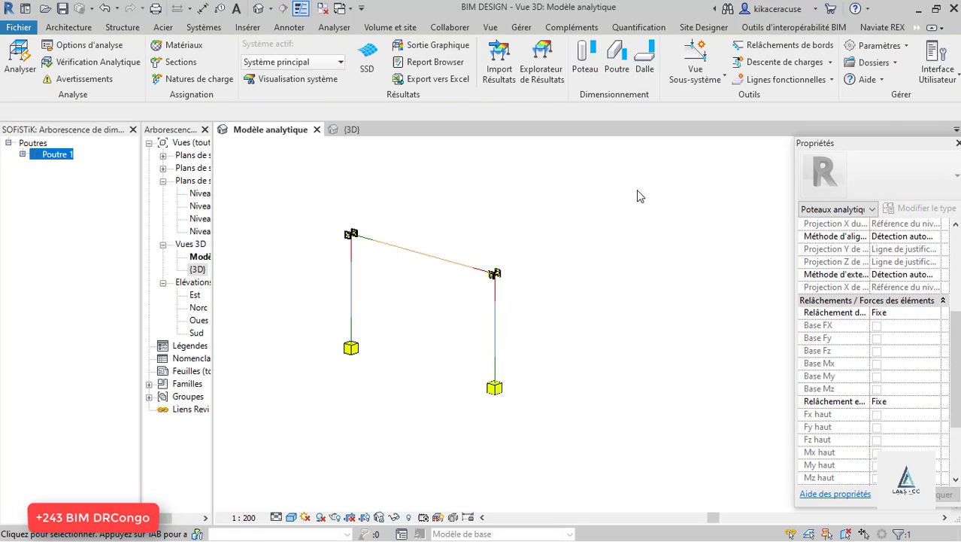
{"action": "left_click", "coordinate": [918, 28]}
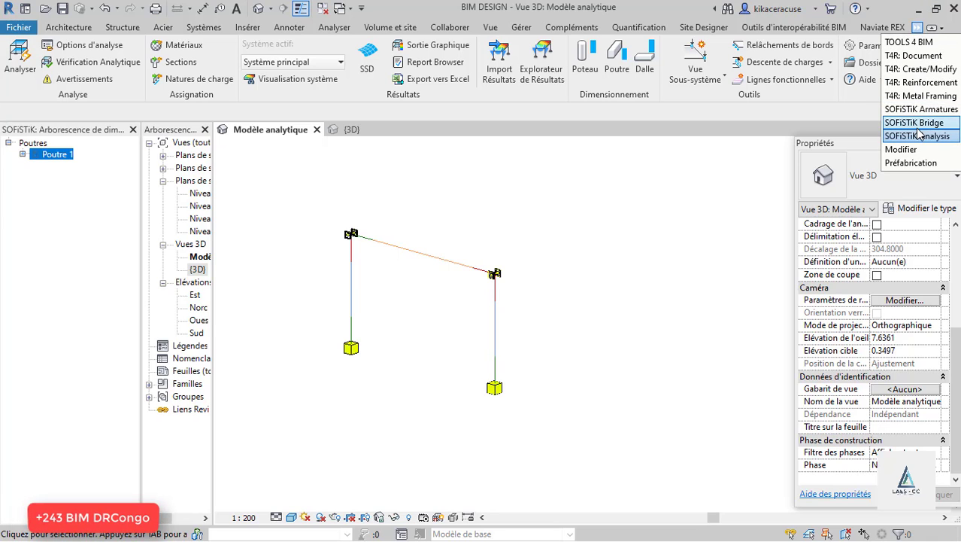
{"action": "left_click", "coordinate": [929, 111]}
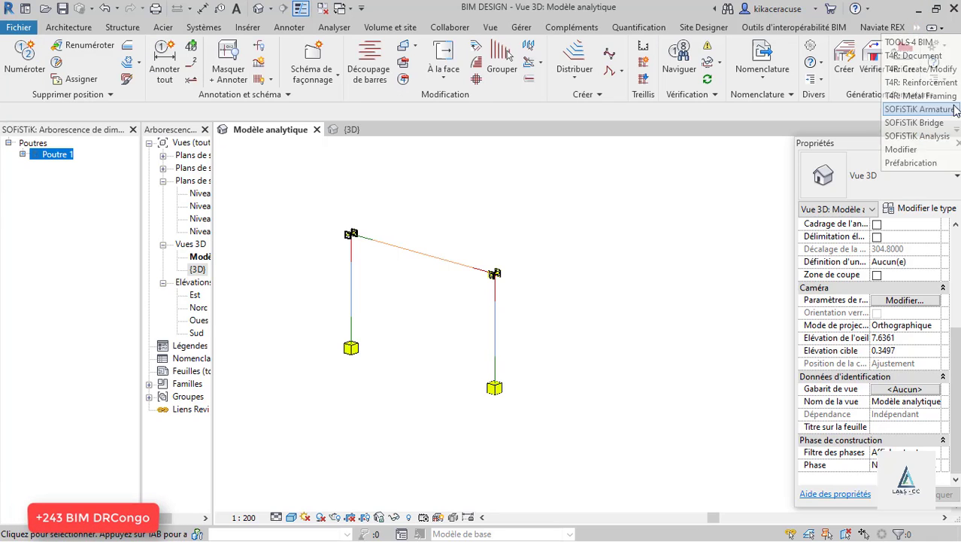
{"action": "left_click", "coordinate": [500, 334]}
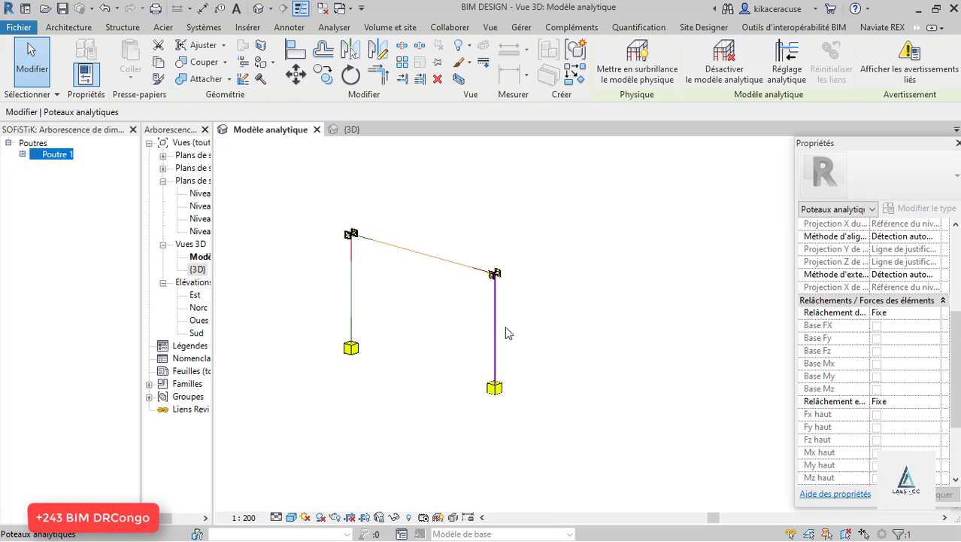
{"action": "left_click", "coordinate": [756, 204]}
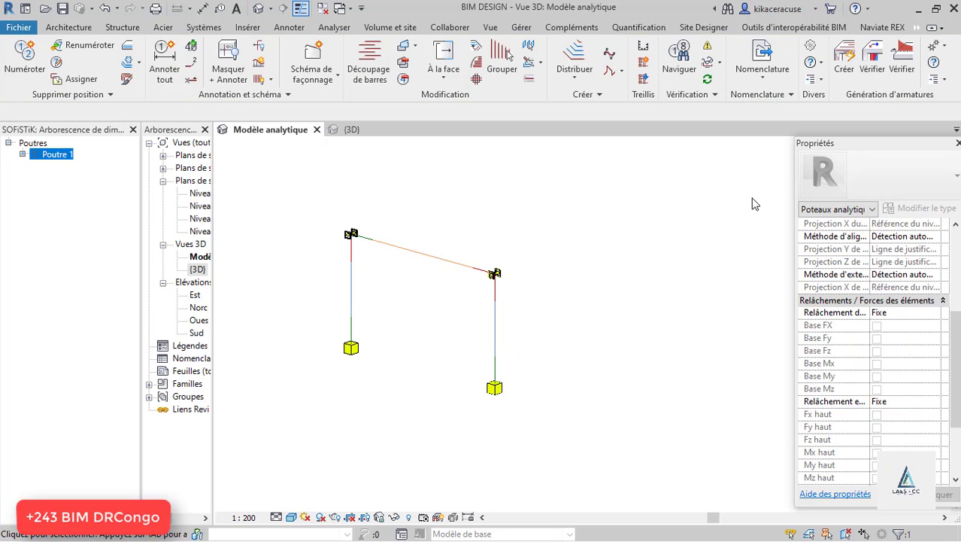
{"action": "left_click", "coordinate": [919, 27]}
{"action": "left_click", "coordinate": [917, 136]}
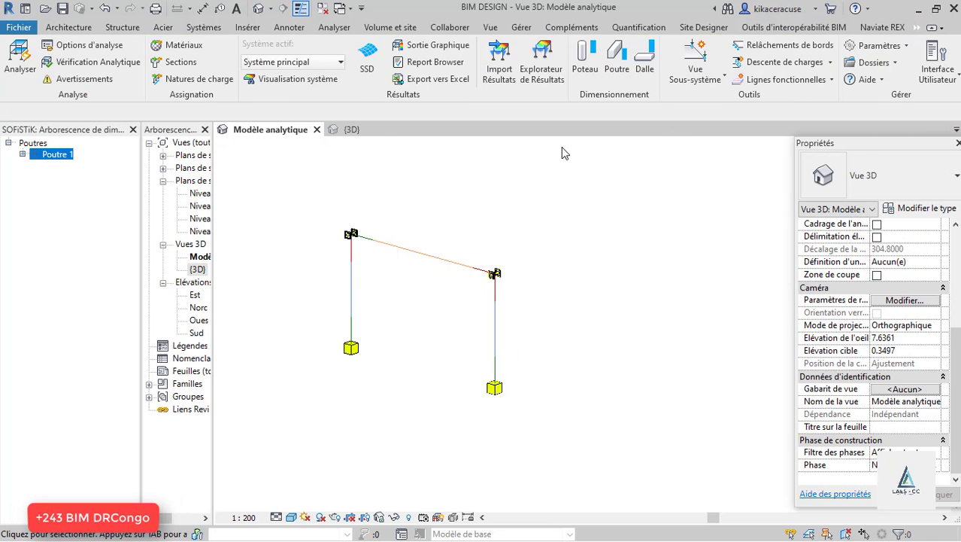
Start a column design for the frame's right analytical column and check its supports, forces and load case combinations.
{"action": "left_click", "coordinate": [586, 59]}
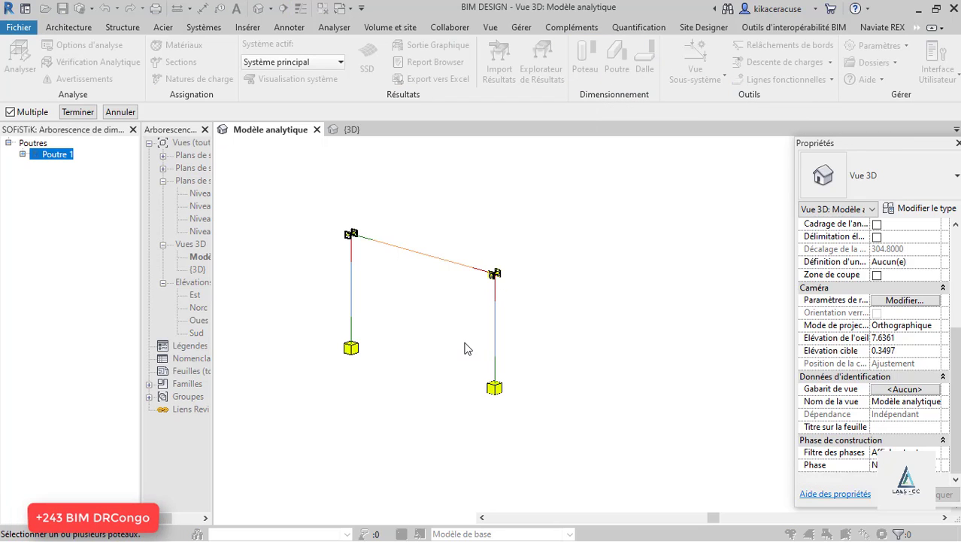
{"action": "left_click", "coordinate": [496, 331]}
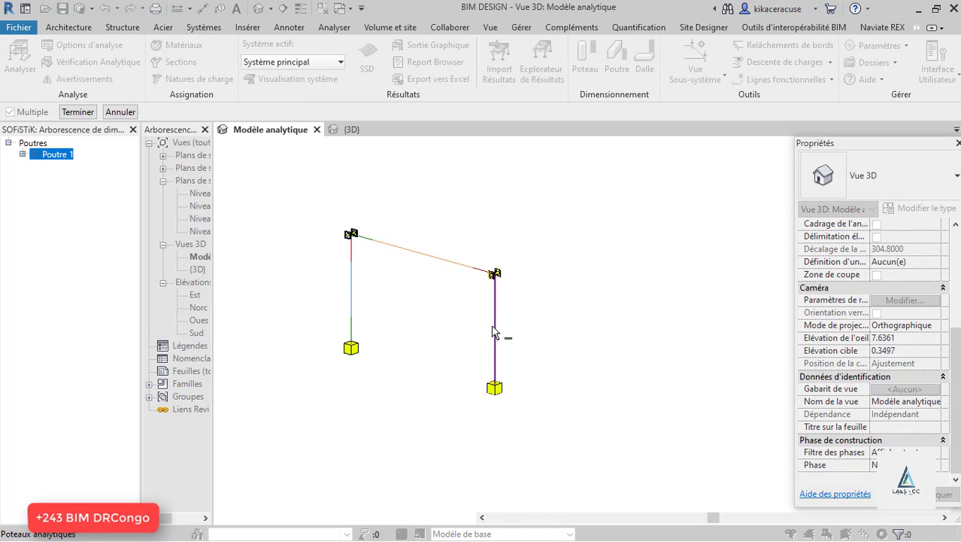
{"action": "left_click", "coordinate": [77, 112]}
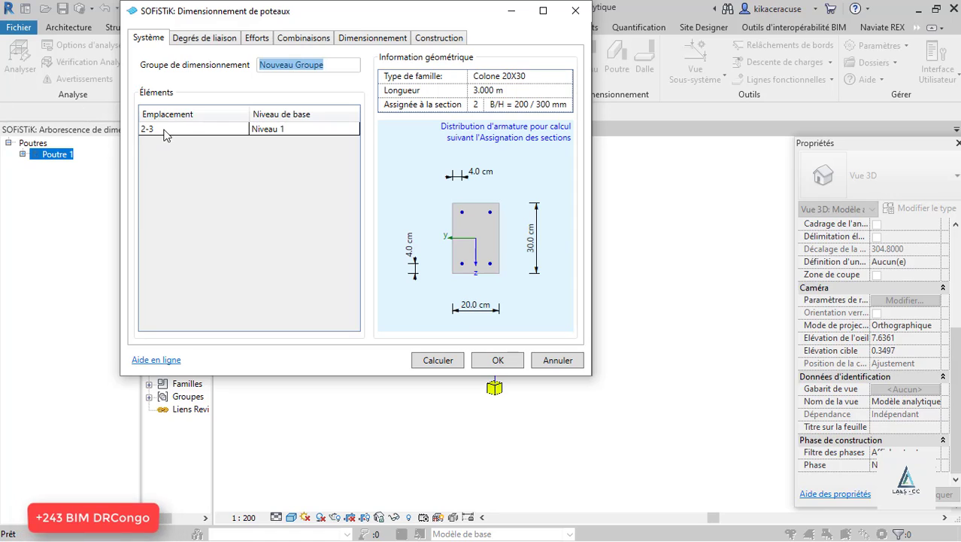
{"action": "left_click", "coordinate": [202, 39]}
{"action": "left_click", "coordinate": [256, 39]}
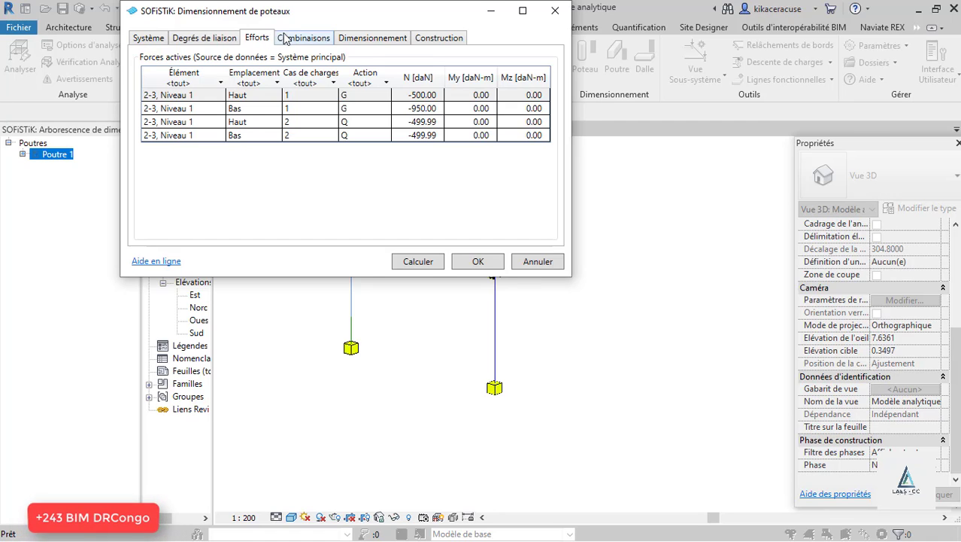
{"action": "left_click", "coordinate": [291, 39]}
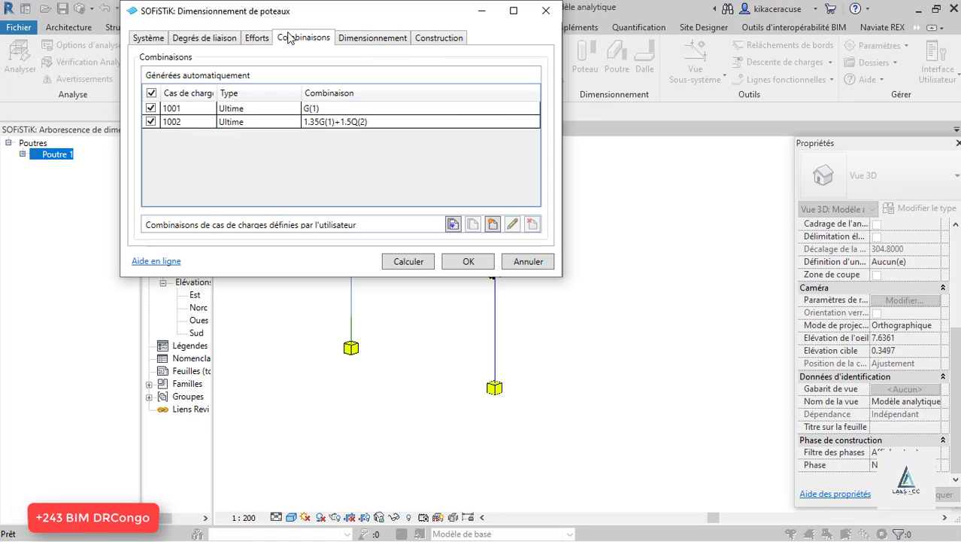
Enable export of the decisive design results to Revit shared parameters and the method A fire verification, and calculate the column design.
{"action": "left_click", "coordinate": [358, 41]}
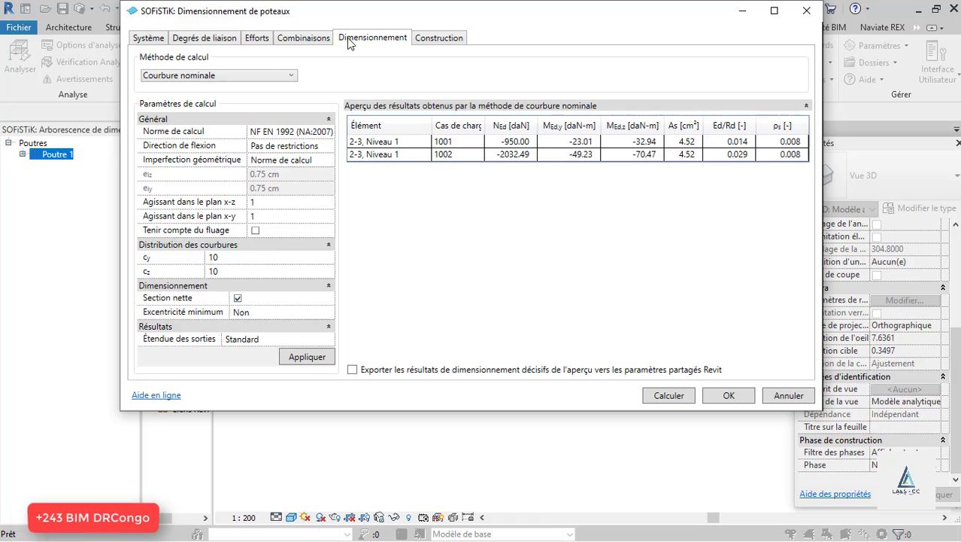
{"action": "left_click", "coordinate": [352, 370]}
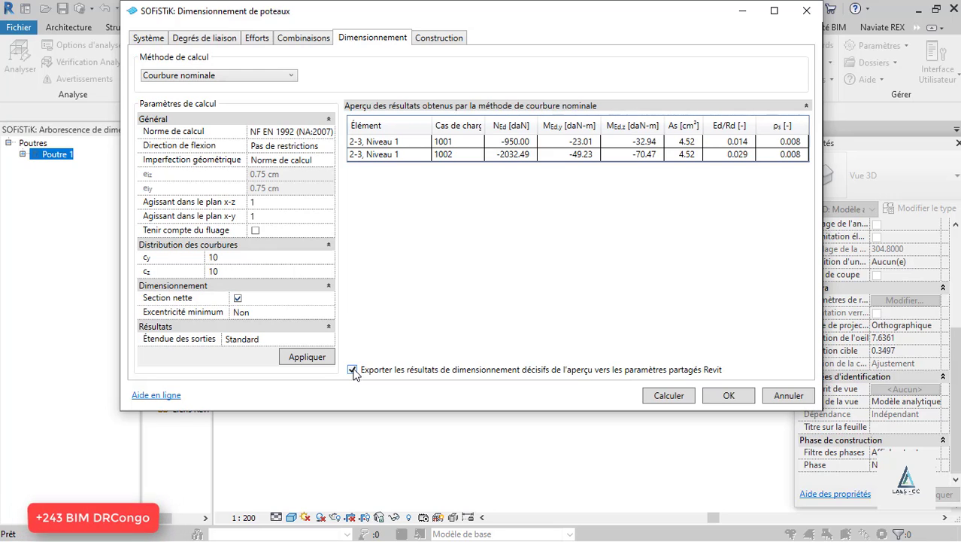
{"action": "left_click", "coordinate": [440, 39]}
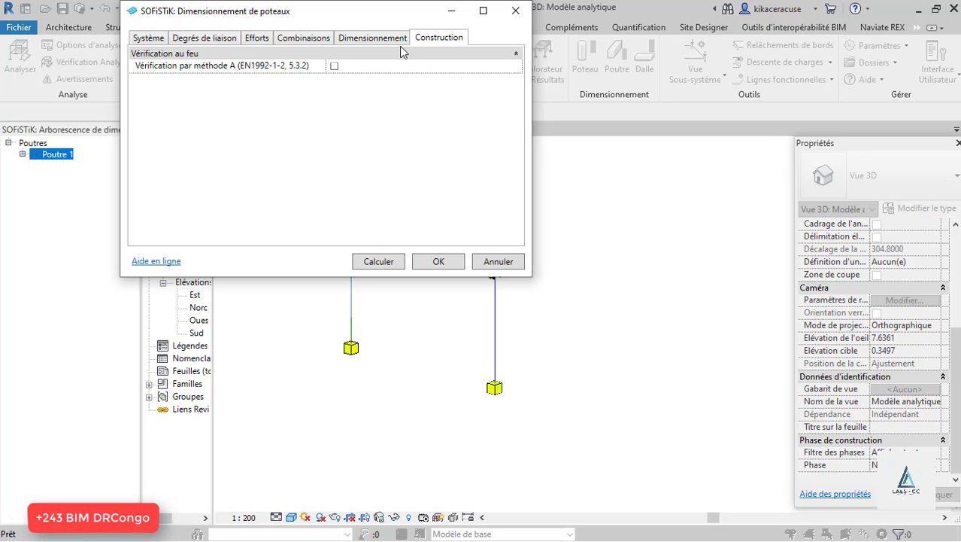
{"action": "left_click", "coordinate": [335, 66]}
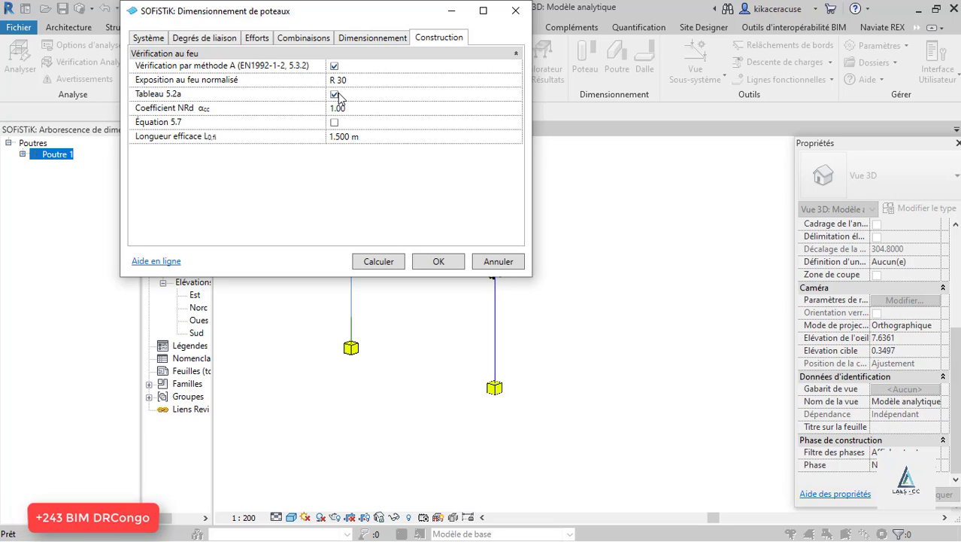
{"action": "left_click", "coordinate": [378, 263]}
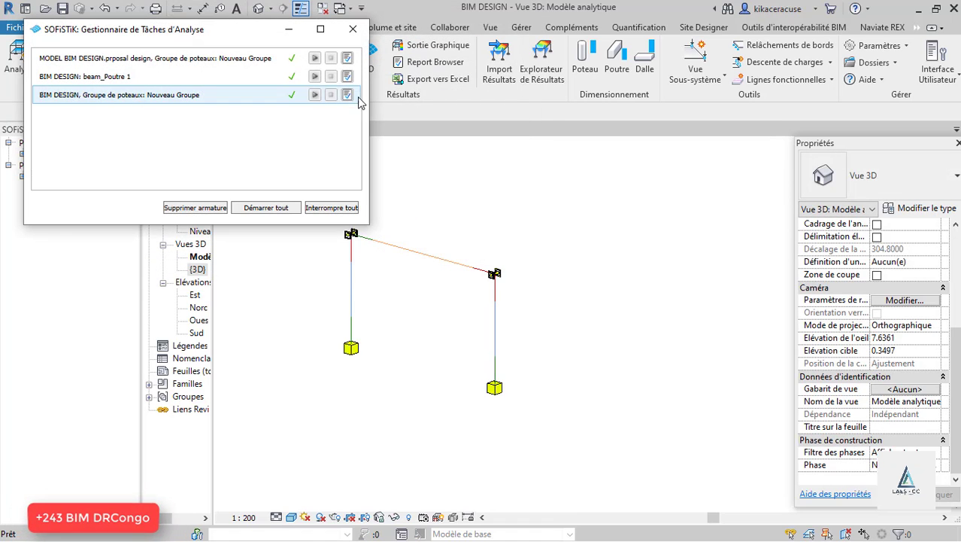
Review the column group's design report through its internal forces, reinforcement proposal and fire resistance check, and close the task manager.
{"action": "left_click", "coordinate": [348, 95]}
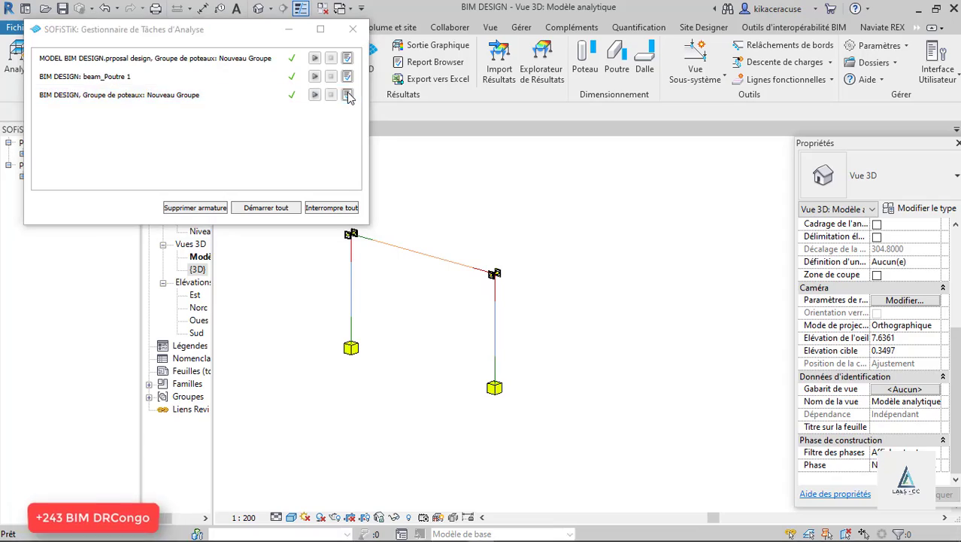
{"action": "scroll", "coordinate": [413, 257], "scroll_direction": "down", "scroll_amount": 15}
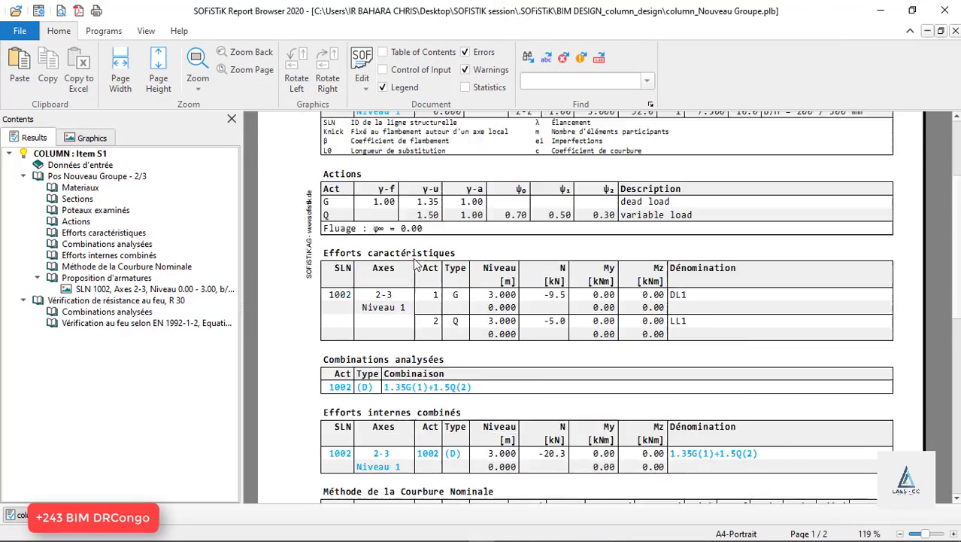
{"action": "scroll", "coordinate": [414, 258], "scroll_direction": "up", "scroll_amount": 2}
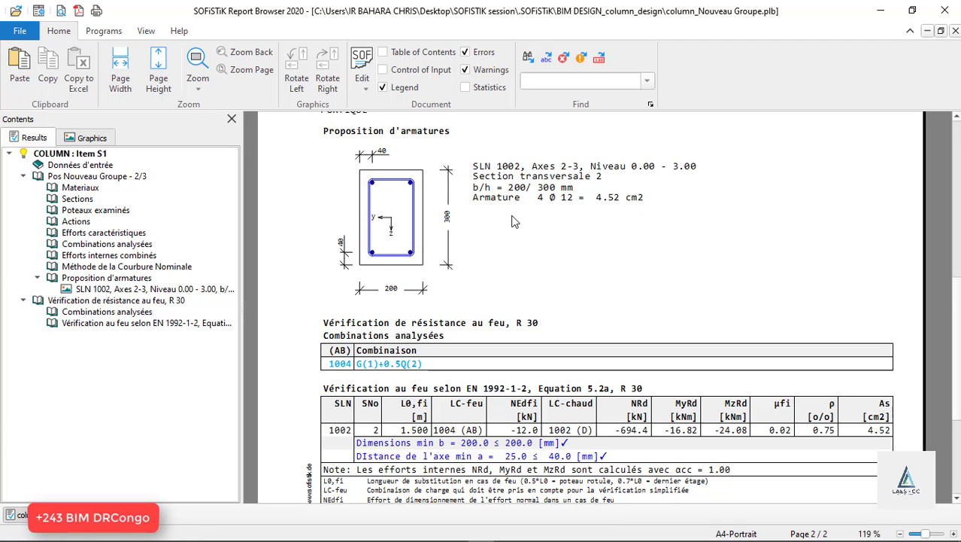
{"action": "scroll", "coordinate": [387, 216], "scroll_direction": "down", "scroll_amount": 5}
{"action": "scroll", "coordinate": [388, 215], "scroll_direction": "up", "scroll_amount": 4}
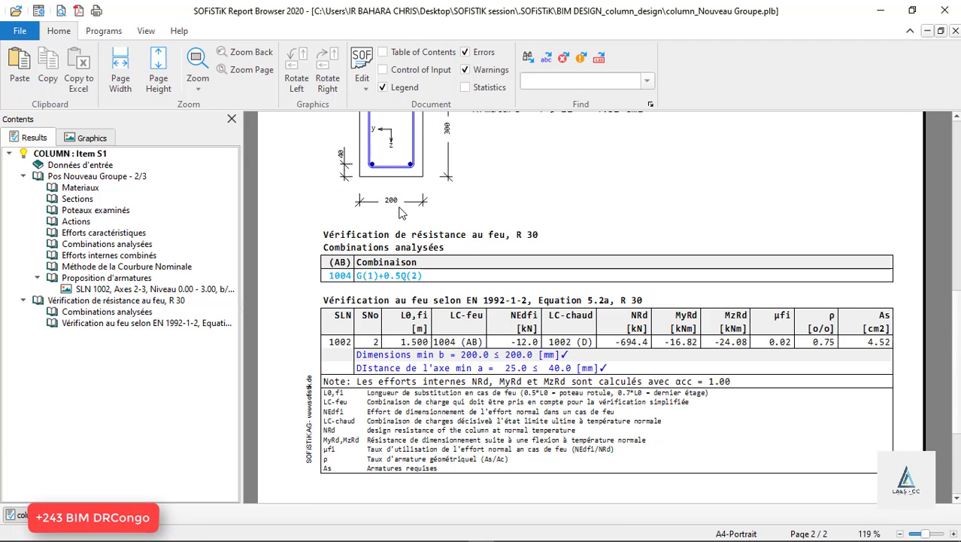
{"action": "left_click", "coordinate": [881, 11]}
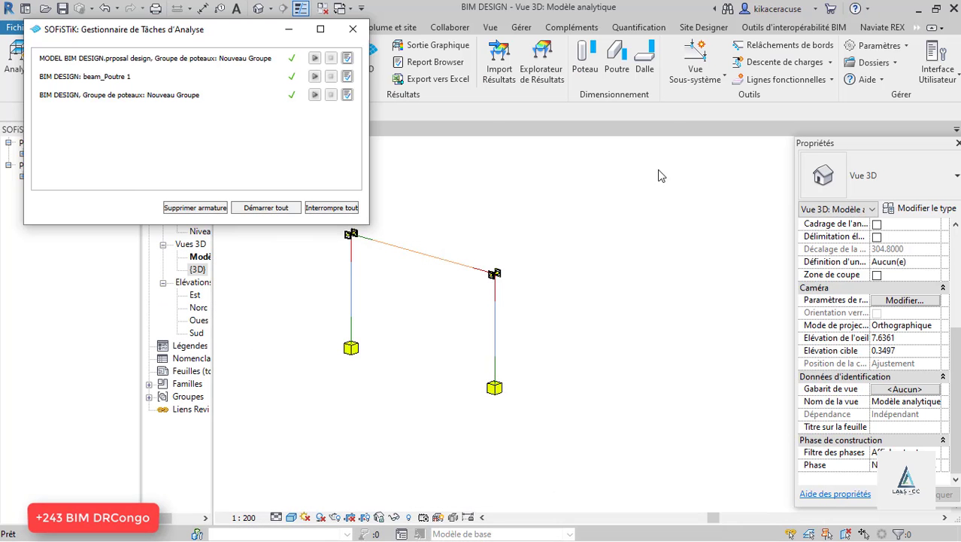
{"action": "left_click", "coordinate": [352, 28]}
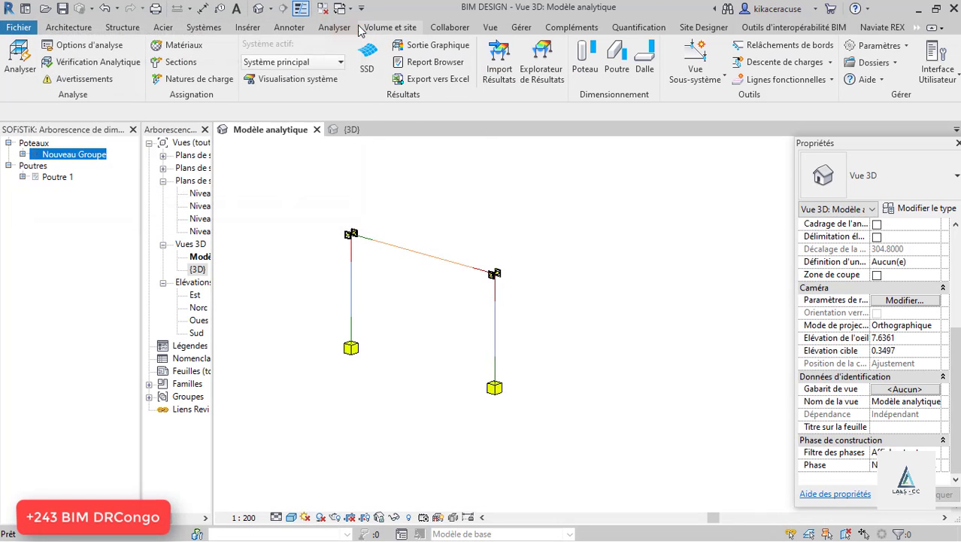
Examine the analytical properties of the left and right columns, including their base and top releases.
{"action": "left_click", "coordinate": [357, 299]}
{"action": "scroll", "coordinate": [904, 338], "scroll_direction": "down", "scroll_amount": 3}
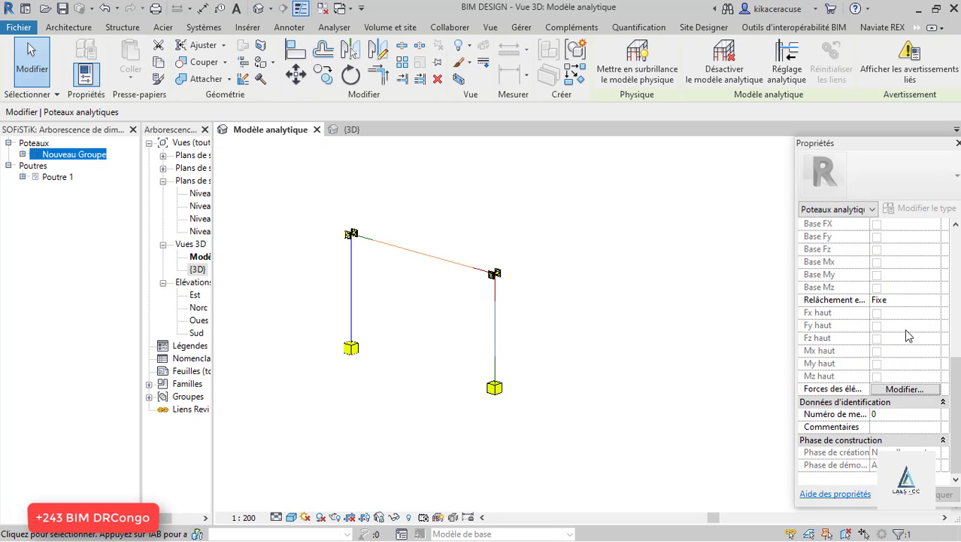
{"action": "scroll", "coordinate": [907, 337], "scroll_direction": "up", "scroll_amount": 5}
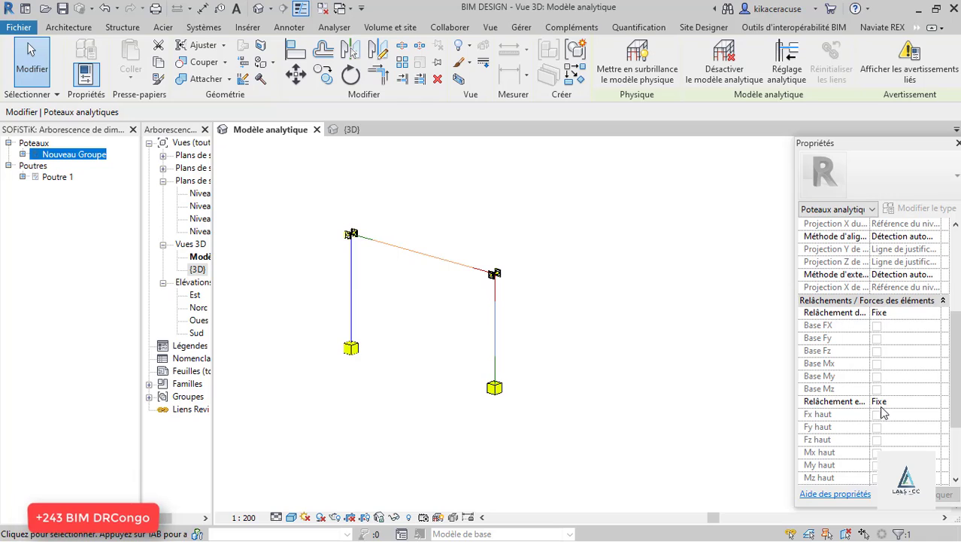
{"action": "scroll", "coordinate": [883, 413], "scroll_direction": "down", "scroll_amount": 4}
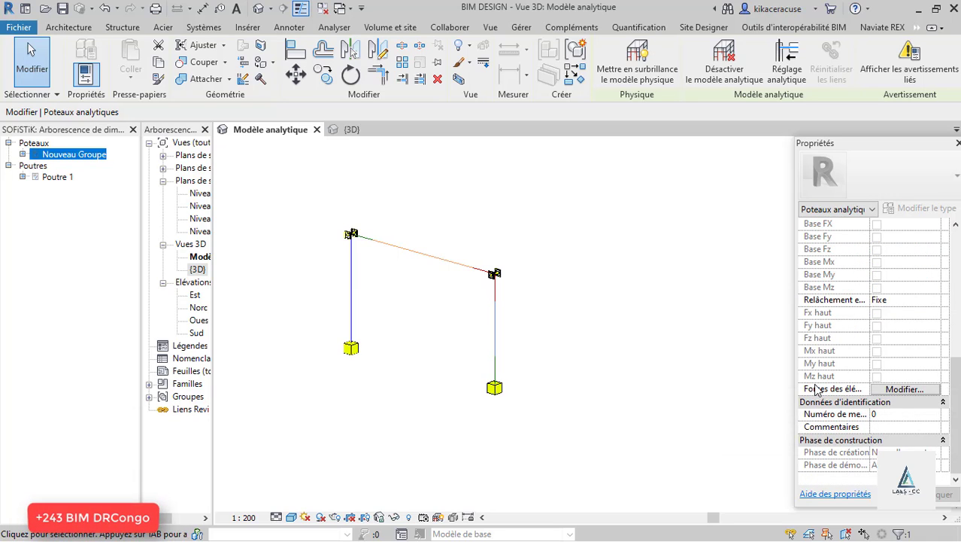
{"action": "left_click", "coordinate": [495, 333]}
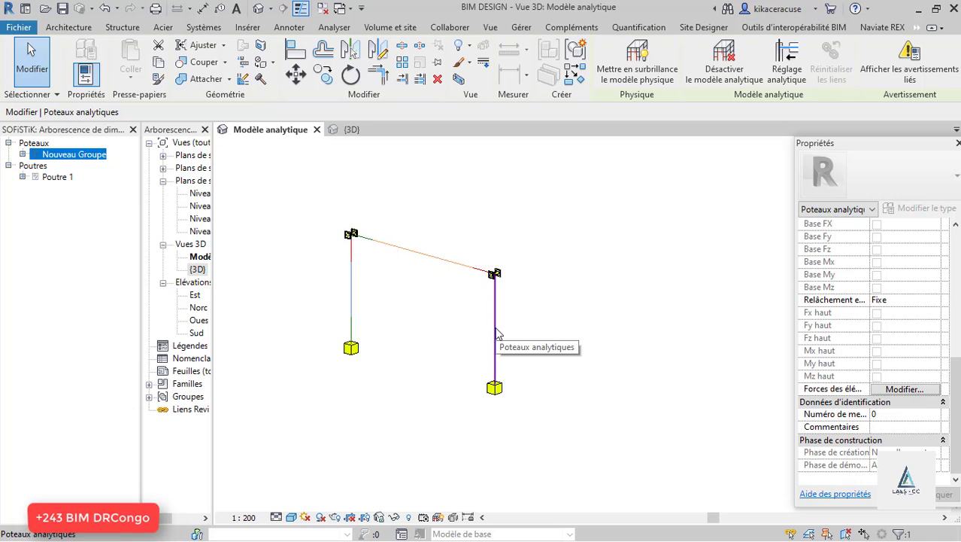
{"action": "left_click", "coordinate": [539, 334]}
{"action": "left_click", "coordinate": [498, 342]}
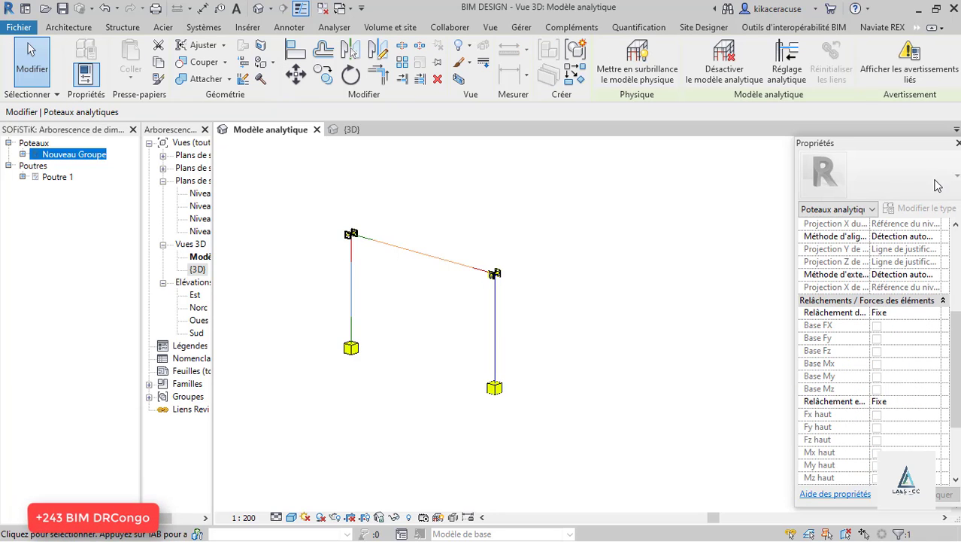
{"action": "scroll", "coordinate": [910, 249], "scroll_direction": "down", "scroll_amount": 3}
{"action": "scroll", "coordinate": [932, 260], "scroll_direction": "up", "scroll_amount": 4}
{"action": "left_click", "coordinate": [519, 287]}
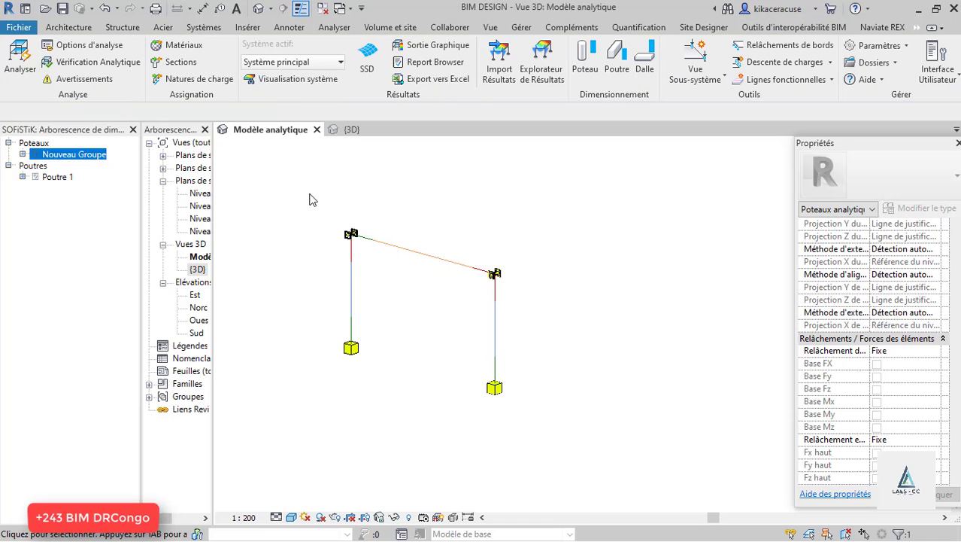
In the {3D} view, compare the SOFiSTiK design results stored in the structural analysis properties of the right and left columns.
{"action": "left_click", "coordinate": [348, 130]}
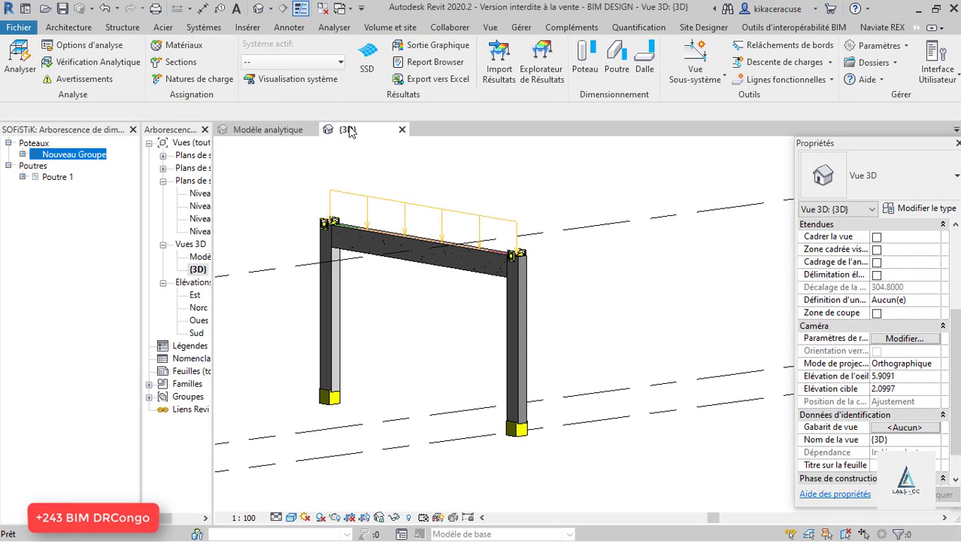
{"action": "left_click", "coordinate": [522, 336]}
{"action": "scroll", "coordinate": [856, 291], "scroll_direction": "up", "scroll_amount": 4}
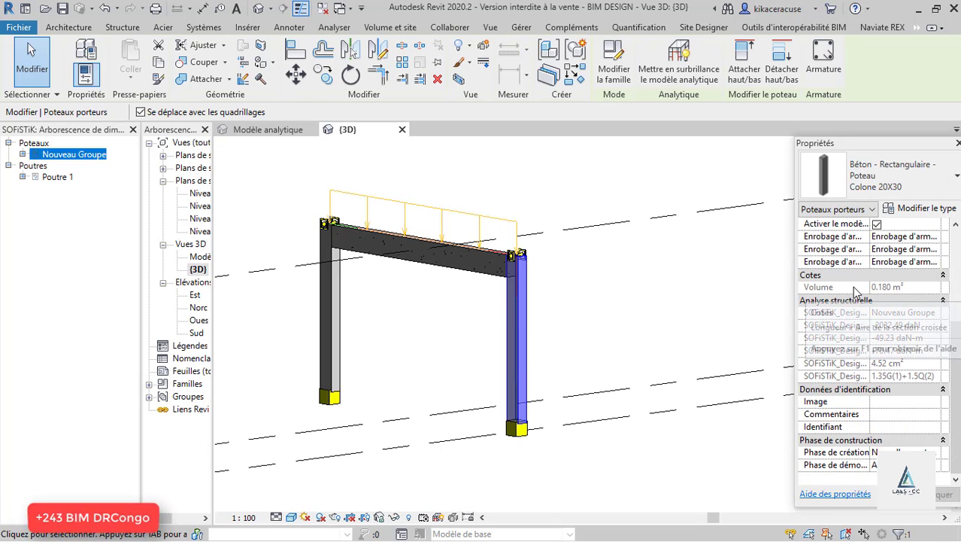
{"action": "left_click", "coordinate": [337, 303]}
{"action": "scroll", "coordinate": [908, 280], "scroll_direction": "down", "scroll_amount": 4}
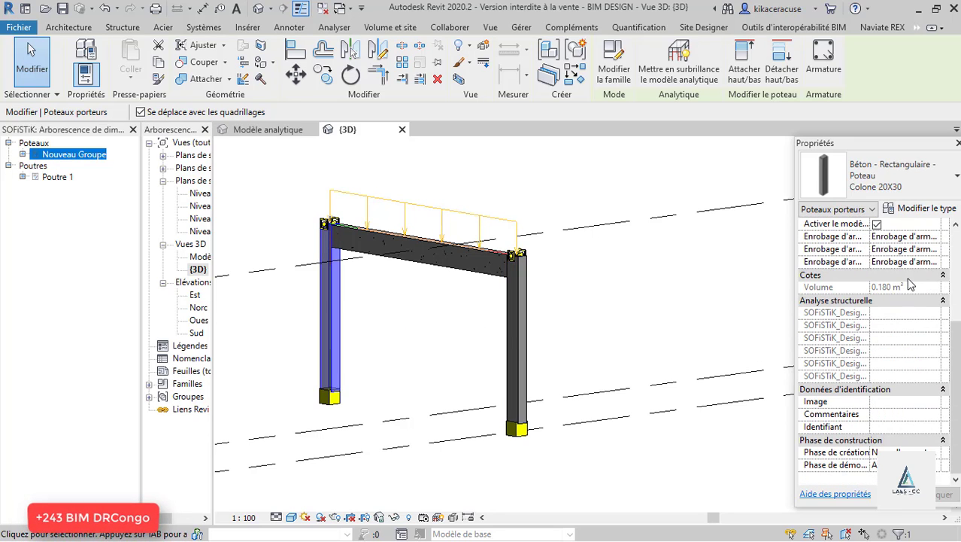
{"action": "left_click", "coordinate": [580, 305]}
{"action": "left_click", "coordinate": [510, 324]}
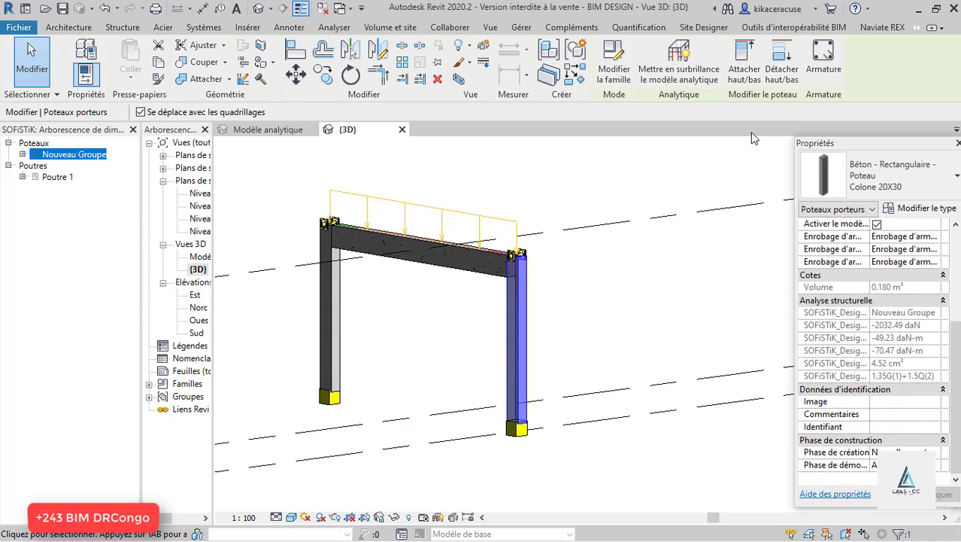
{"action": "left_click", "coordinate": [573, 240]}
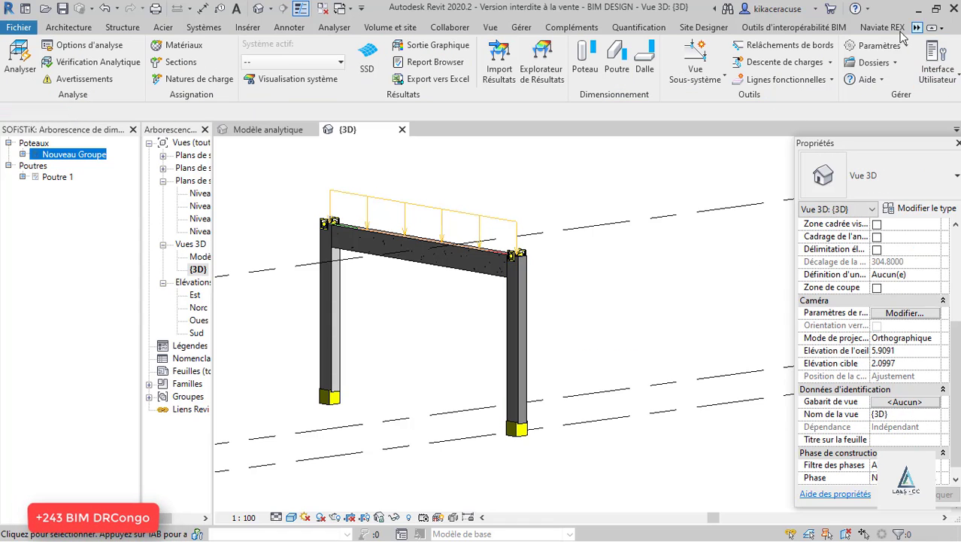
Try to start the SOFiSTiK column design for the left column in the {3D} view.
{"action": "left_click", "coordinate": [916, 28]}
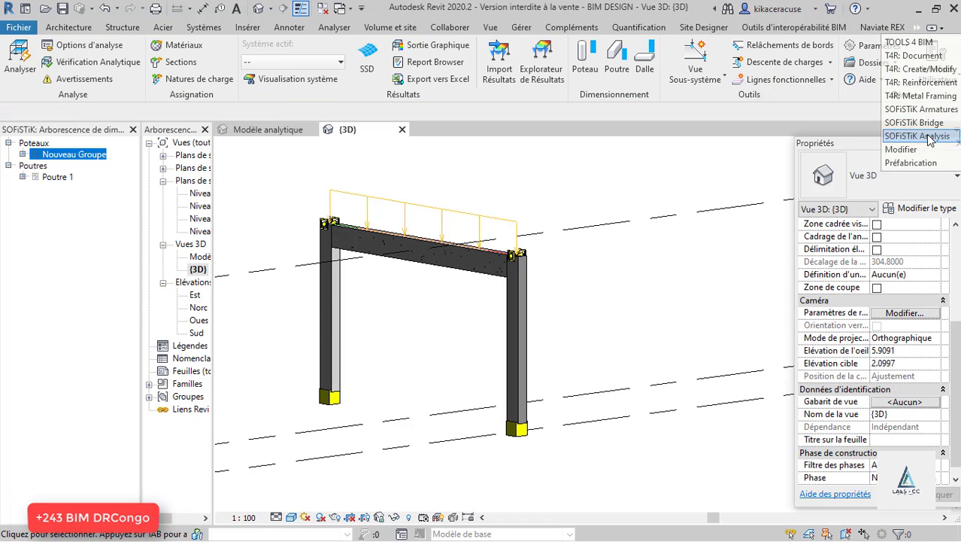
{"action": "left_click", "coordinate": [585, 61]}
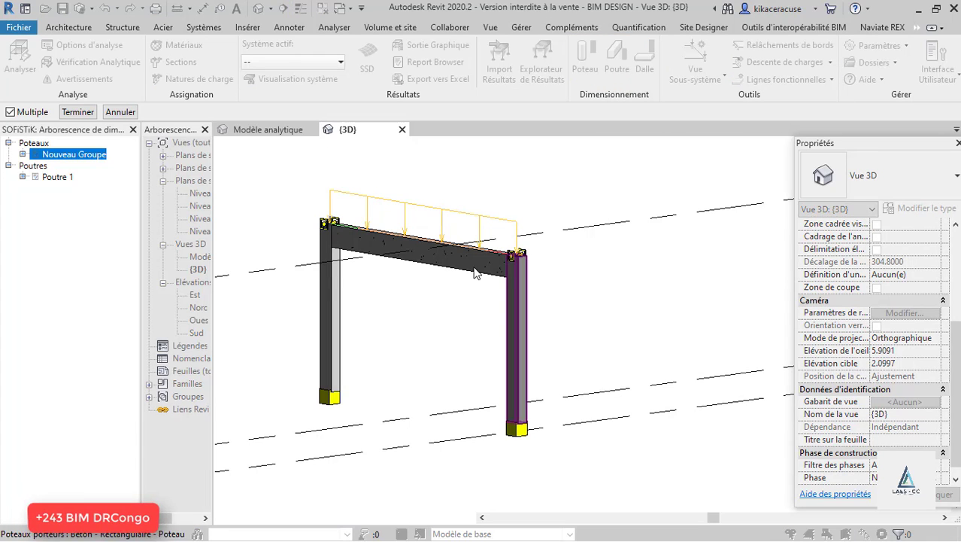
{"action": "left_click", "coordinate": [326, 292]}
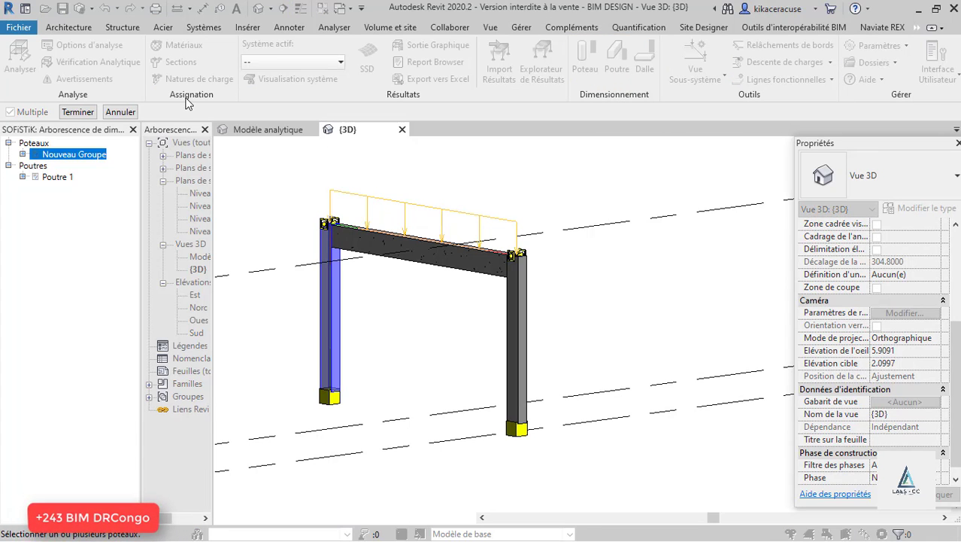
{"action": "left_click", "coordinate": [78, 112]}
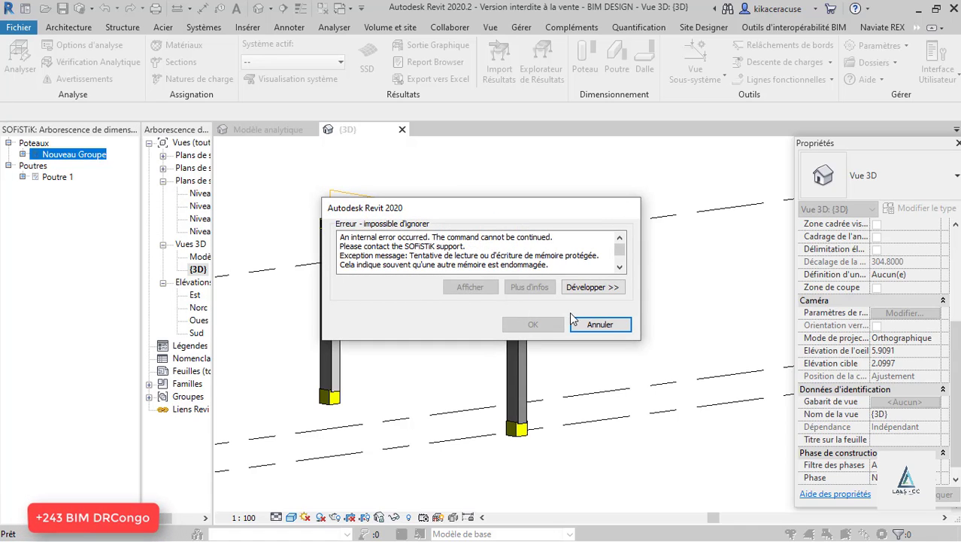
{"action": "left_click", "coordinate": [618, 325]}
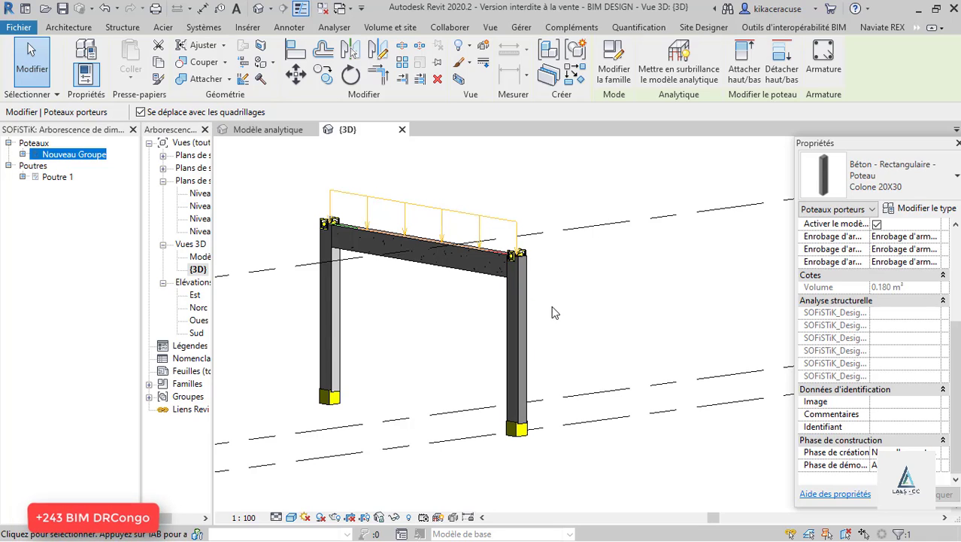
In the Modèle analytique view, check the end restraints and load combinations in the left column's design settings, and close them without calculating.
{"action": "left_click", "coordinate": [919, 28]}
{"action": "left_click", "coordinate": [915, 136]}
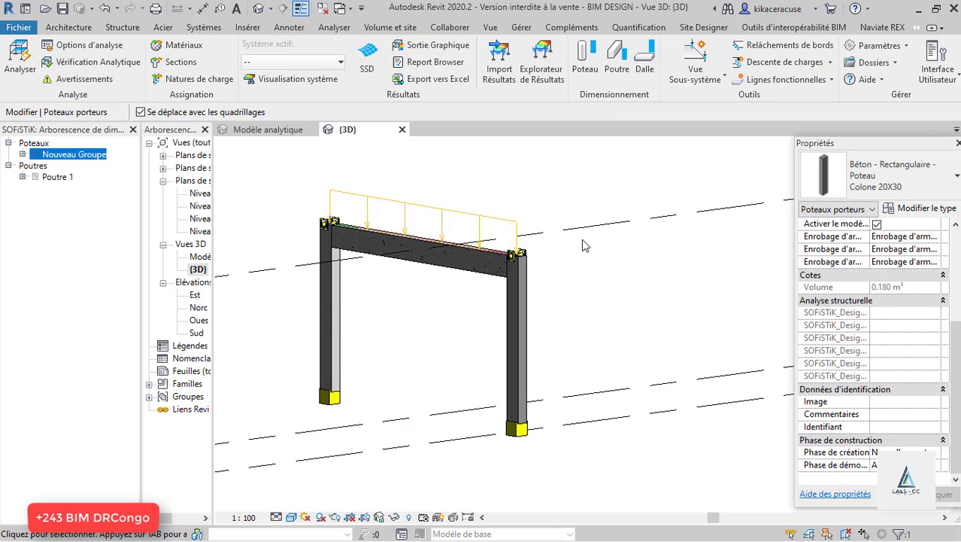
{"action": "left_click", "coordinate": [273, 129]}
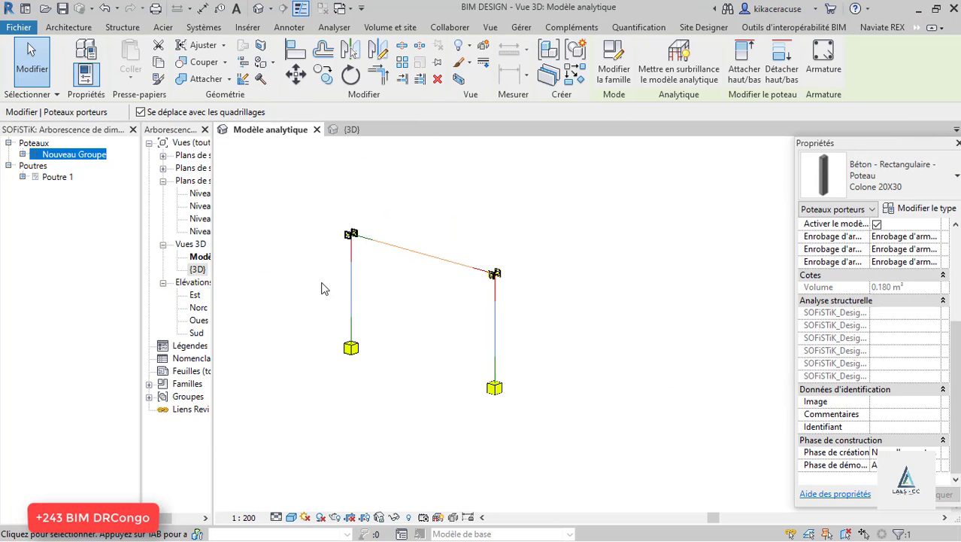
{"action": "left_click", "coordinate": [351, 294]}
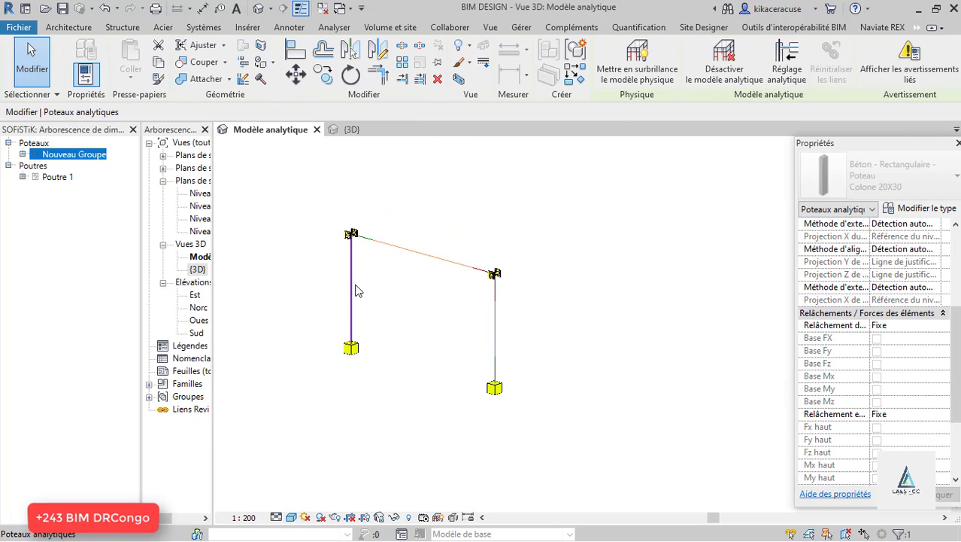
{"action": "left_click", "coordinate": [919, 28]}
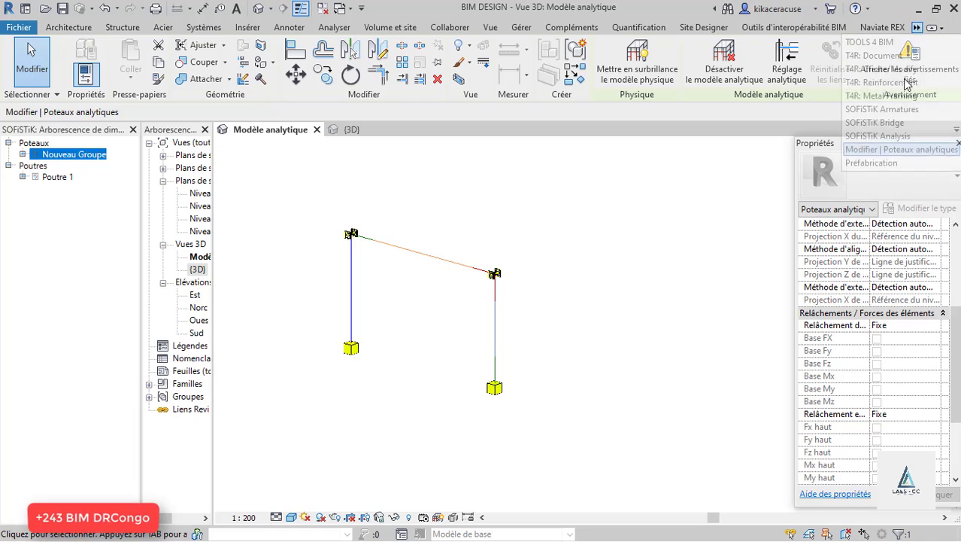
{"action": "left_click", "coordinate": [894, 136]}
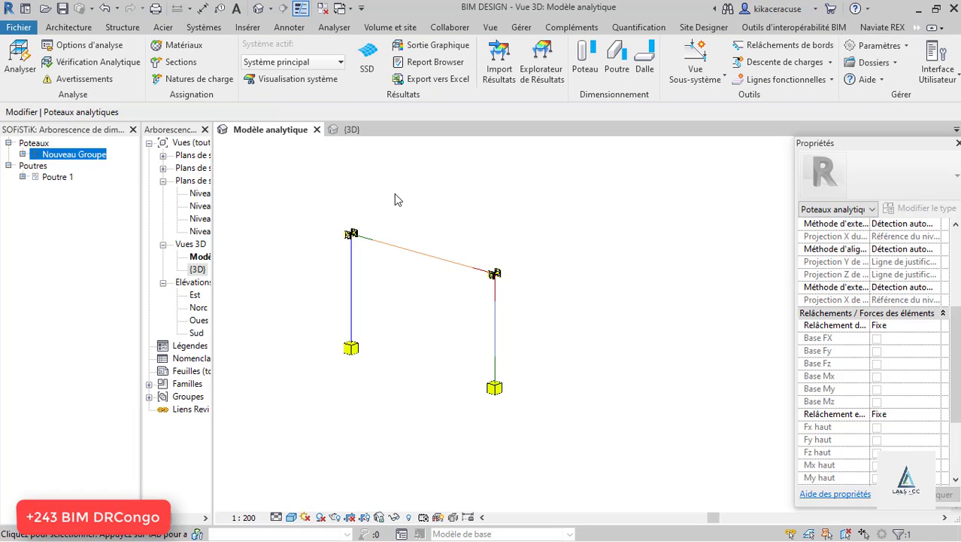
{"action": "left_click", "coordinate": [589, 61]}
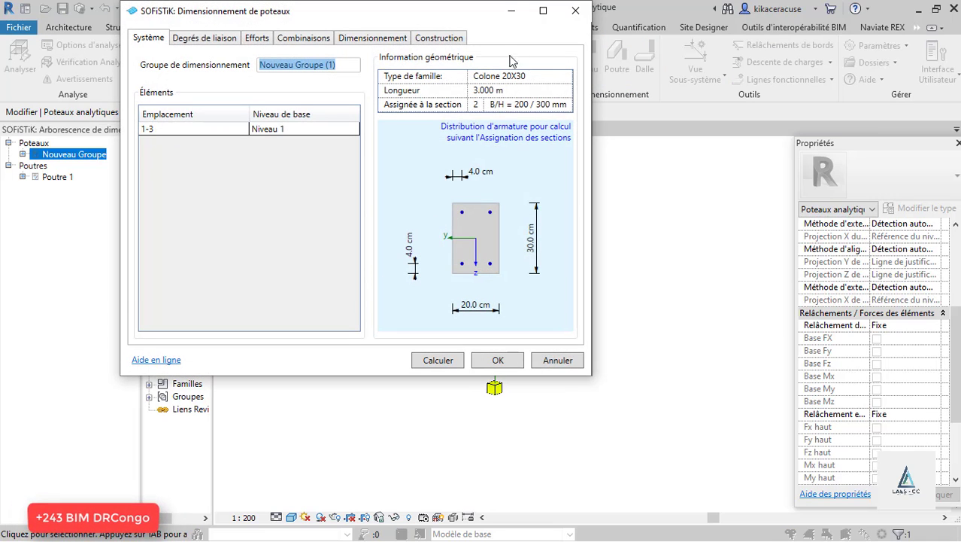
{"action": "left_click", "coordinate": [197, 38]}
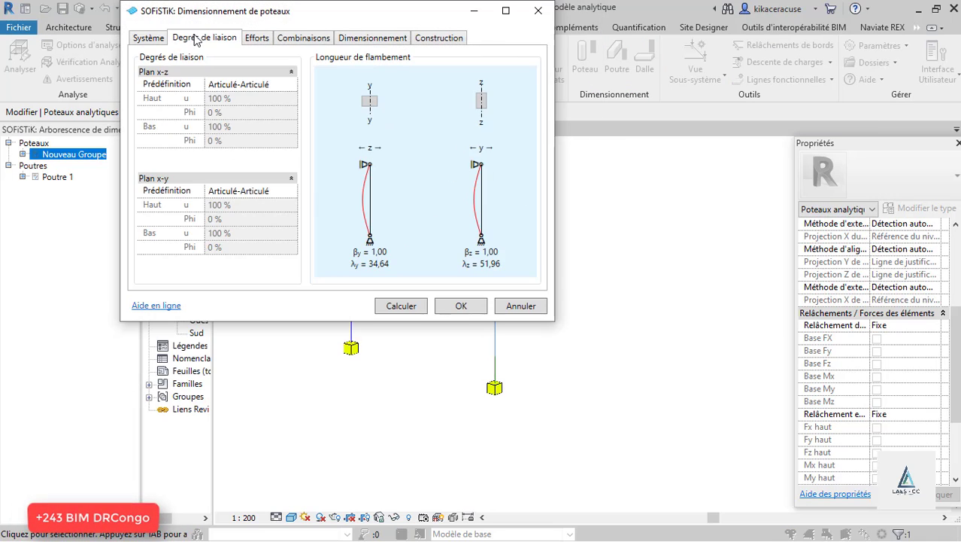
{"action": "left_click", "coordinate": [301, 39]}
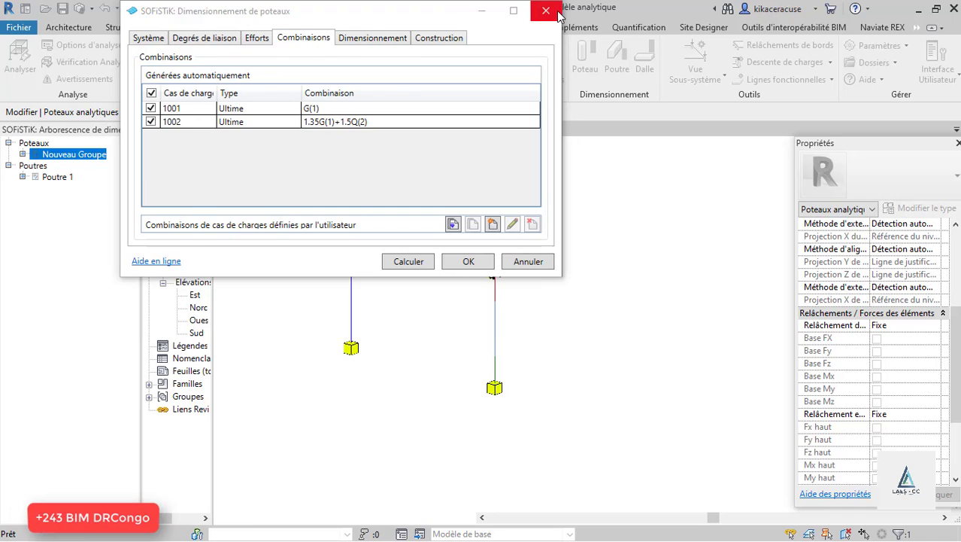
{"action": "left_click", "coordinate": [548, 11]}
Back in the {3D} view, create a separate design group for the left column and calculate its column design.
{"action": "left_click", "coordinate": [347, 129]}
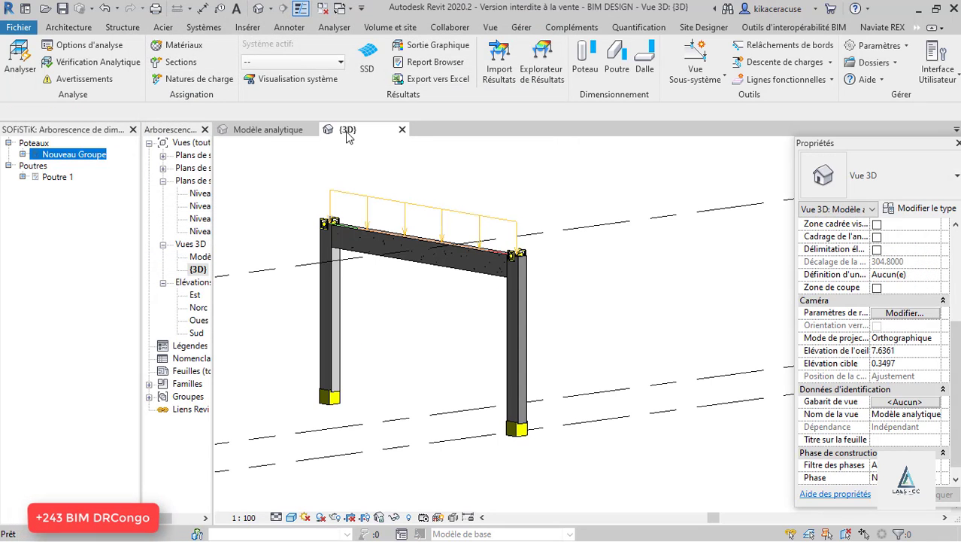
{"action": "left_click", "coordinate": [585, 58]}
{"action": "left_click", "coordinate": [327, 314]}
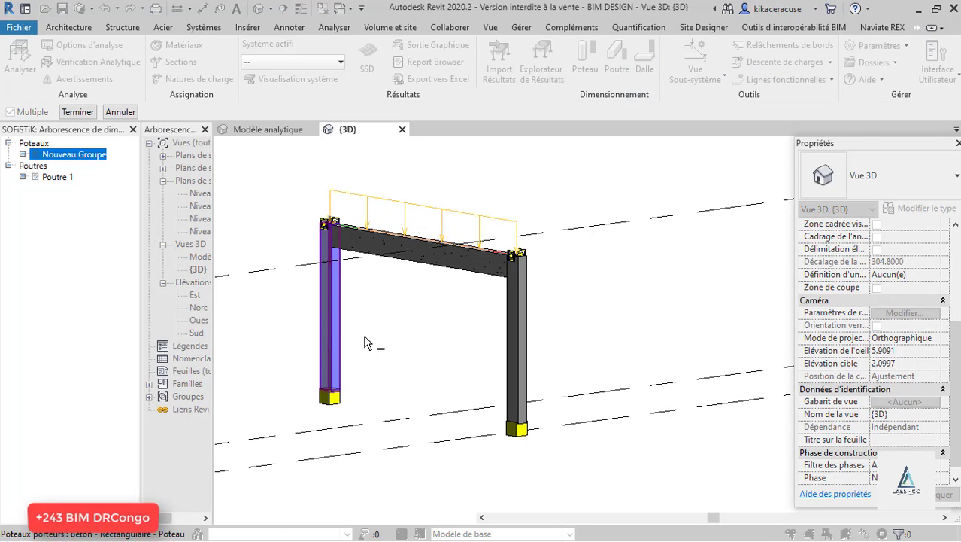
{"action": "left_click", "coordinate": [76, 112]}
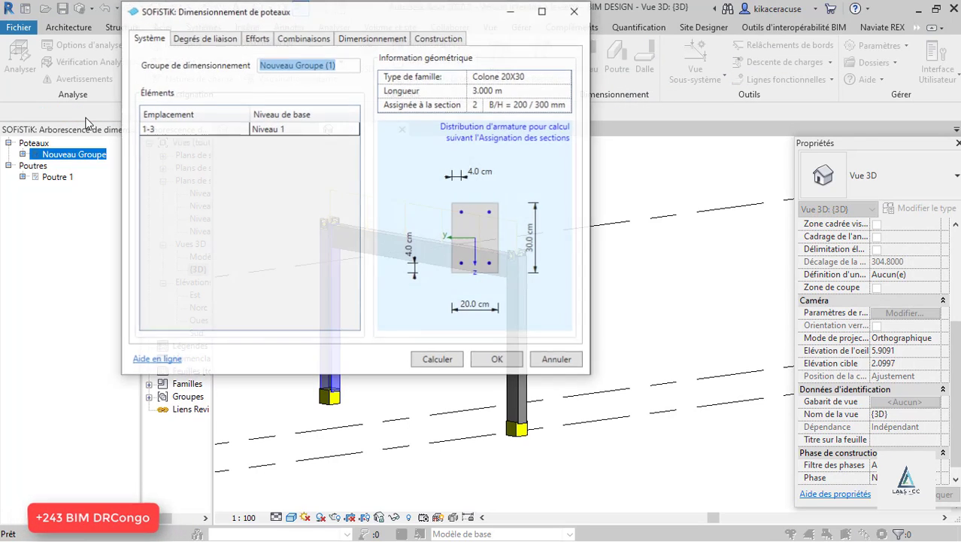
{"action": "left_click", "coordinate": [441, 39]}
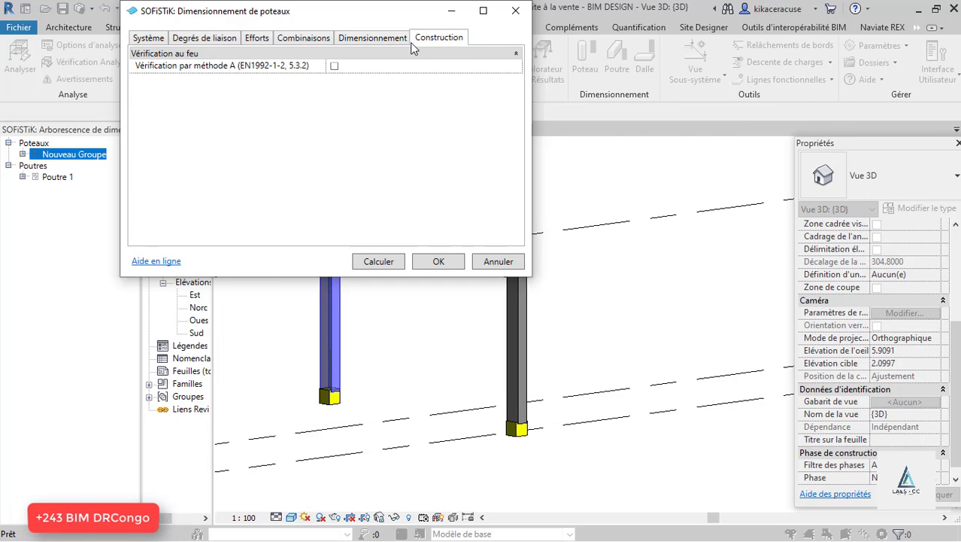
{"action": "left_click", "coordinate": [389, 38]}
{"action": "left_click", "coordinate": [681, 397]}
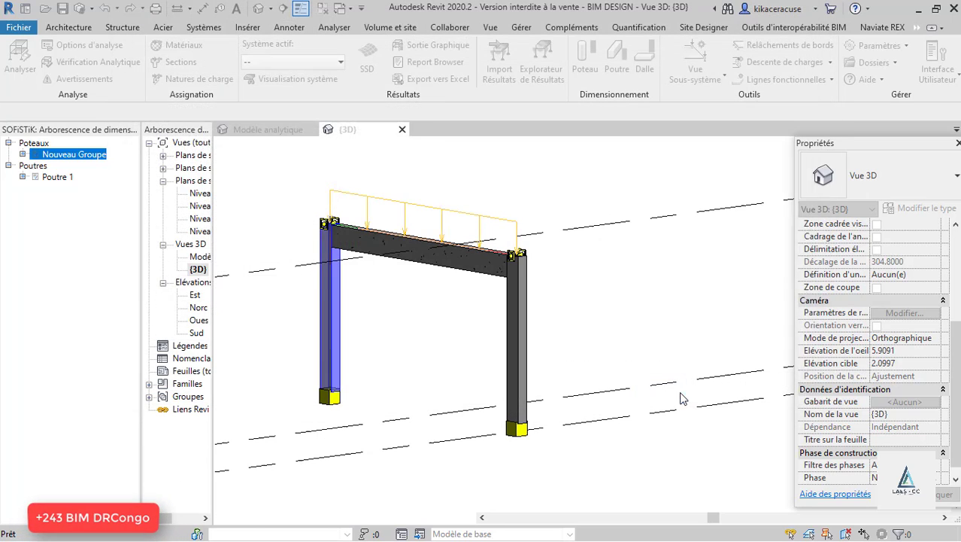
{"action": "left_click", "coordinate": [431, 109]}
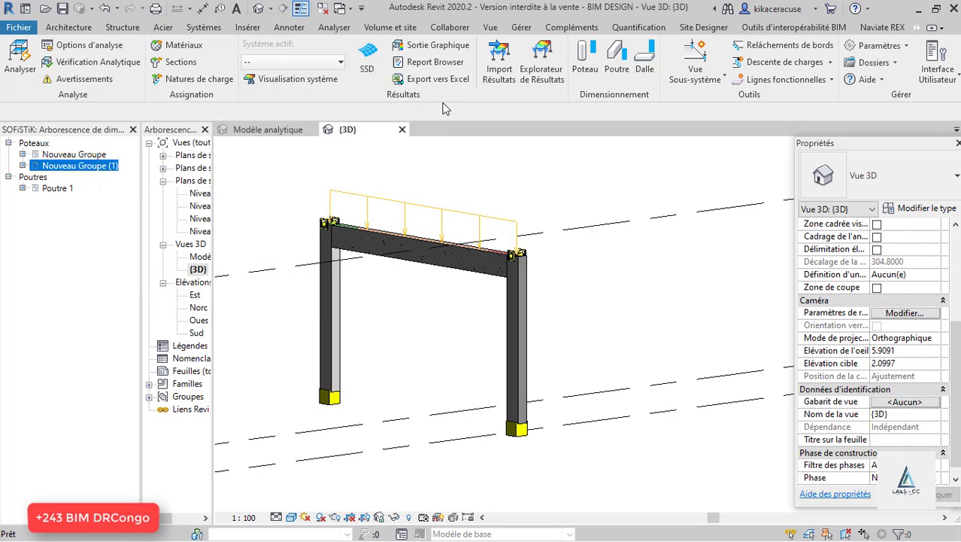
Enable the export of decisive results to Revit shared parameters and the method A fire verification for the left column, and recalculate its design.
{"action": "left_click", "coordinate": [587, 60]}
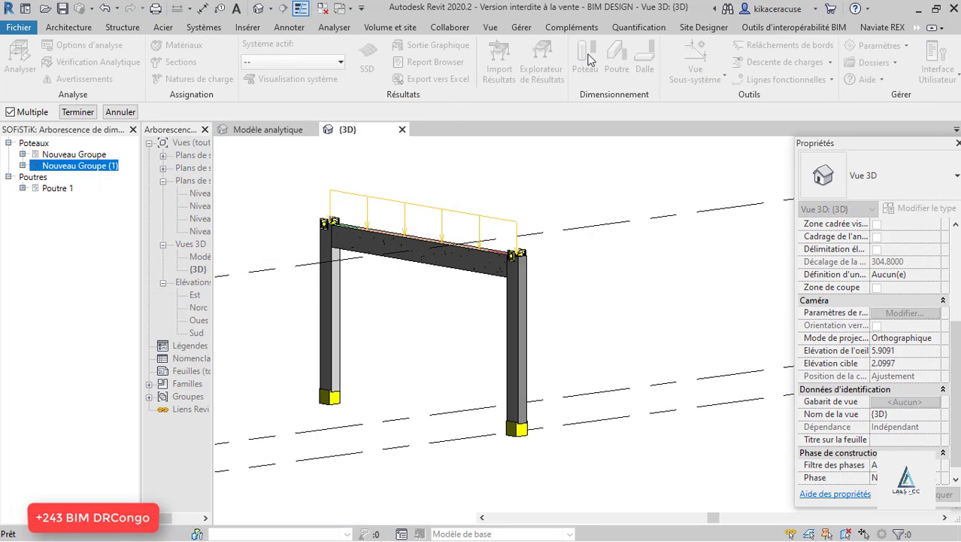
{"action": "left_click", "coordinate": [332, 279]}
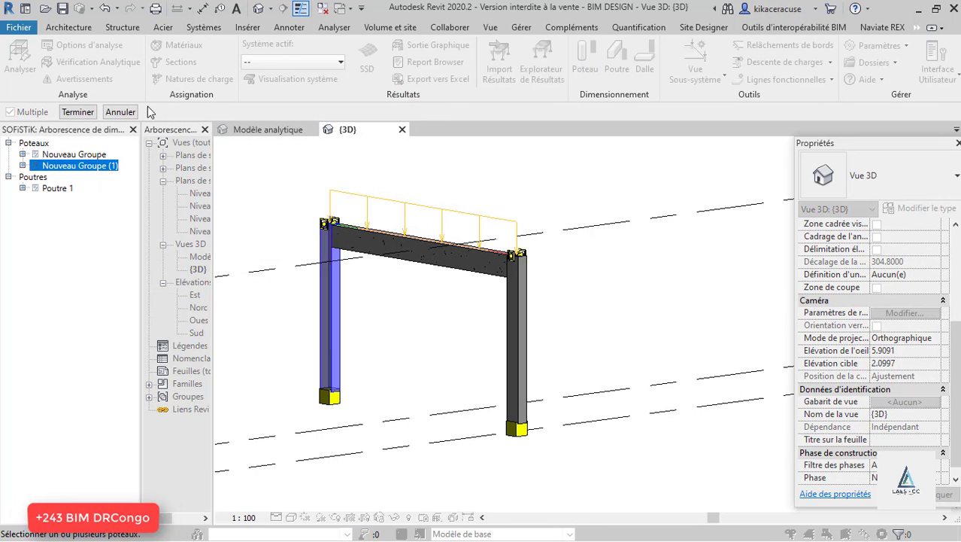
{"action": "left_click", "coordinate": [69, 112]}
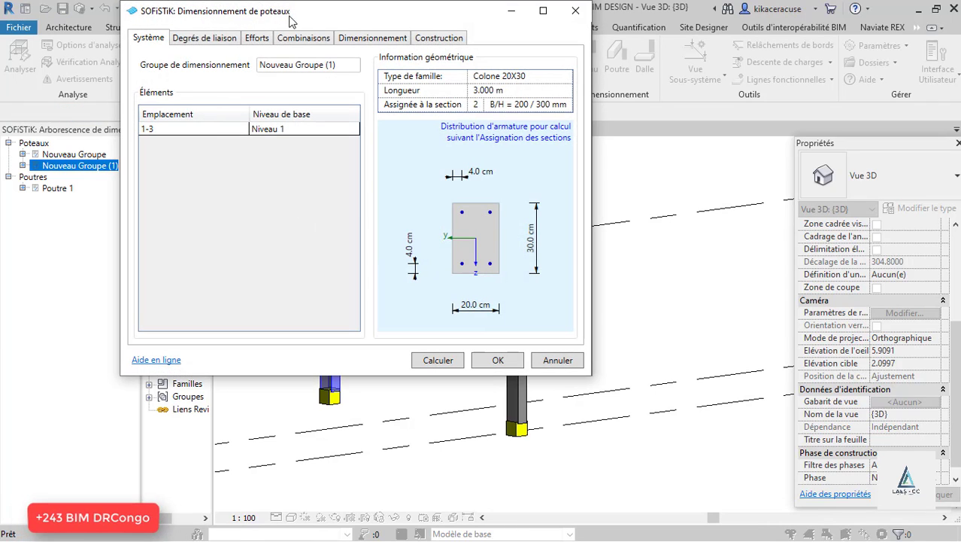
{"action": "left_click", "coordinate": [367, 39]}
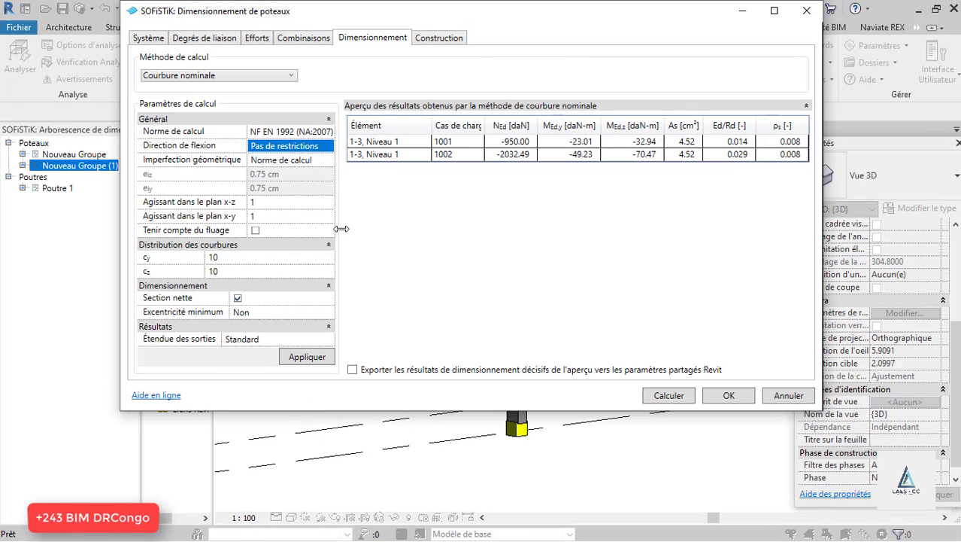
{"action": "left_click", "coordinate": [352, 370]}
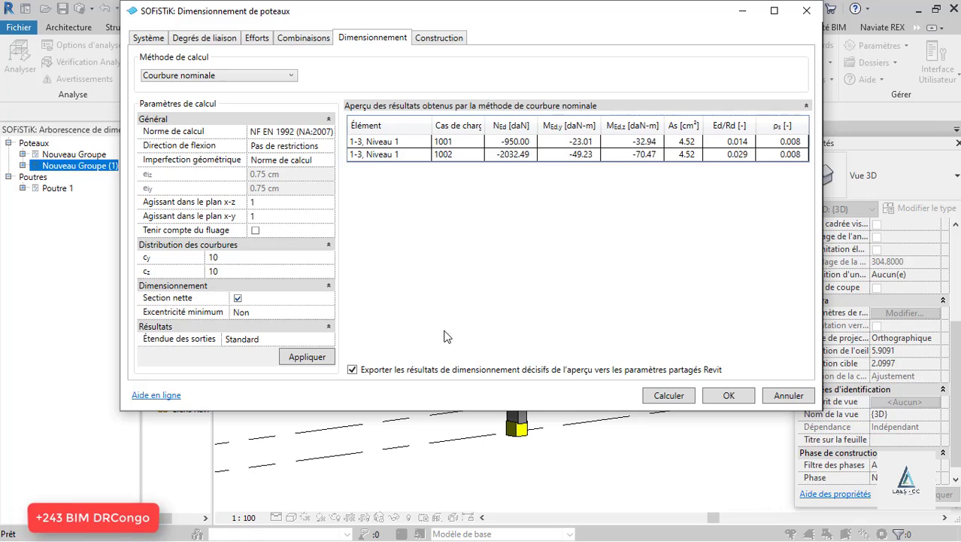
{"action": "left_click", "coordinate": [452, 38]}
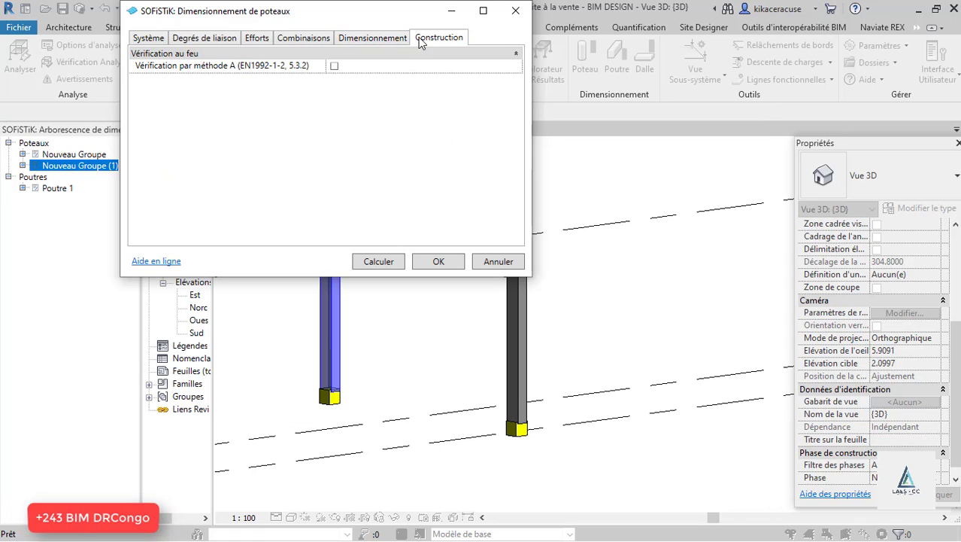
{"action": "left_click", "coordinate": [334, 66]}
{"action": "left_click", "coordinate": [367, 38]}
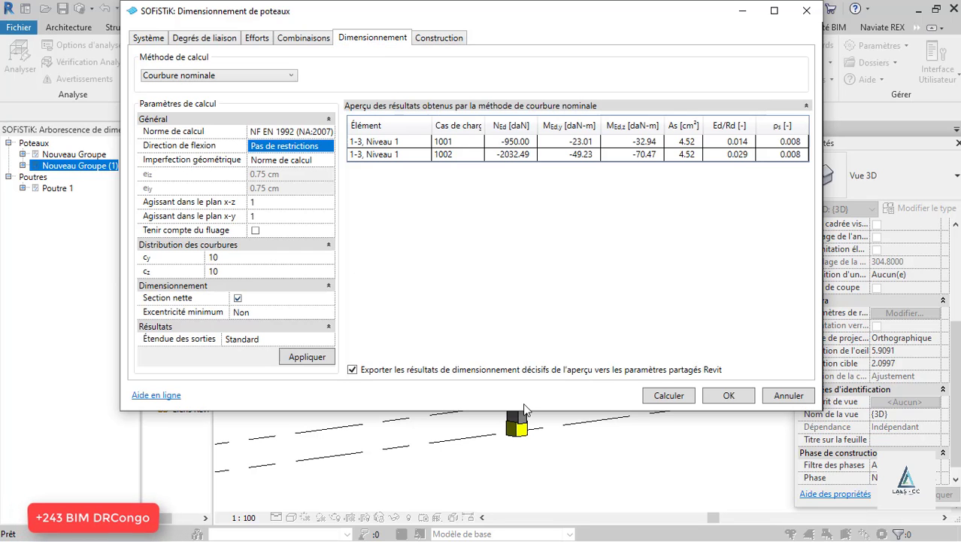
{"action": "left_click", "coordinate": [667, 396]}
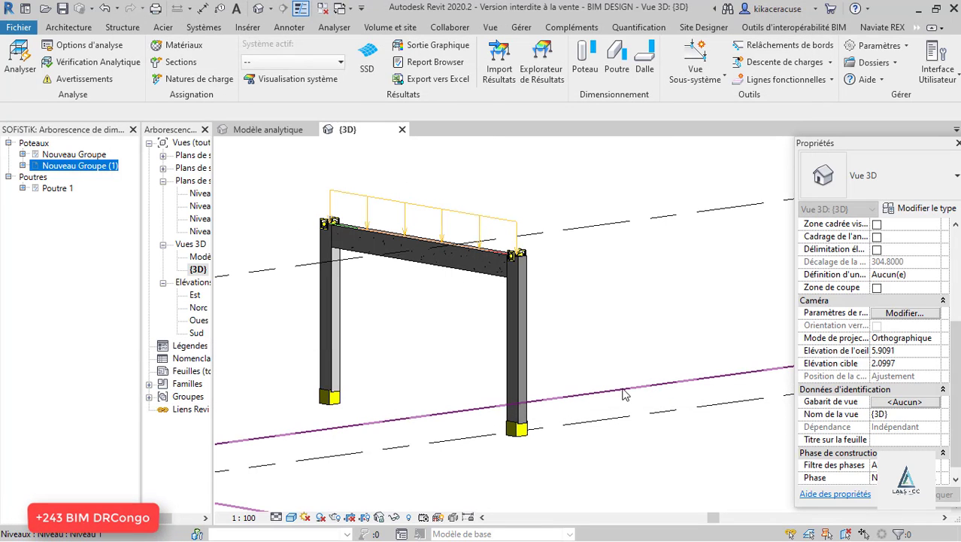
Check the SOFiSTiK design results stored in the left column's structural analysis properties, and reopen its design settings only to view the group data.
{"action": "left_click", "coordinate": [334, 308]}
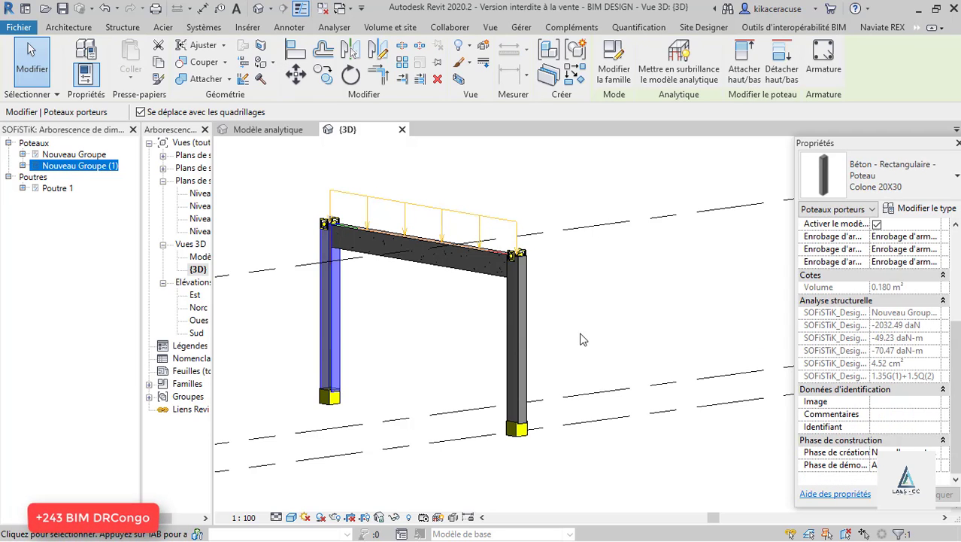
{"action": "left_click", "coordinate": [917, 27]}
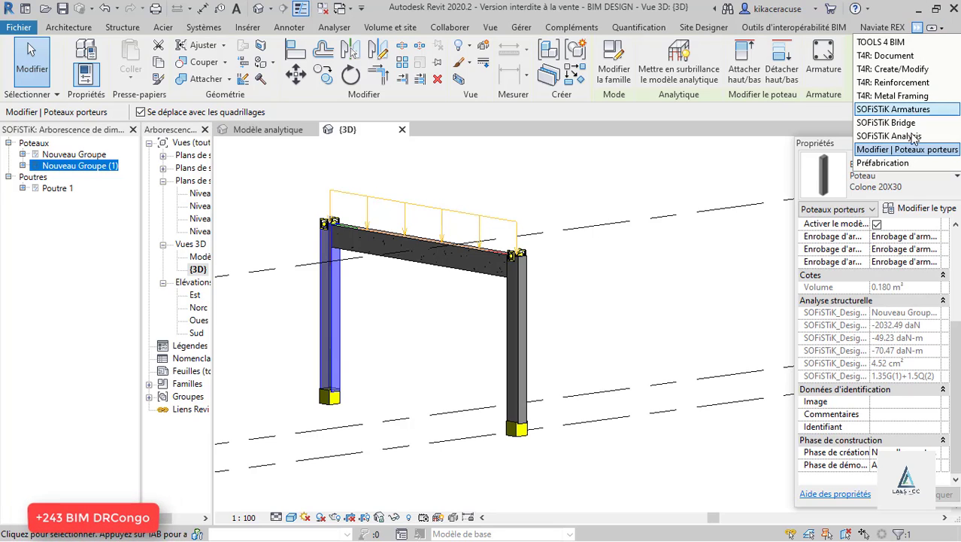
{"action": "left_click", "coordinate": [913, 136]}
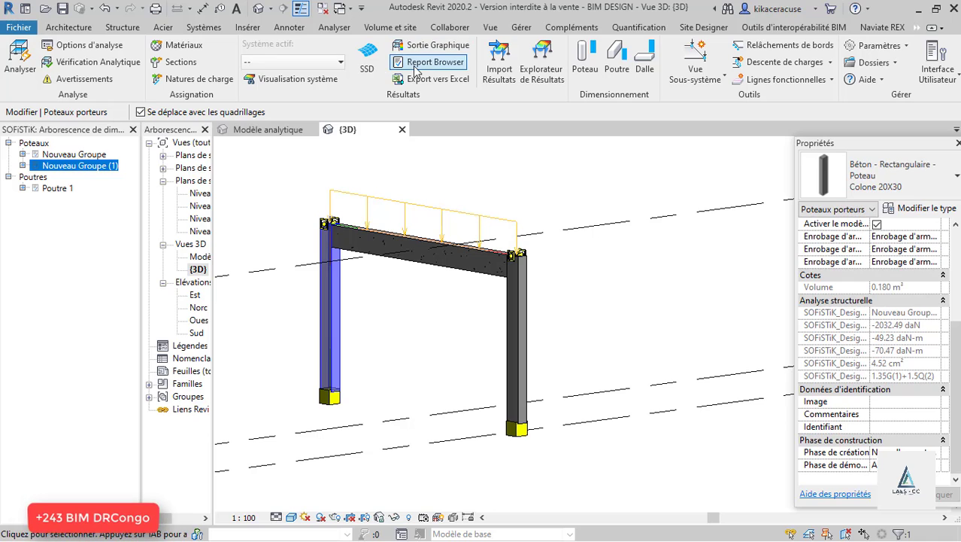
{"action": "left_click", "coordinate": [584, 57]}
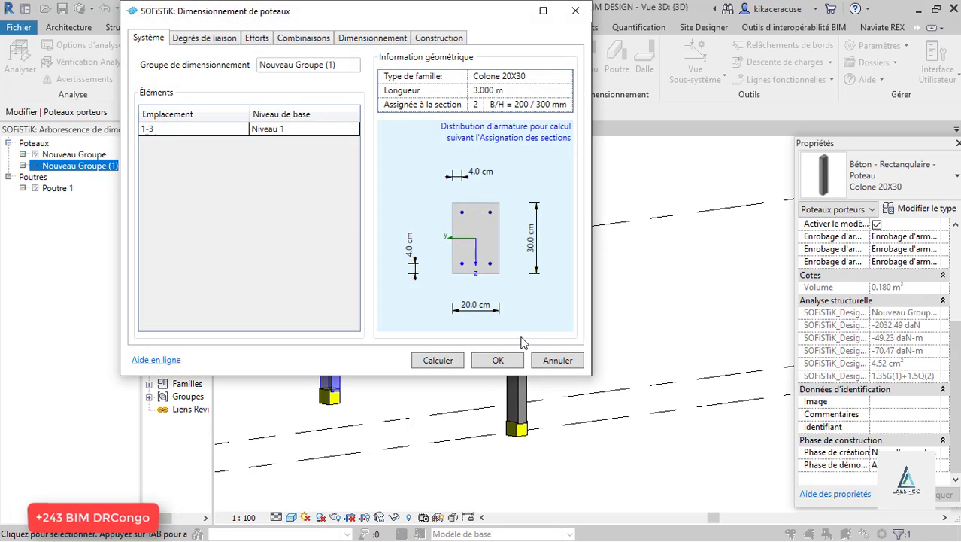
{"action": "left_click", "coordinate": [576, 11]}
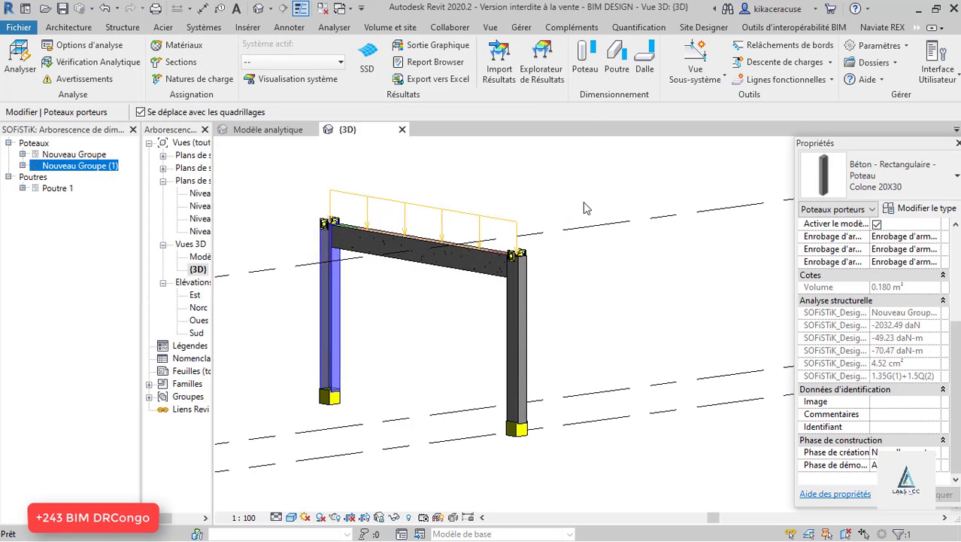
Open the column design for the right column, enable exporting the decisive results to Revit shared parameters, and calculate it.
{"action": "left_click", "coordinate": [585, 57]}
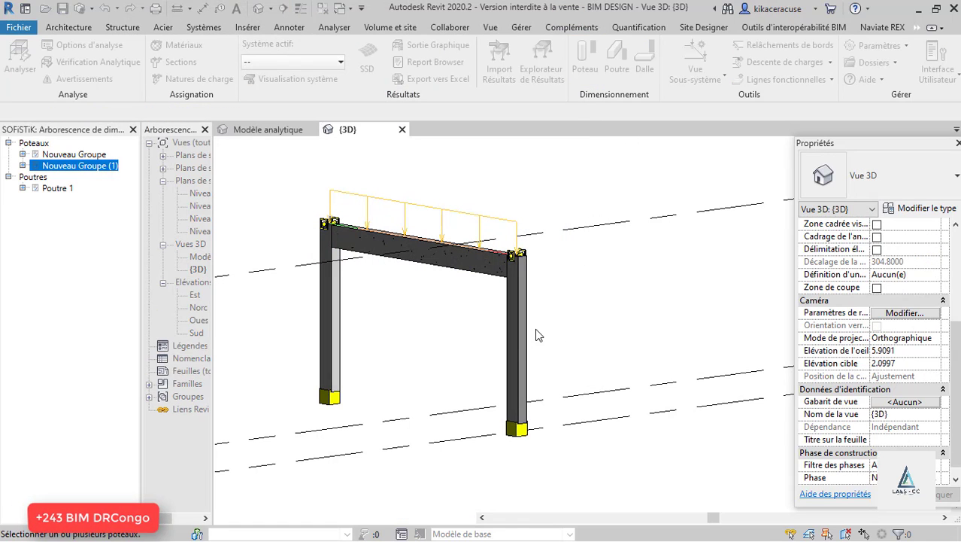
{"action": "left_click", "coordinate": [78, 111]}
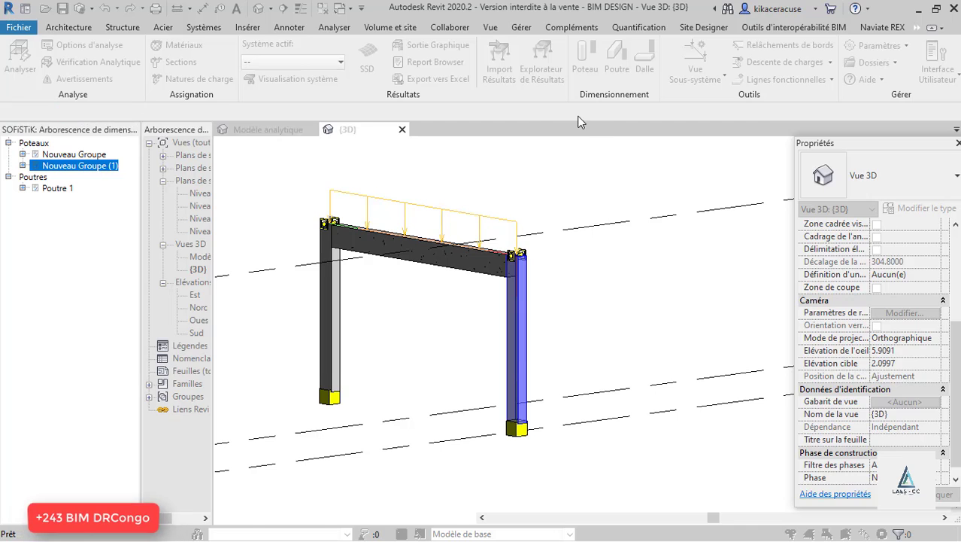
{"action": "left_click", "coordinate": [373, 37]}
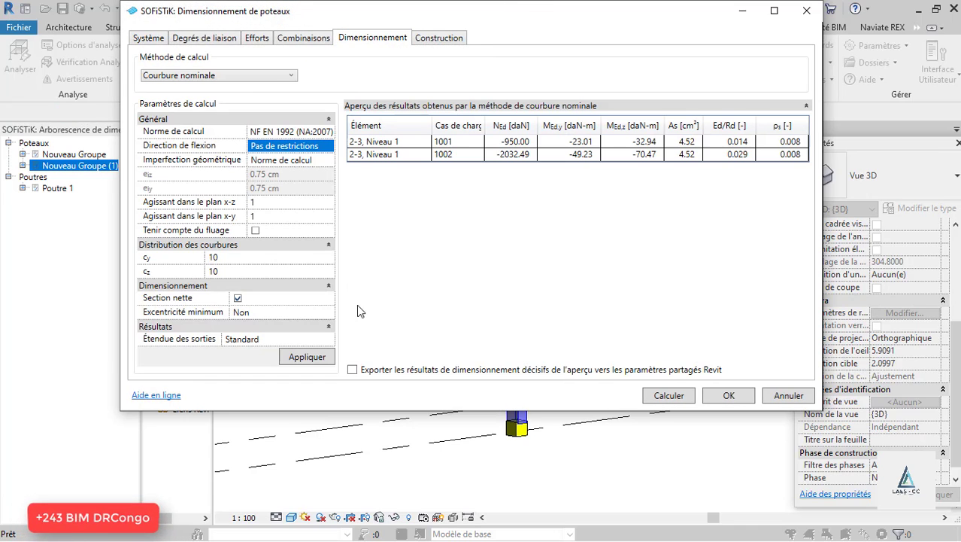
{"action": "left_click", "coordinate": [387, 369]}
{"action": "left_click", "coordinate": [667, 396]}
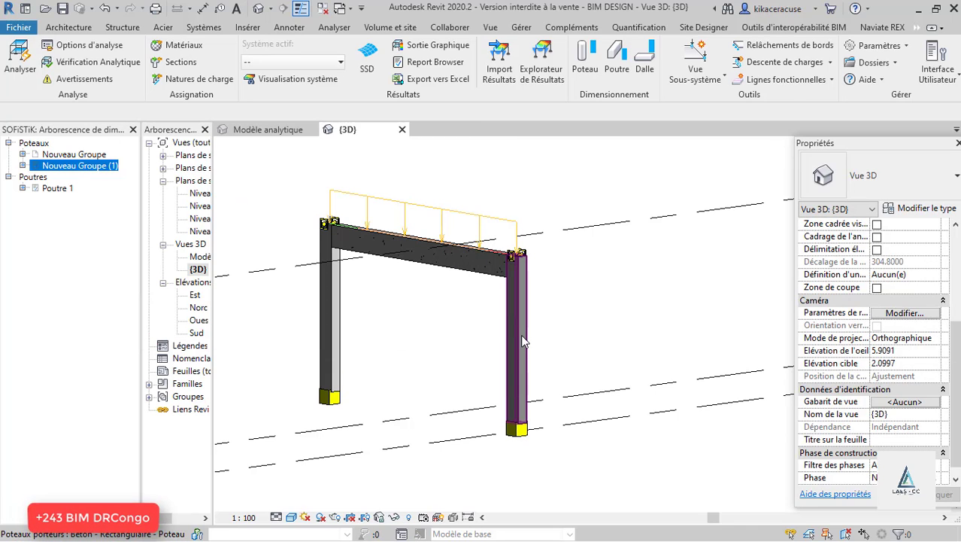
Compare the SOFiSTiK design results stored in the structural analysis properties of the right and left columns.
{"action": "left_click", "coordinate": [521, 334]}
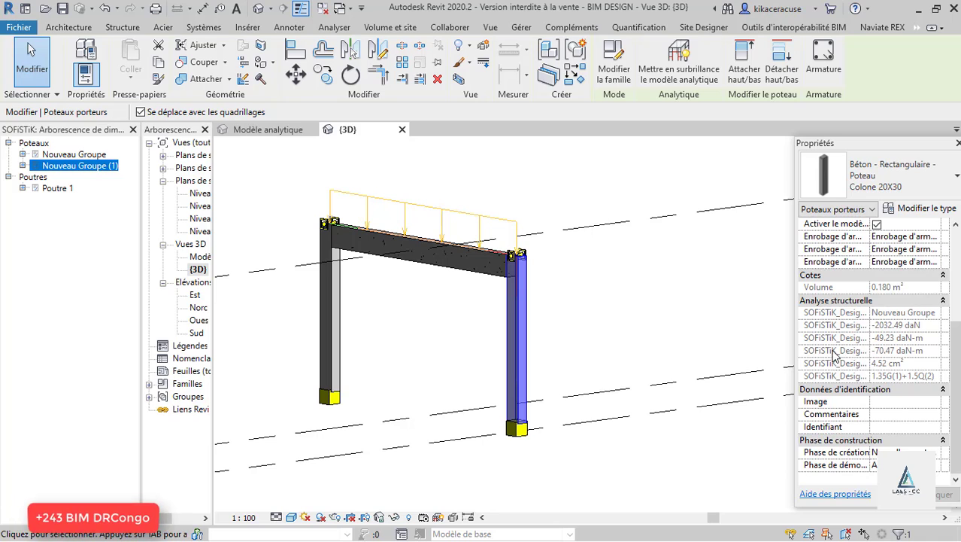
{"action": "left_click", "coordinate": [641, 305]}
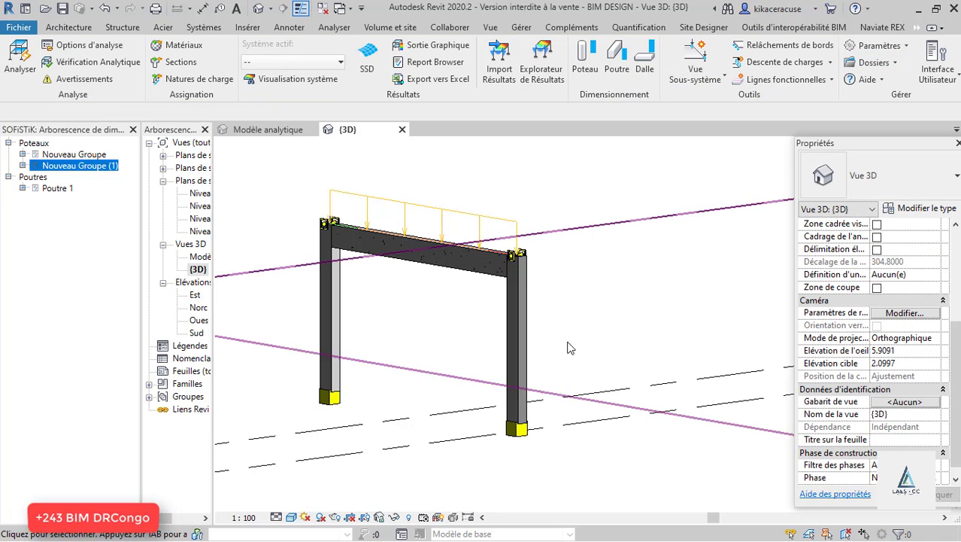
{"action": "left_click", "coordinate": [333, 326]}
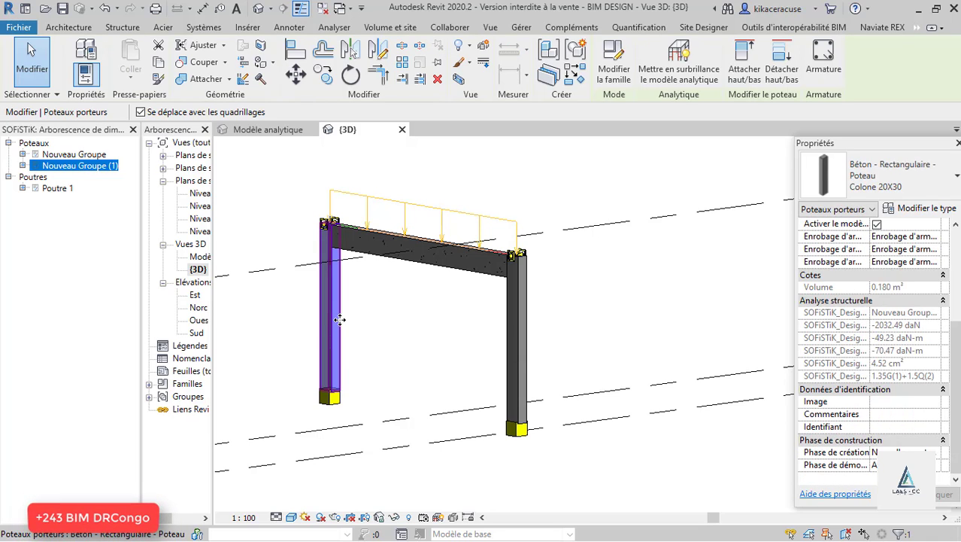
With both columns selected, open the SOFiSTiK reinforcement creation and review its selection, general parameters and longitudinal settings.
{"action": "left_click", "coordinate": [525, 339], "text": "ctrl"}
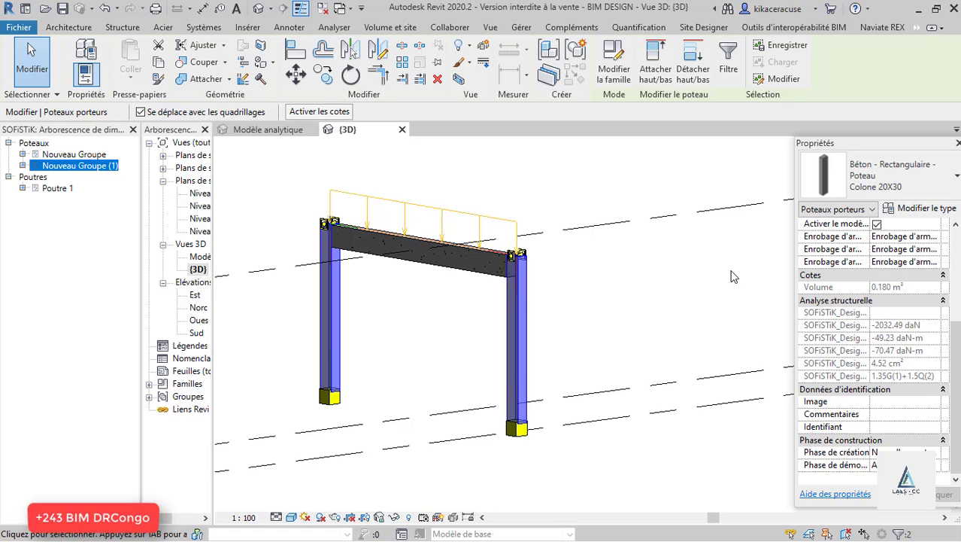
{"action": "left_click", "coordinate": [917, 27]}
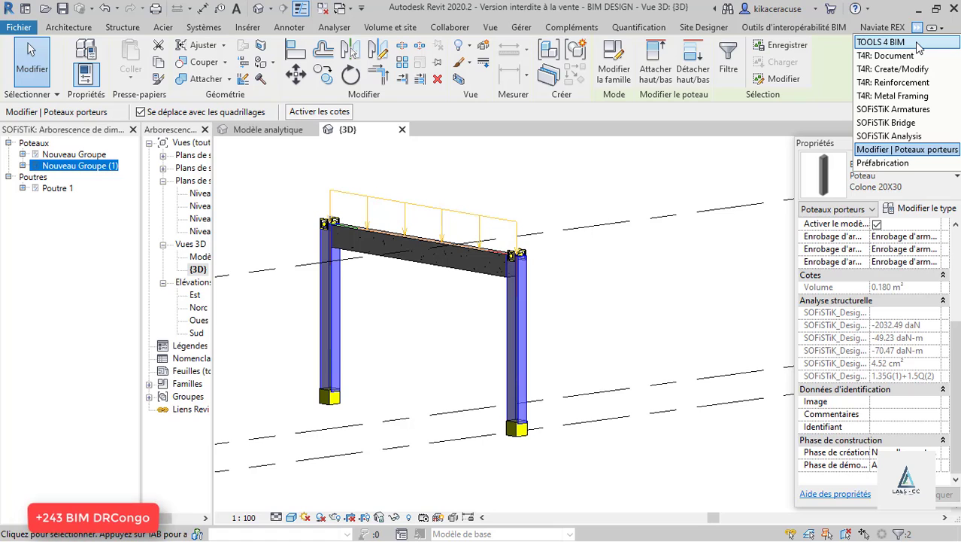
{"action": "left_click", "coordinate": [928, 114]}
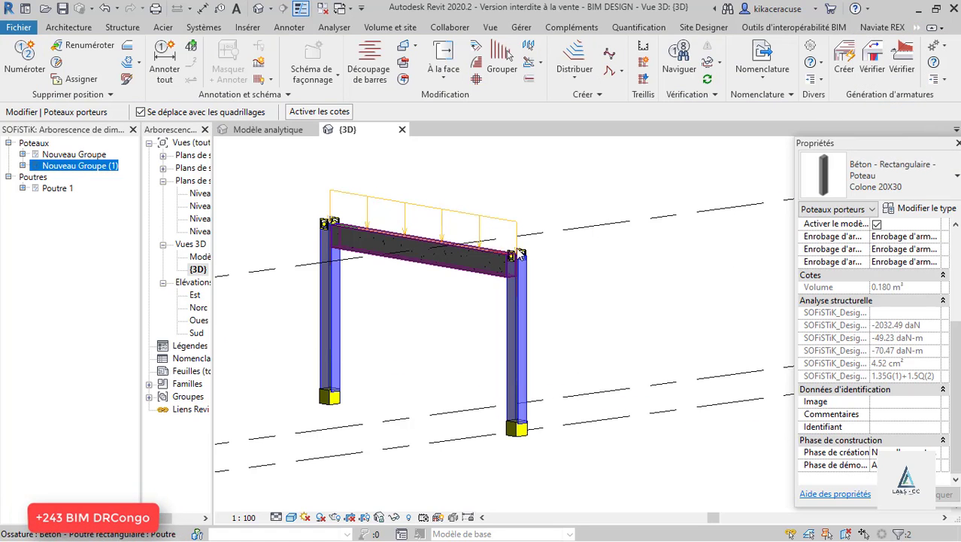
{"action": "left_click", "coordinate": [845, 59]}
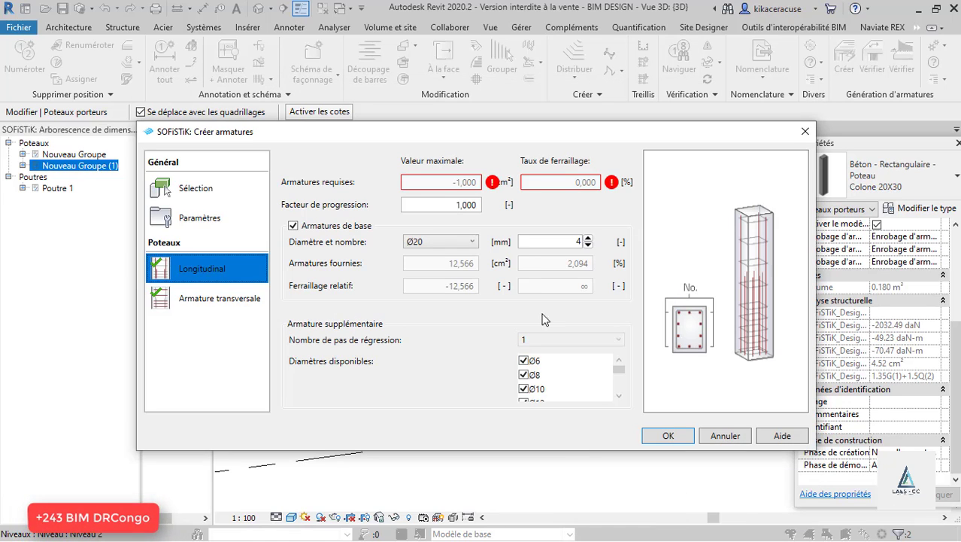
{"action": "left_click", "coordinate": [195, 189]}
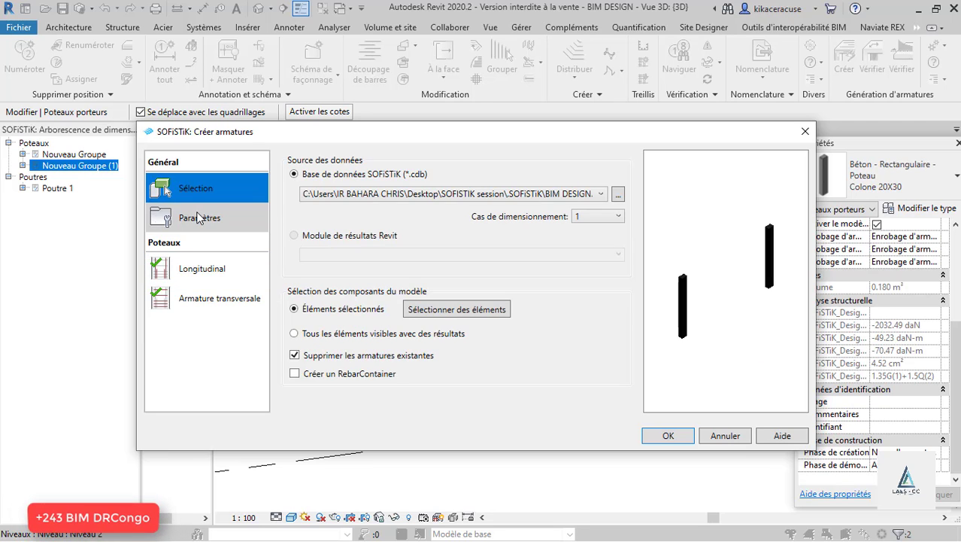
{"action": "left_click", "coordinate": [199, 217]}
{"action": "left_click", "coordinate": [194, 270]}
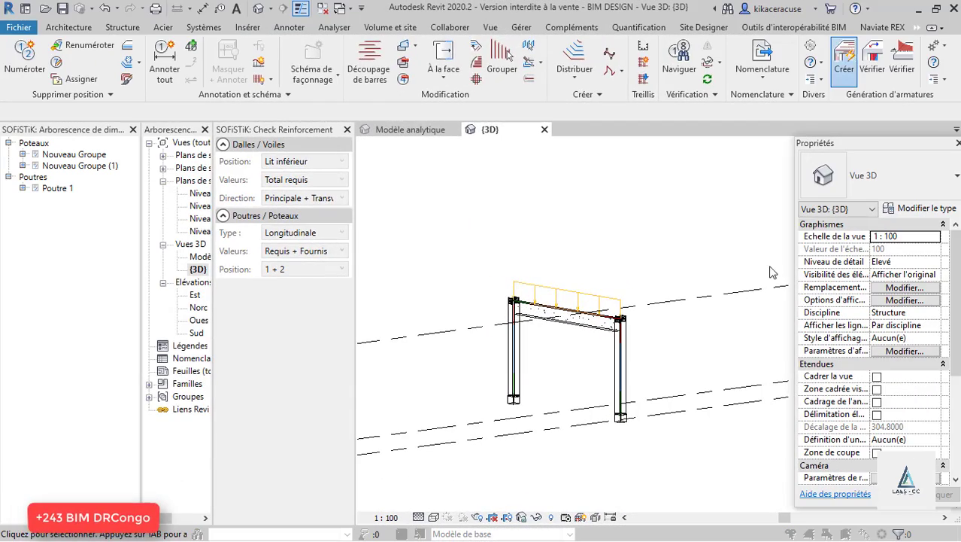
Restart the SOFiSTiK reinforcement creation, turn off deletion of existing reinforcement, and pick both columns as the elements.
{"action": "left_click", "coordinate": [844, 61]}
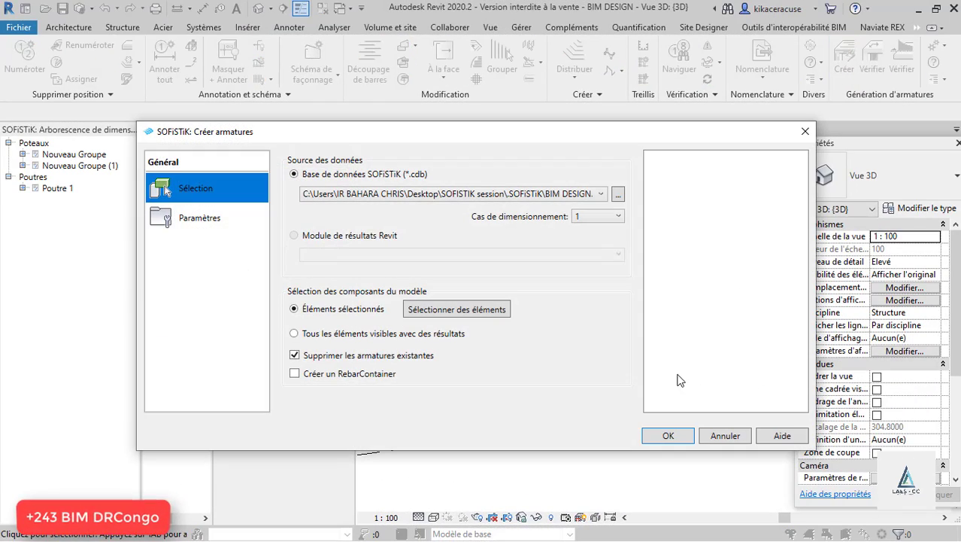
{"action": "left_click", "coordinate": [473, 309]}
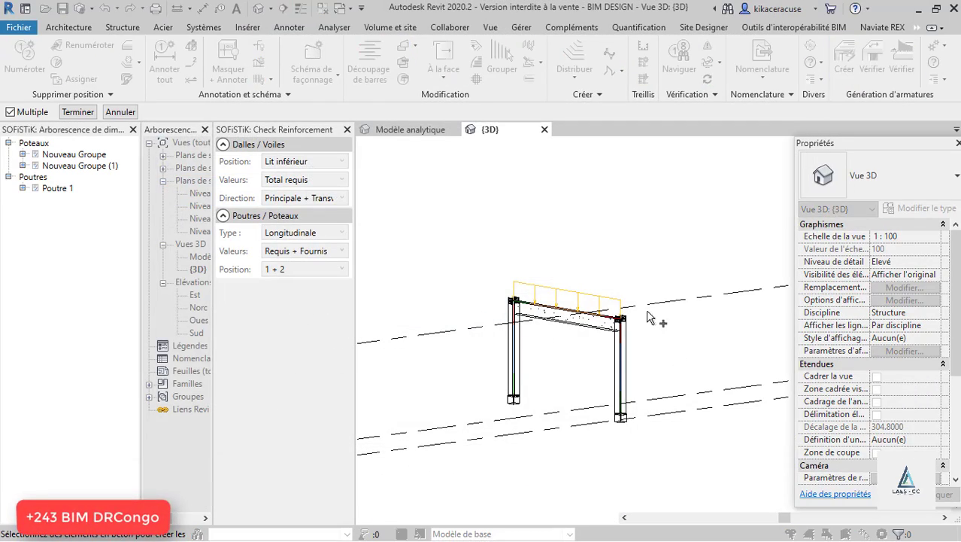
{"action": "key", "text": "Return"}
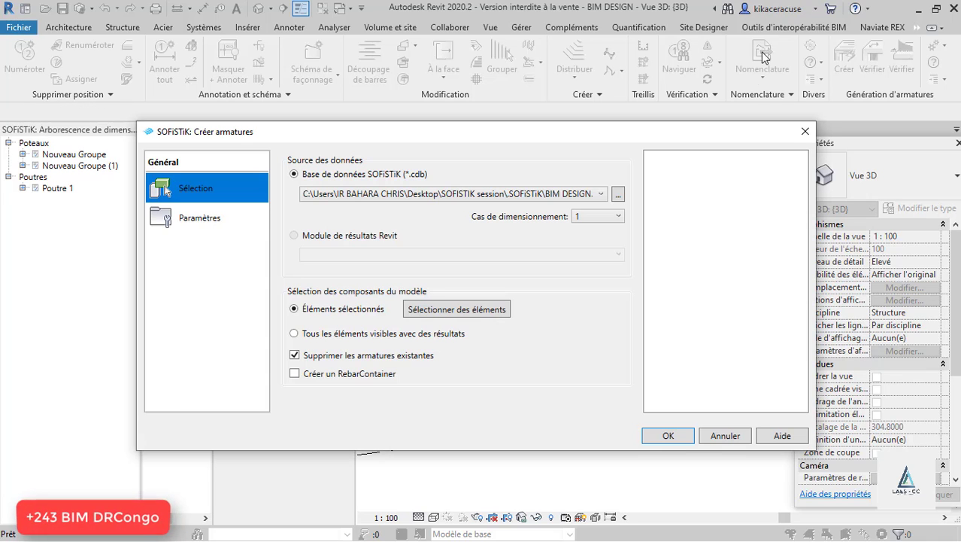
{"action": "left_click", "coordinate": [322, 356]}
{"action": "left_click", "coordinate": [459, 309]}
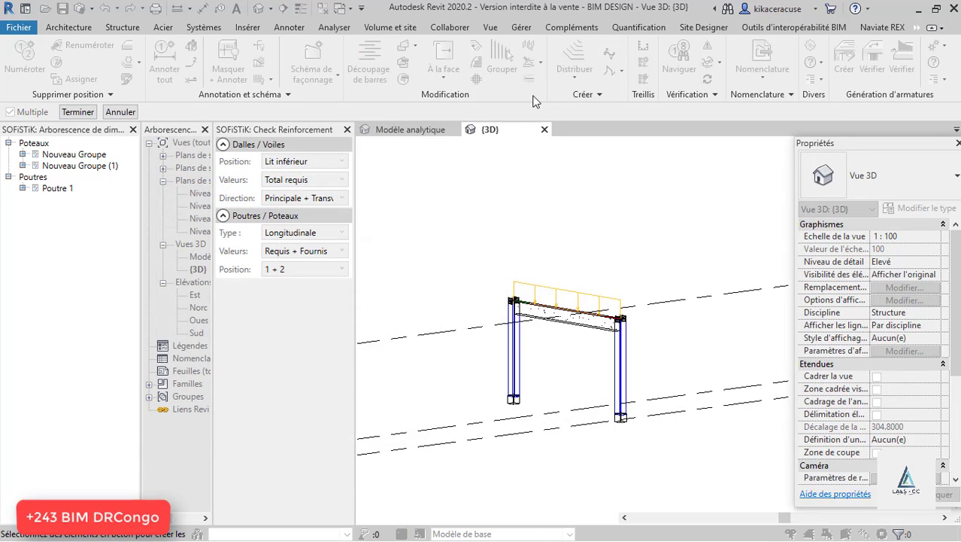
{"action": "left_click", "coordinate": [83, 113]}
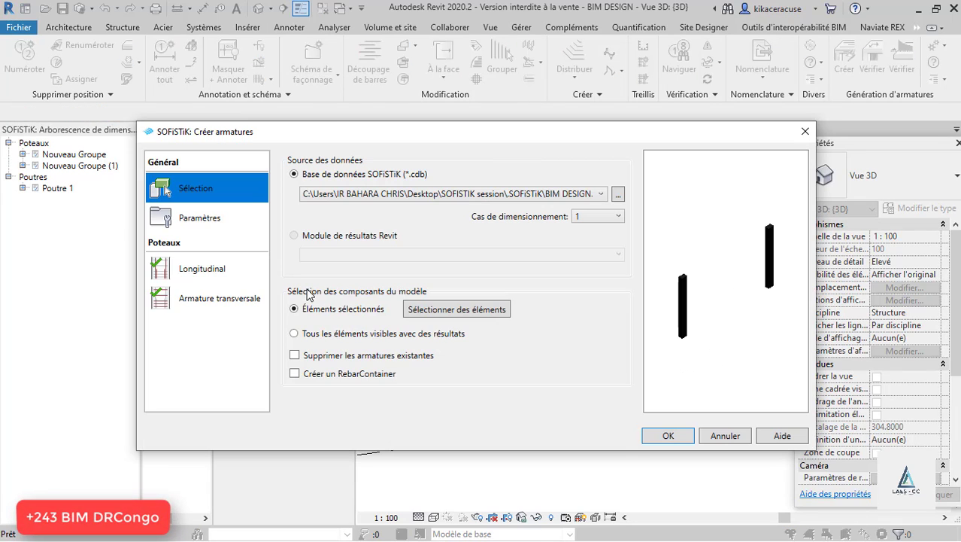
Check the longitudinal bars, set the base transverse reinforcement spacing to 150 mm, and generate the reinforcement in both columns.
{"action": "left_click", "coordinate": [163, 277]}
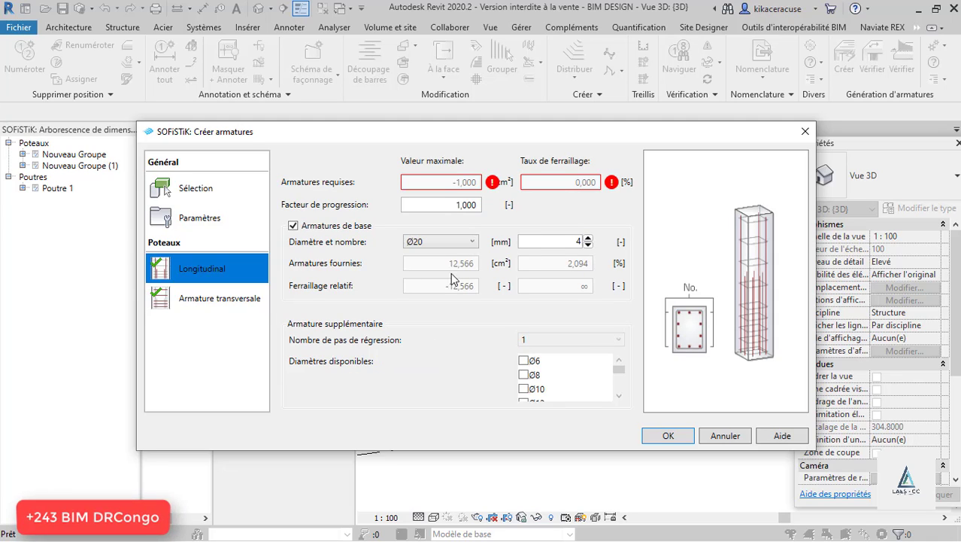
{"action": "left_click", "coordinate": [208, 302]}
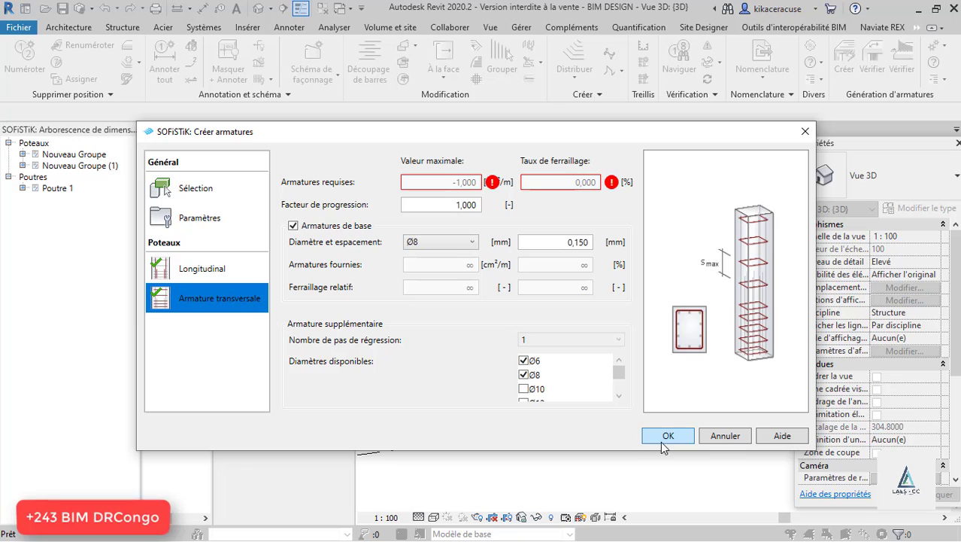
{"action": "left_click_drag", "start_coordinate": [560, 241], "coordinate": [621, 243]}
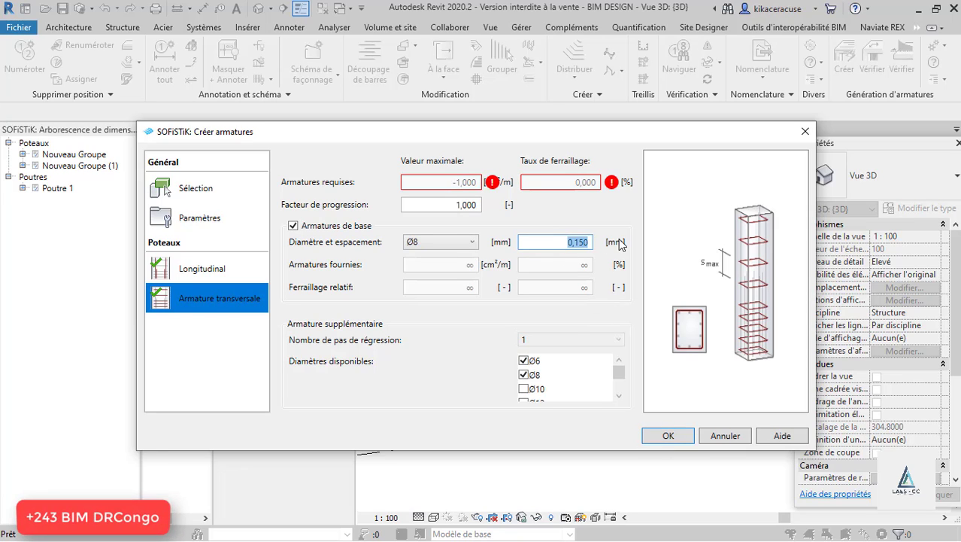
{"action": "type", "text": "150"}
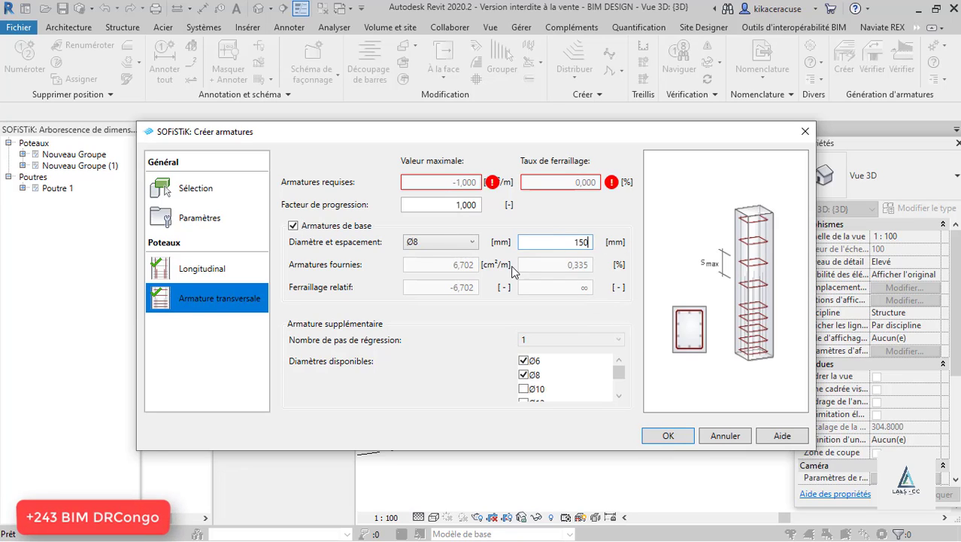
{"action": "left_click", "coordinate": [439, 205]}
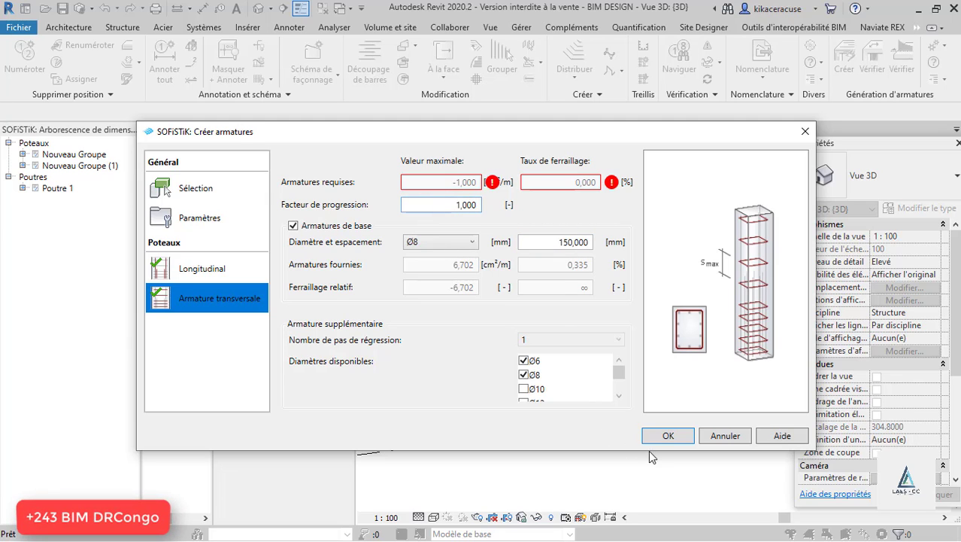
{"action": "left_click", "coordinate": [675, 436]}
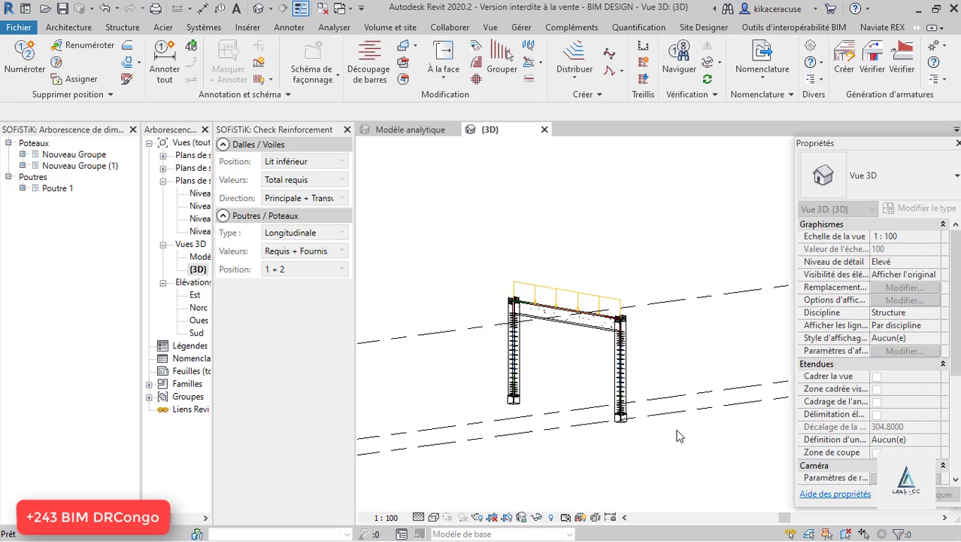
Apply solid visibility to the reinforcement in the active view only, and inspect the generated bars in both columns.
{"action": "scroll", "coordinate": [626, 362], "scroll_direction": "up", "scroll_amount": 10}
{"action": "scroll", "coordinate": [626, 362], "scroll_direction": "down", "scroll_amount": 10}
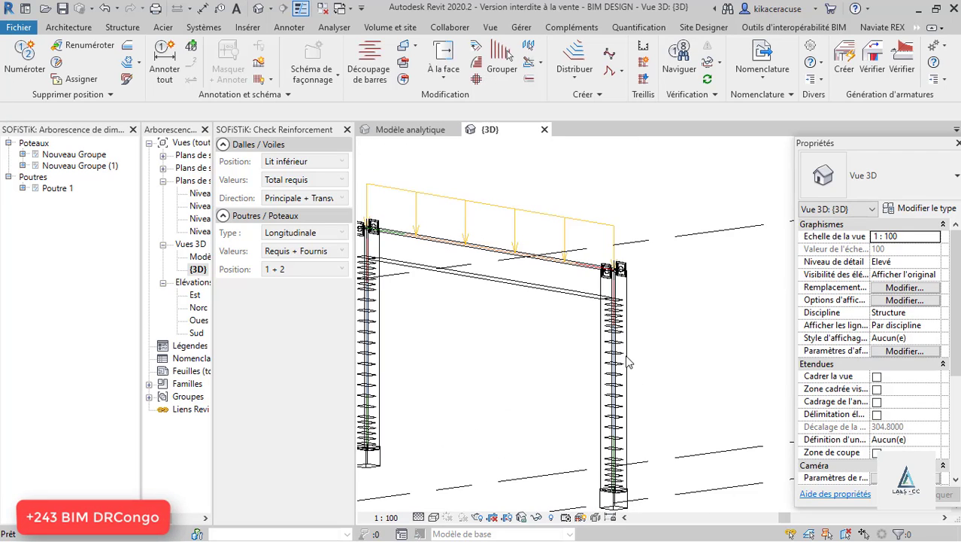
{"action": "left_click", "coordinate": [530, 81]}
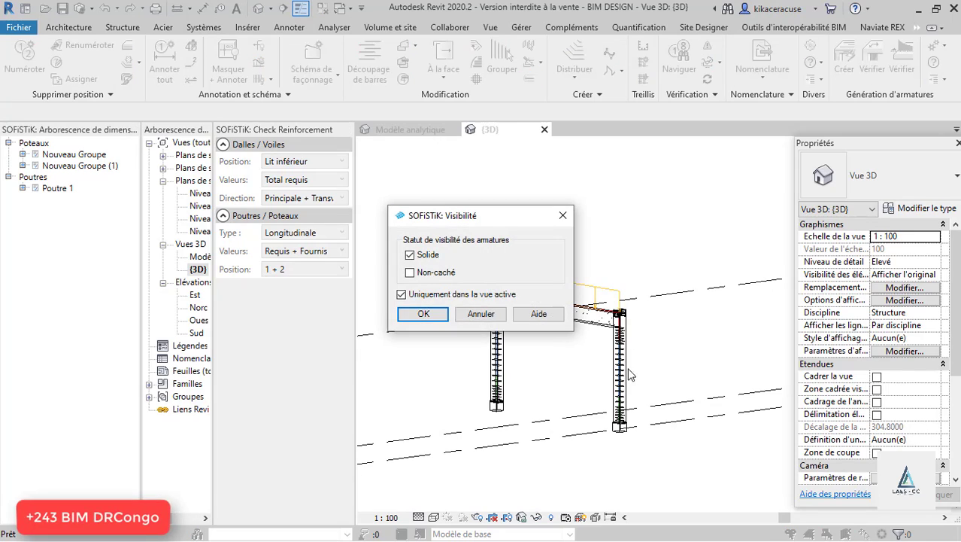
{"action": "left_click", "coordinate": [423, 312]}
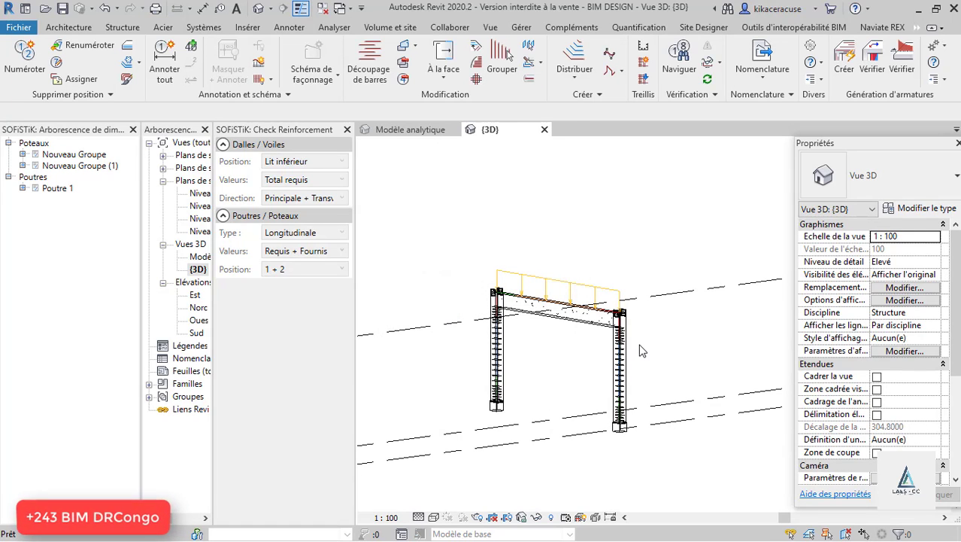
{"action": "scroll", "coordinate": [500, 295], "scroll_direction": "up", "scroll_amount": 6}
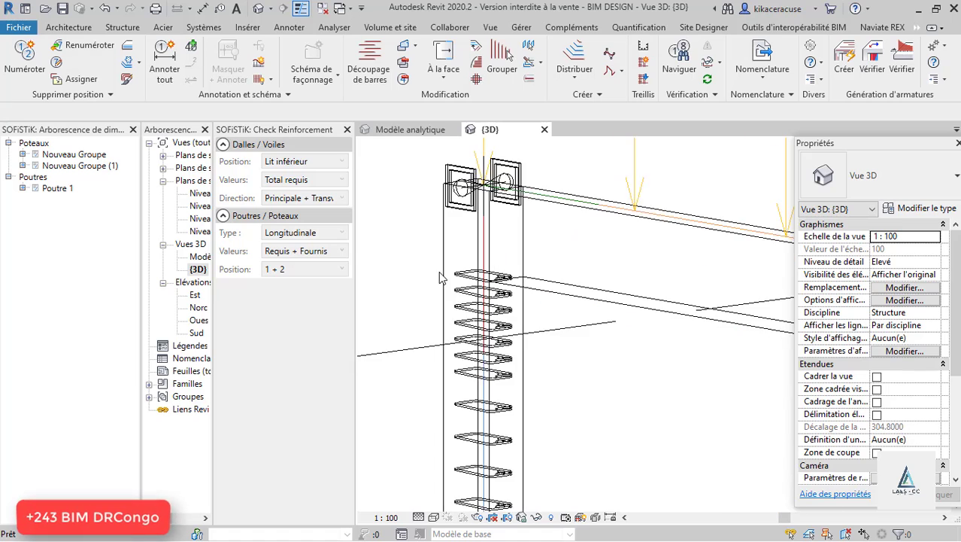
{"action": "scroll", "coordinate": [440, 273], "scroll_direction": "down", "scroll_amount": 4}
{"action": "scroll", "coordinate": [659, 471], "scroll_direction": "up", "scroll_amount": 5}
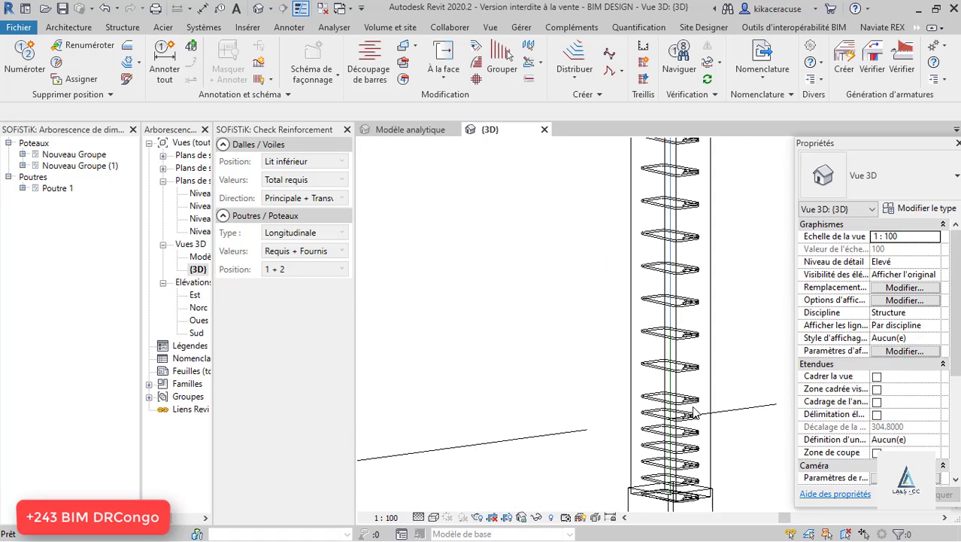
{"action": "left_click", "coordinate": [530, 82]}
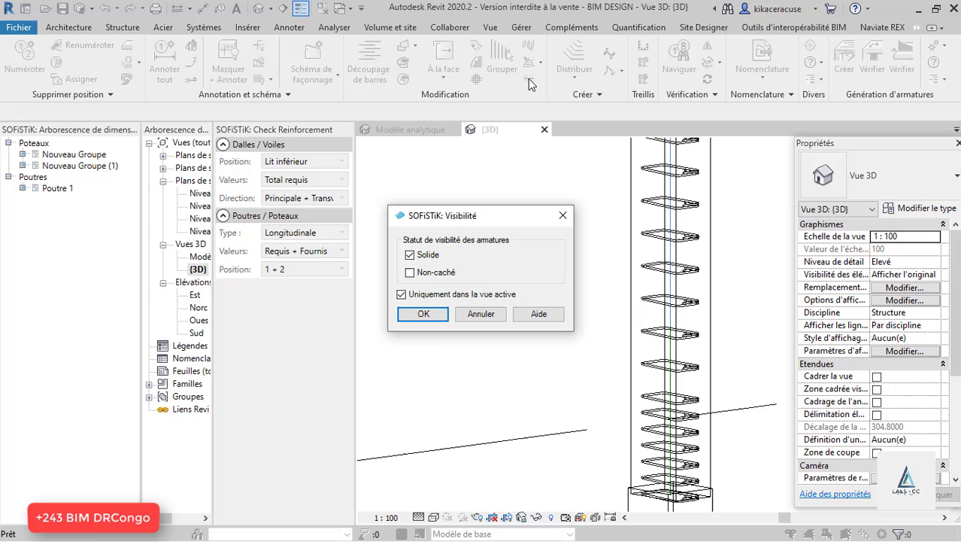
{"action": "left_click", "coordinate": [423, 313]}
{"action": "scroll", "coordinate": [670, 357], "scroll_direction": "down", "scroll_amount": 1}
{"action": "scroll", "coordinate": [669, 352], "scroll_direction": "down", "scroll_amount": 3}
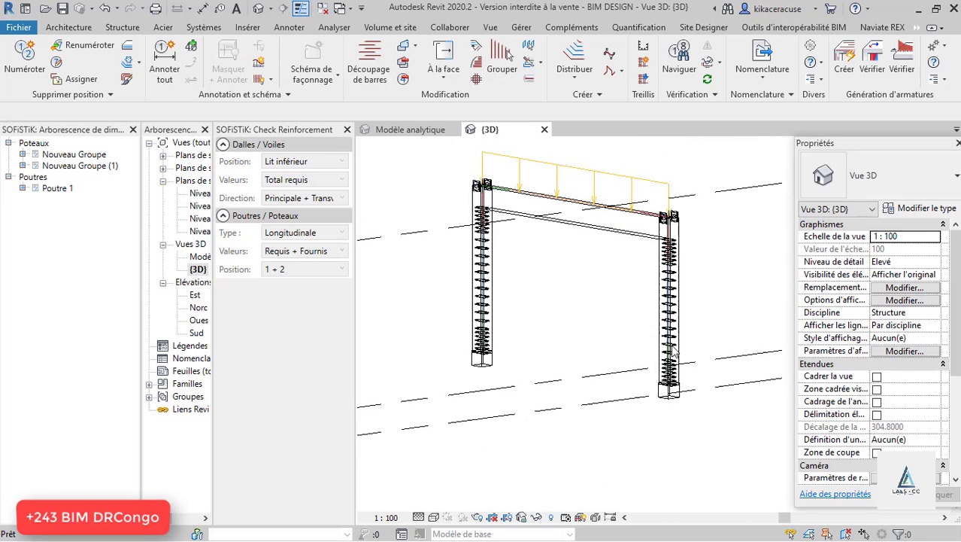
Set the {3D} view scale to 1:20 to shrink the reinforcement check labels beside the columns, and examine a column base.
{"action": "scroll", "coordinate": [672, 350], "scroll_direction": "up", "scroll_amount": 2}
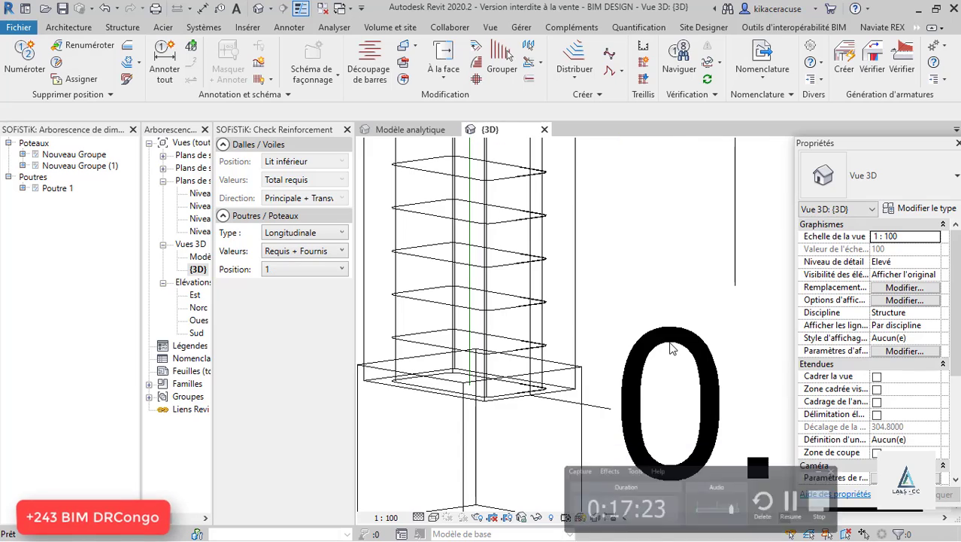
{"action": "scroll", "coordinate": [566, 337], "scroll_direction": "down", "scroll_amount": 4}
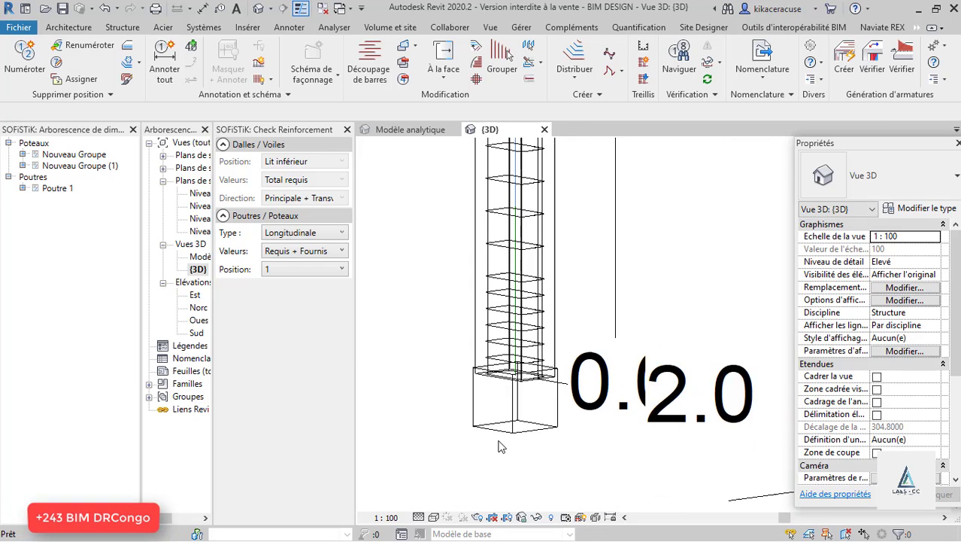
{"action": "left_click", "coordinate": [385, 518]}
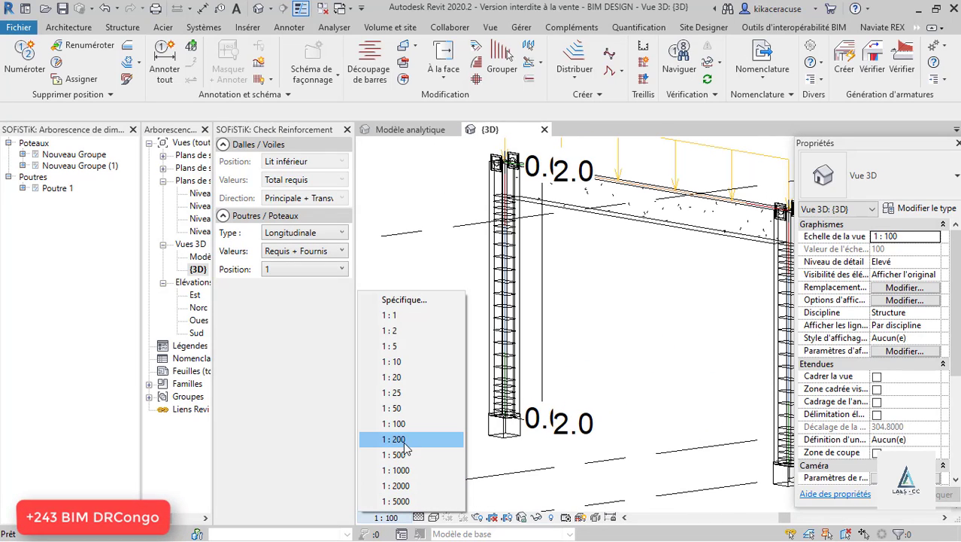
{"action": "left_click", "coordinate": [406, 377]}
{"action": "scroll", "coordinate": [498, 416], "scroll_direction": "up", "scroll_amount": 4}
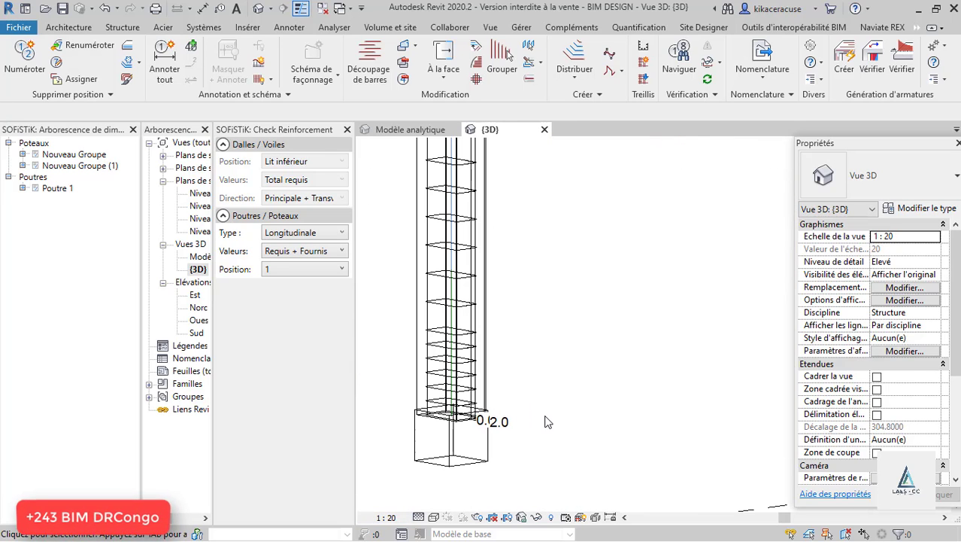
Reapply solid reinforcement visibility in the active view only, and examine the column bars at the top and base.
{"action": "scroll", "coordinate": [498, 416], "scroll_direction": "down", "scroll_amount": 4}
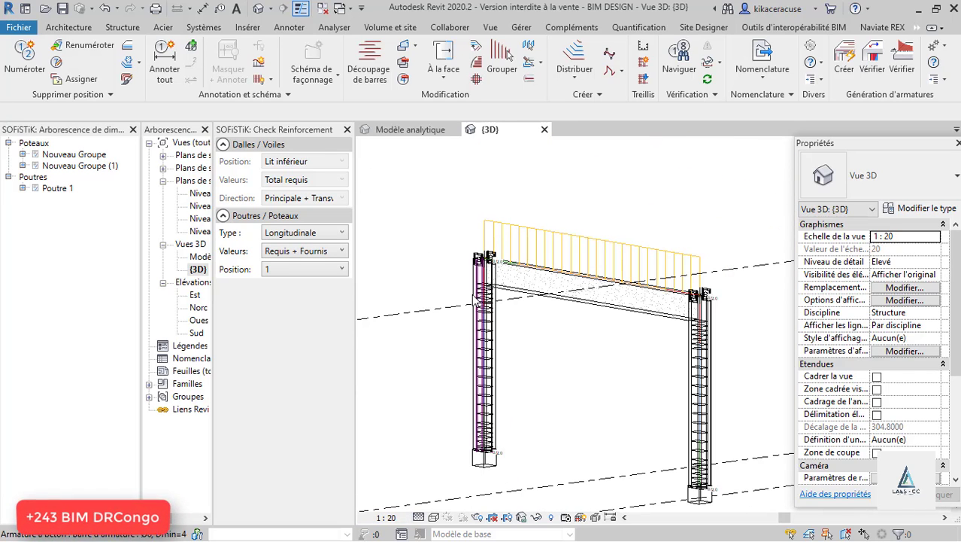
{"action": "scroll", "coordinate": [519, 290], "scroll_direction": "up", "scroll_amount": 4}
{"action": "scroll", "coordinate": [519, 290], "scroll_direction": "up", "scroll_amount": 2}
{"action": "scroll", "coordinate": [475, 294], "scroll_direction": "down", "scroll_amount": 4}
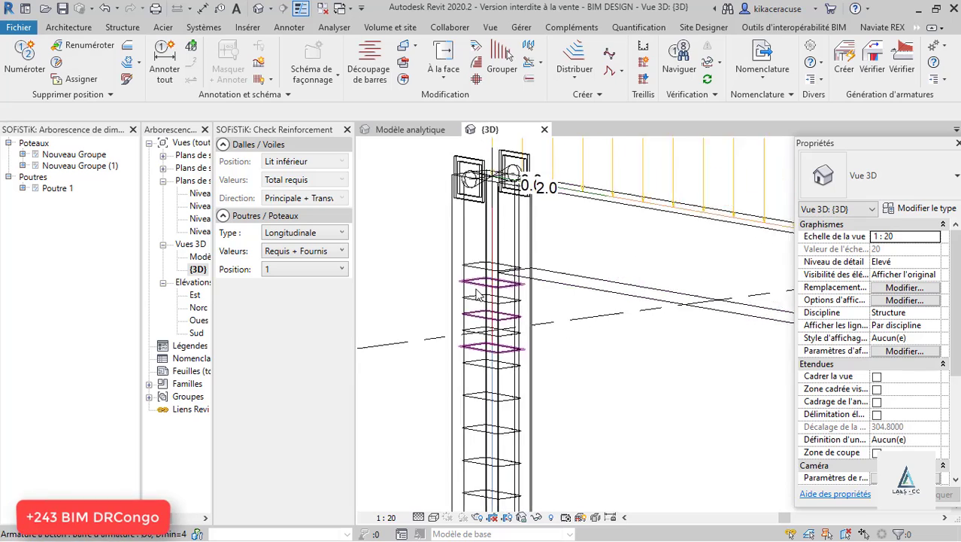
{"action": "left_click", "coordinate": [529, 83]}
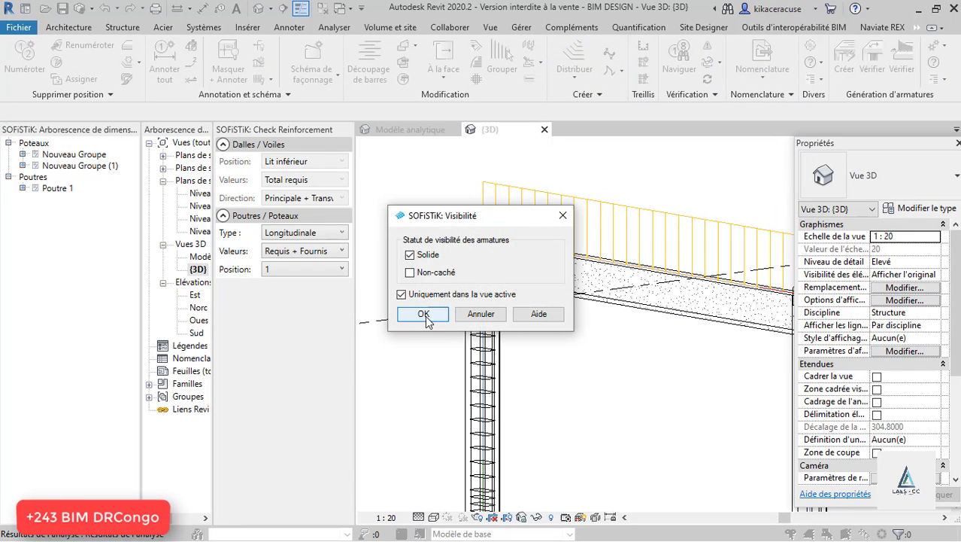
{"action": "left_click", "coordinate": [425, 315]}
{"action": "scroll", "coordinate": [452, 316], "scroll_direction": "down", "scroll_amount": 4}
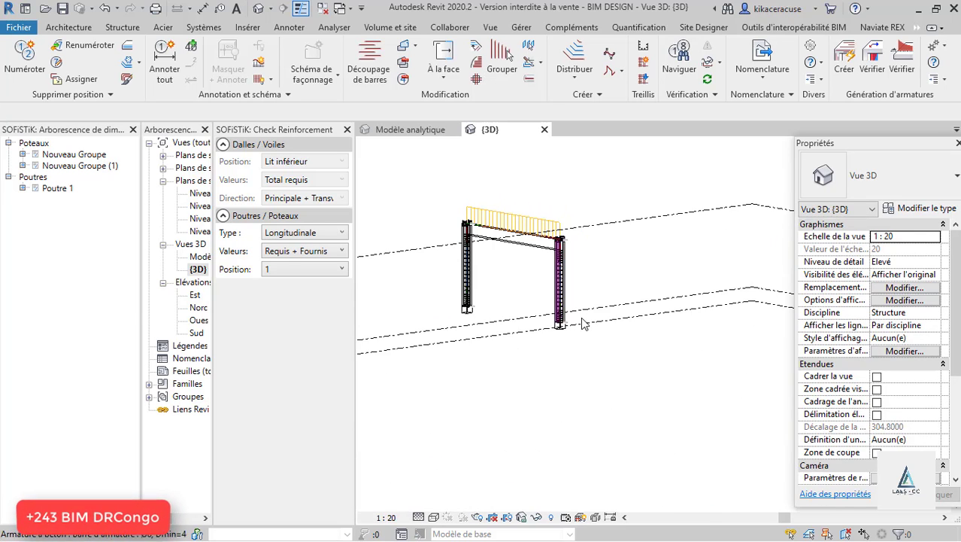
{"action": "scroll", "coordinate": [527, 324], "scroll_direction": "up", "scroll_amount": 5}
{"action": "scroll", "coordinate": [524, 325], "scroll_direction": "up", "scroll_amount": 5}
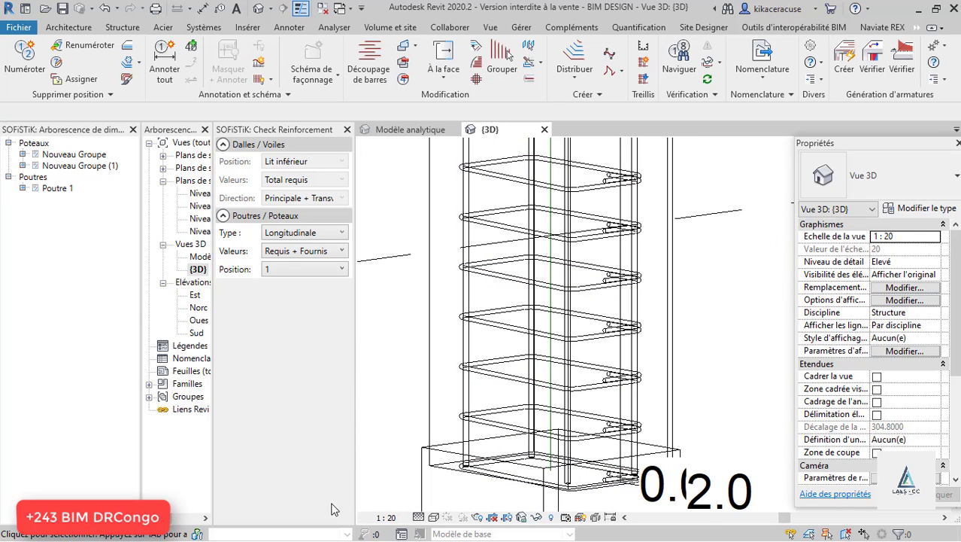
Try the Ombré visual style in the {3D} view at the Elevé detail level, and return to Image filaire.
{"action": "left_click", "coordinate": [419, 516]}
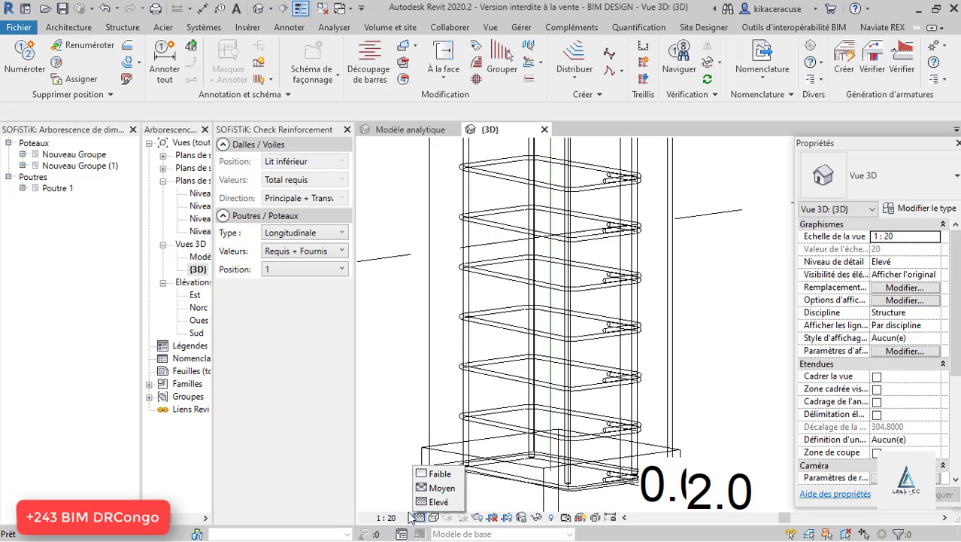
{"action": "left_click", "coordinate": [436, 502]}
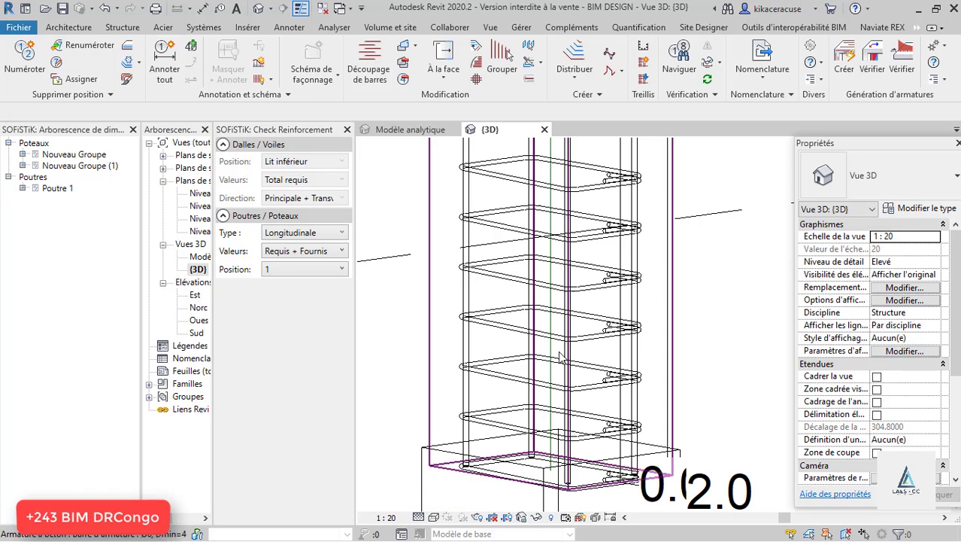
{"action": "left_click", "coordinate": [433, 517]}
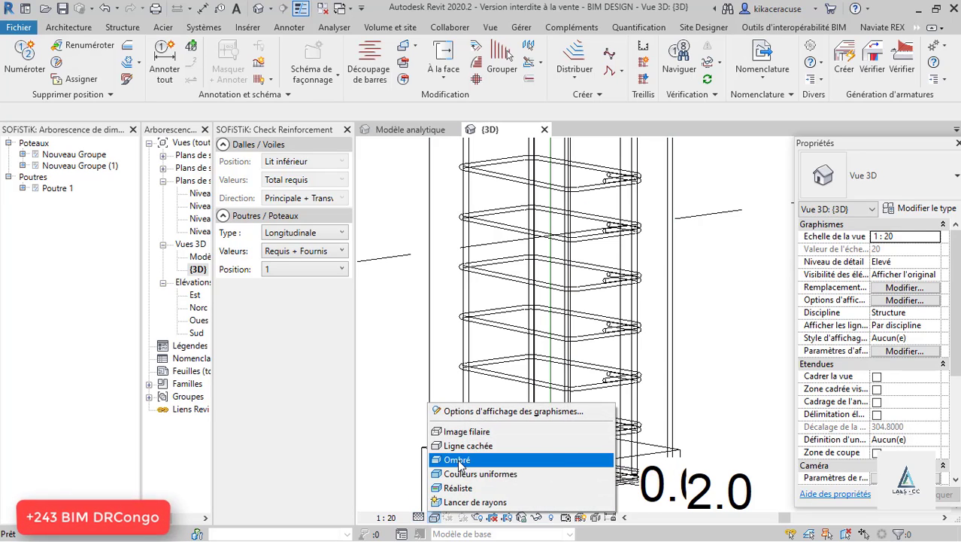
{"action": "left_click", "coordinate": [460, 457]}
{"action": "scroll", "coordinate": [581, 448], "scroll_direction": "down", "scroll_amount": 6}
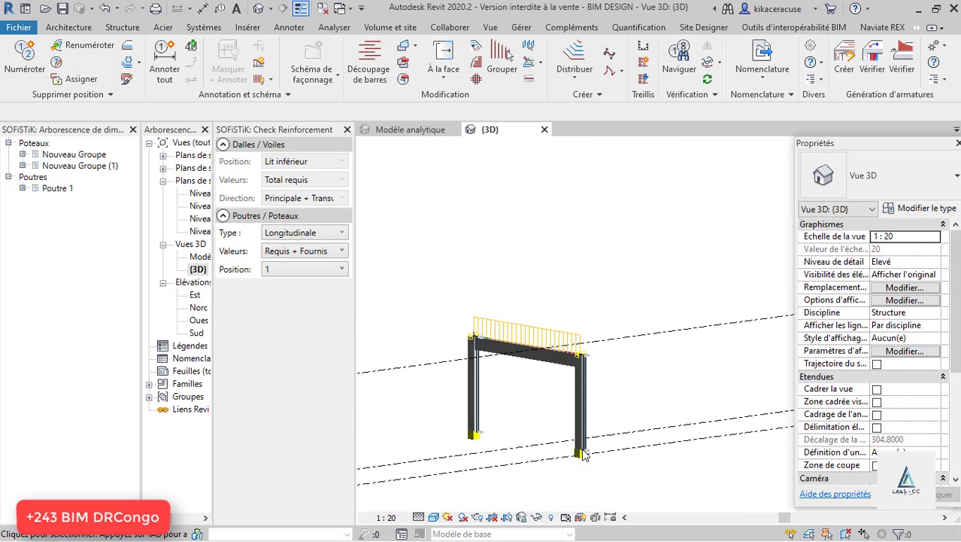
{"action": "left_click", "coordinate": [434, 517]}
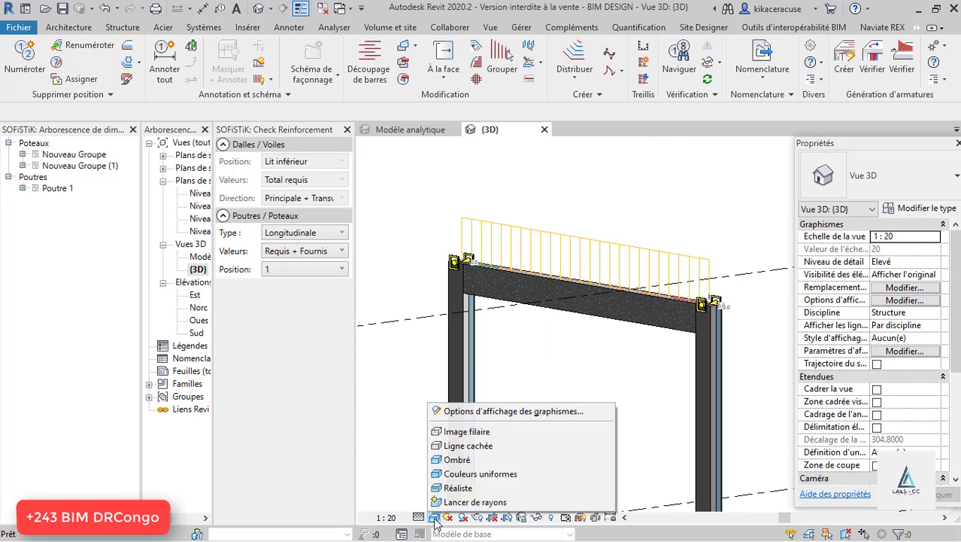
{"action": "left_click", "coordinate": [472, 432]}
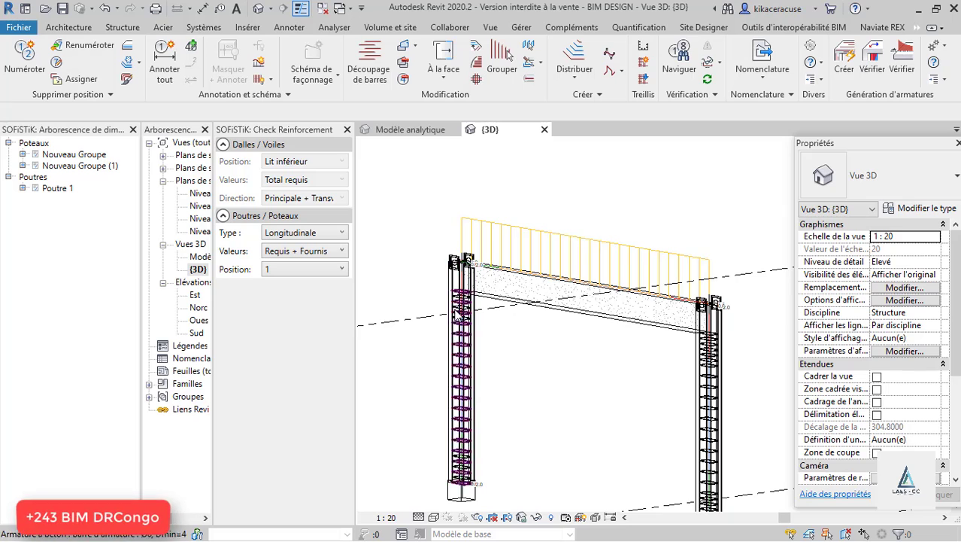
Select the left column's longitudinal bars and open their view-specific graphics override by element.
{"action": "scroll", "coordinate": [437, 288], "scroll_direction": "up", "scroll_amount": 5}
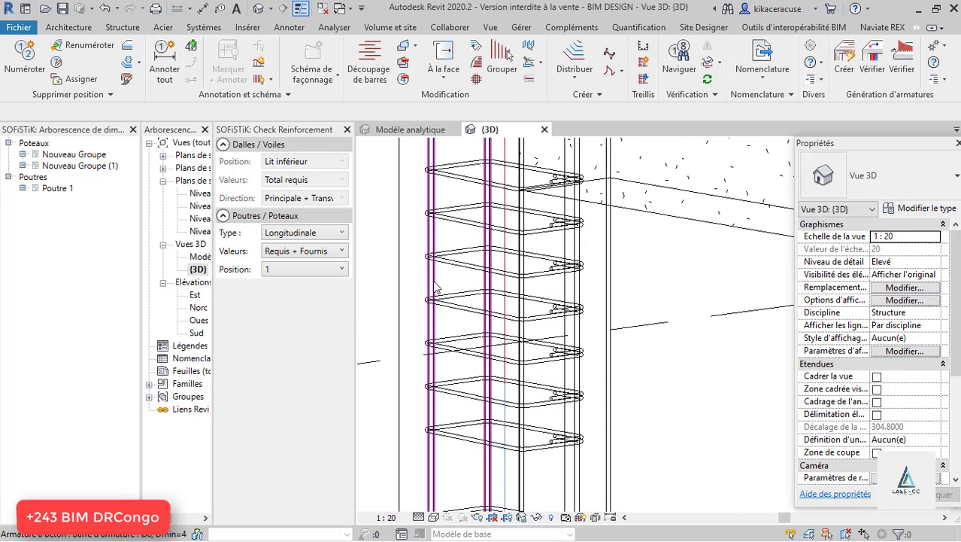
{"action": "left_click", "coordinate": [435, 288]}
{"action": "right_click", "coordinate": [434, 289]}
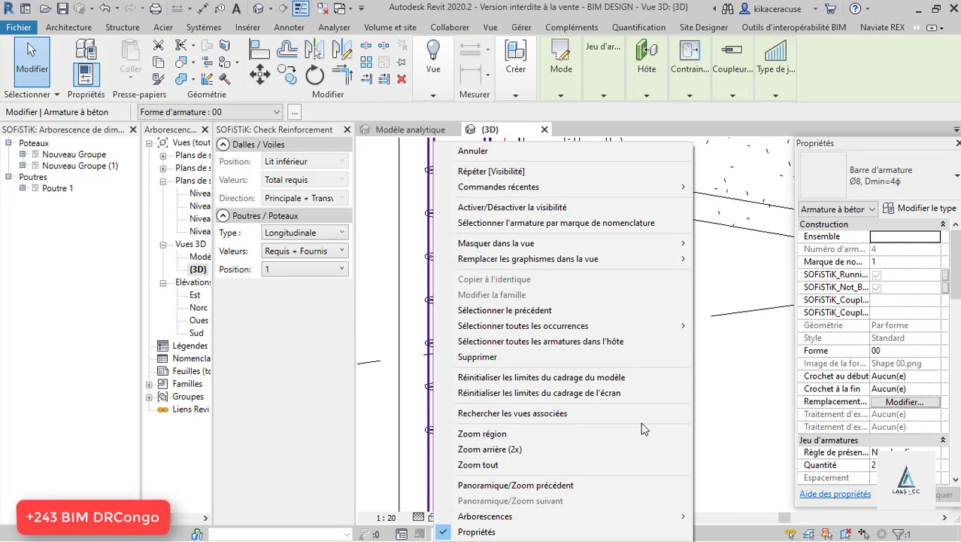
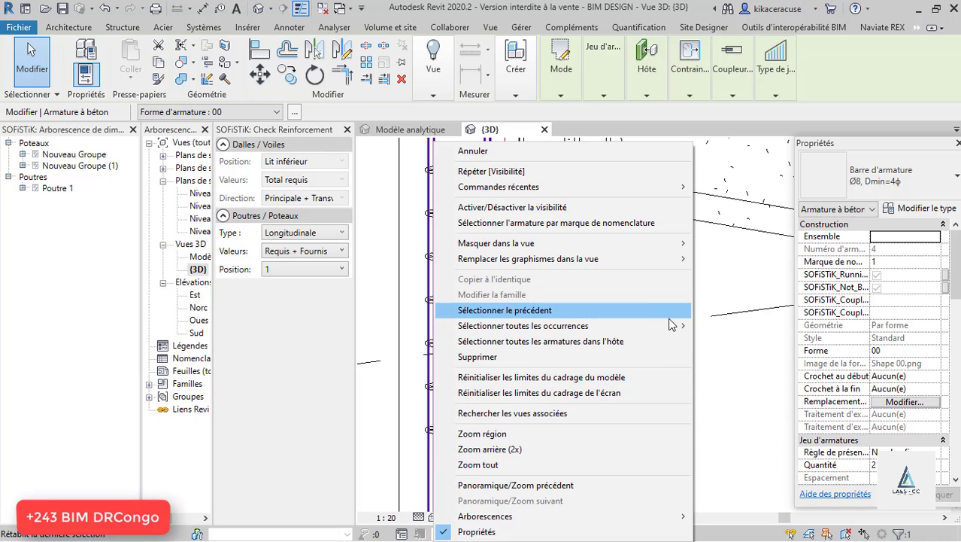
{"action": "mouse_move", "coordinate": [672, 325]}
{"action": "left_click", "coordinate": [713, 326]}
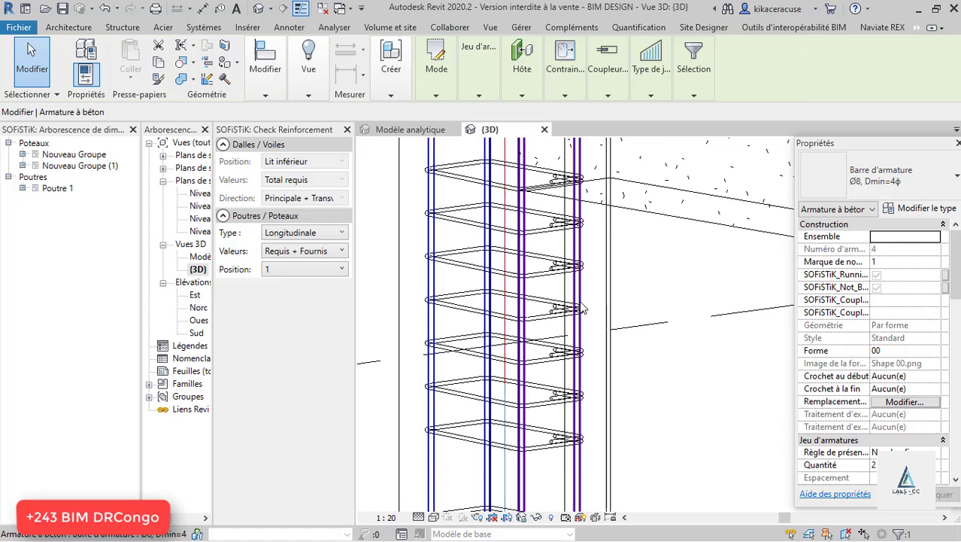
{"action": "scroll", "coordinate": [583, 306], "scroll_direction": "down", "scroll_amount": 5}
{"action": "right_click", "coordinate": [602, 358]}
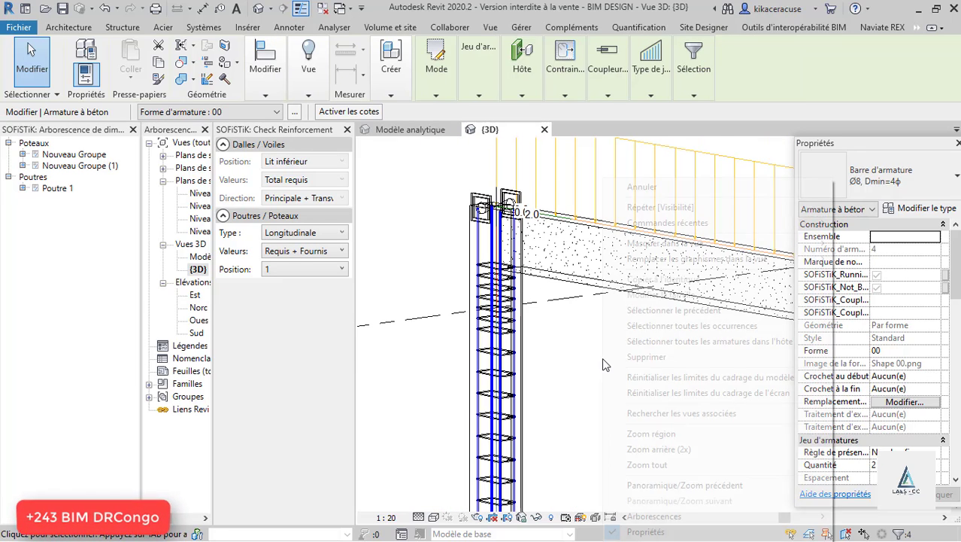
{"action": "mouse_move", "coordinate": [794, 344]}
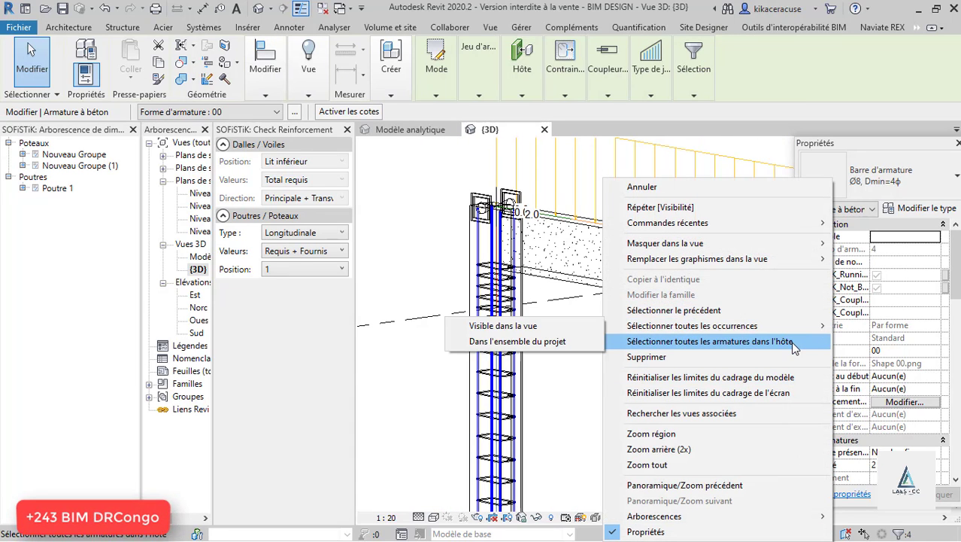
{"action": "mouse_move", "coordinate": [820, 259]}
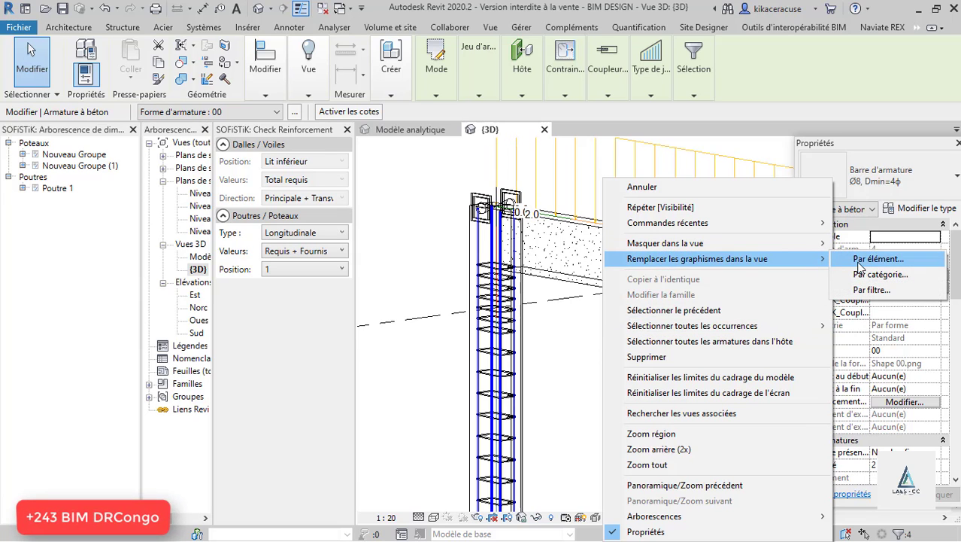
{"action": "left_click", "coordinate": [860, 265]}
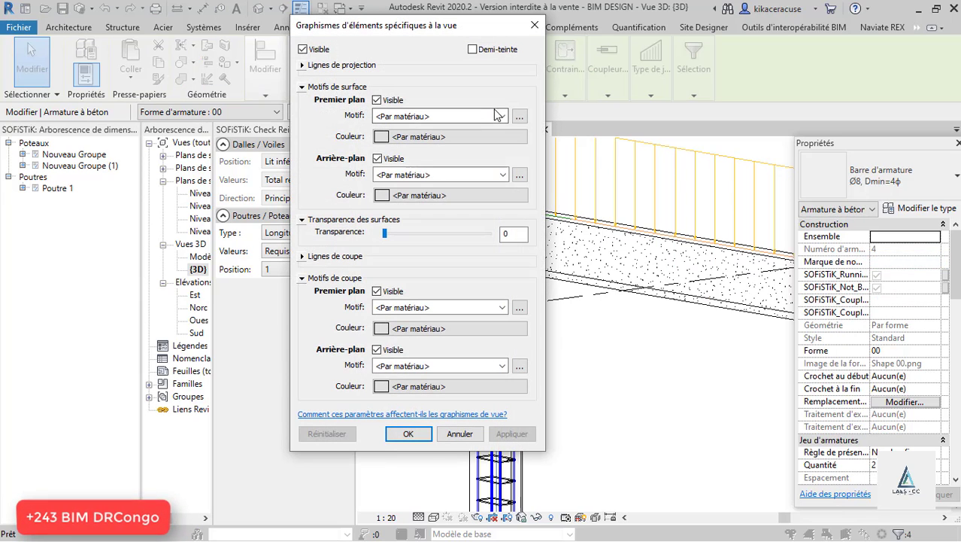
Override the longitudinal bars' foreground surface pattern with solid fill in green (Vert) and apply it.
{"action": "left_click", "coordinate": [501, 116]}
{"action": "left_click", "coordinate": [459, 140]}
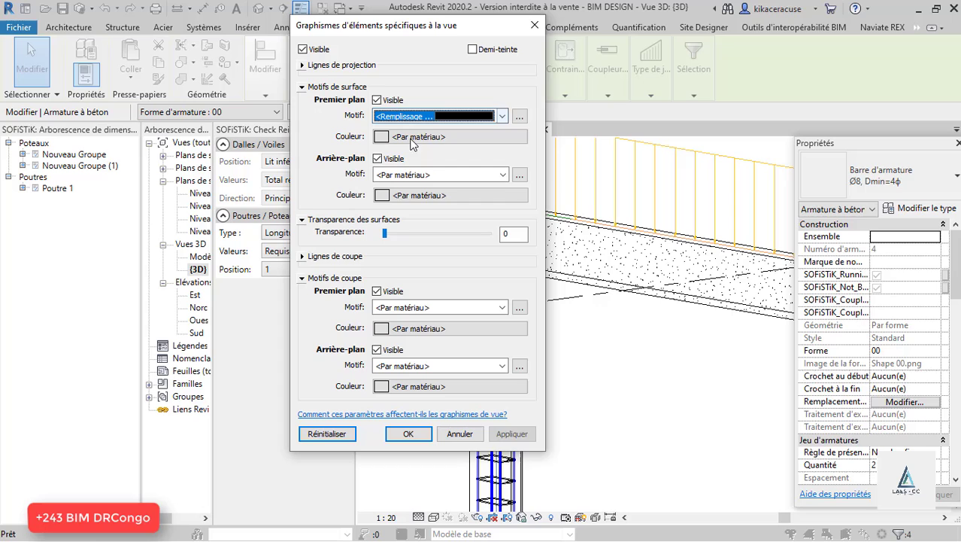
{"action": "left_click", "coordinate": [382, 137]}
{"action": "left_click", "coordinate": [307, 168]}
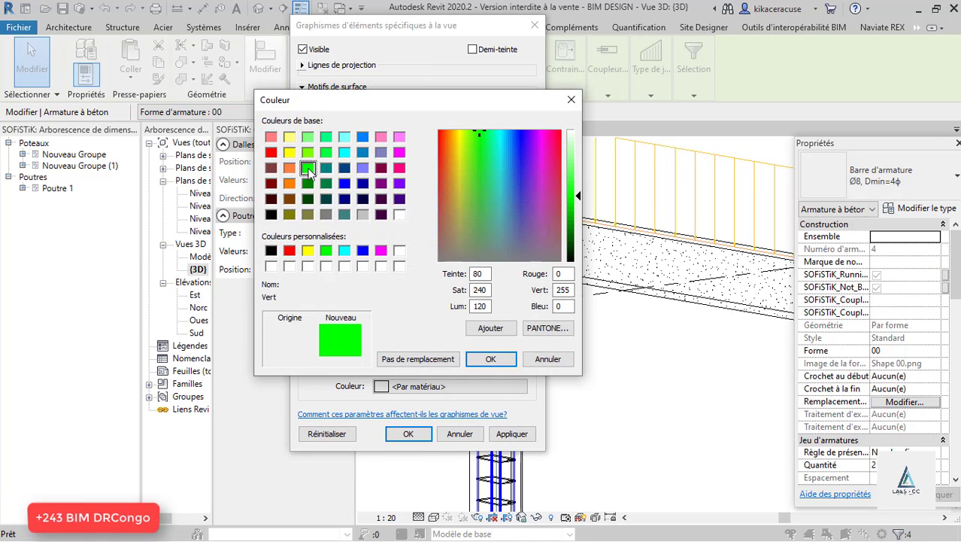
{"action": "left_click", "coordinate": [490, 359]}
{"action": "left_click", "coordinate": [511, 433]}
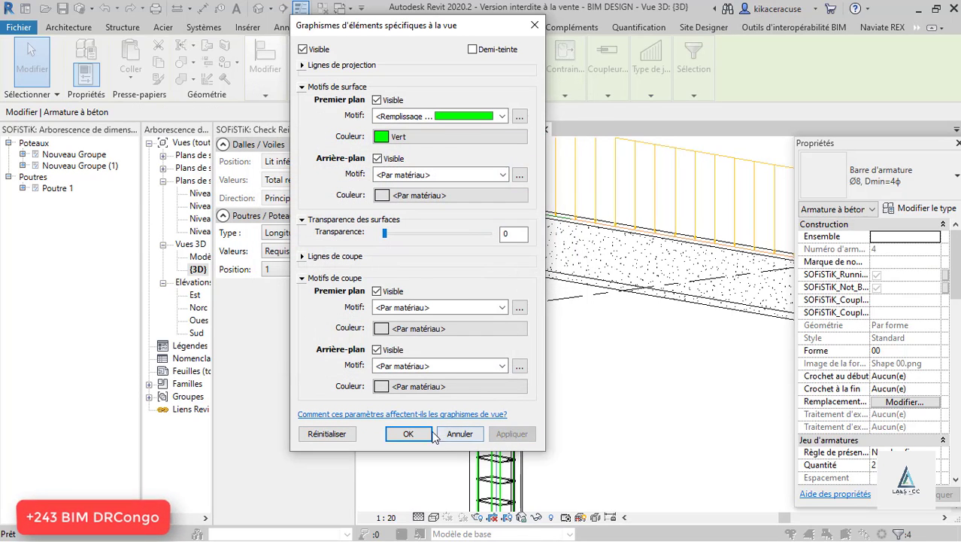
{"action": "left_click", "coordinate": [407, 434]}
{"action": "left_click", "coordinate": [521, 355]}
Show the longitudinal bars unobscured in the Modèle analytique and {3D} views, also as solid in Modèle analytique, and deselect them.
{"action": "scroll", "coordinate": [512, 354], "scroll_direction": "up", "scroll_amount": 5}
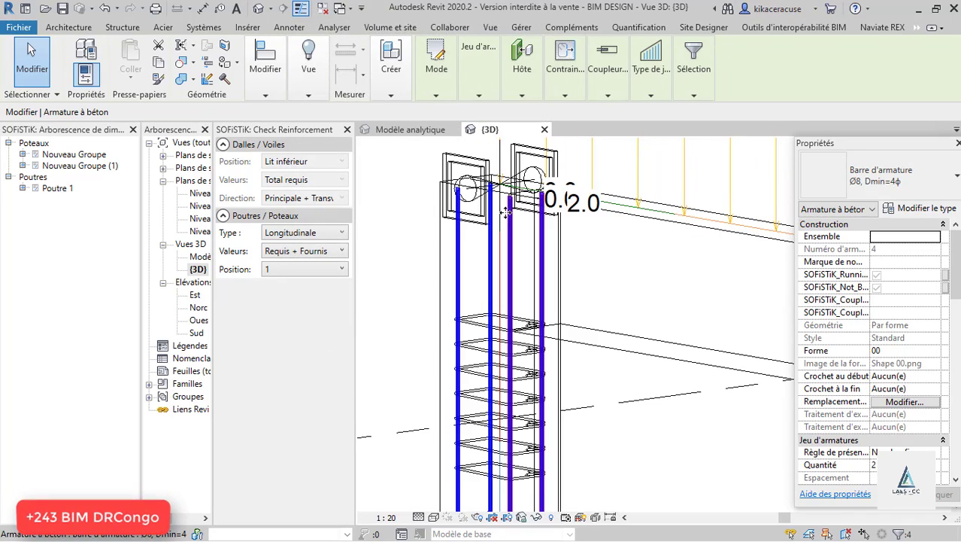
{"action": "scroll", "coordinate": [467, 349], "scroll_direction": "down", "scroll_amount": 4}
{"action": "scroll", "coordinate": [460, 370], "scroll_direction": "up", "scroll_amount": 2}
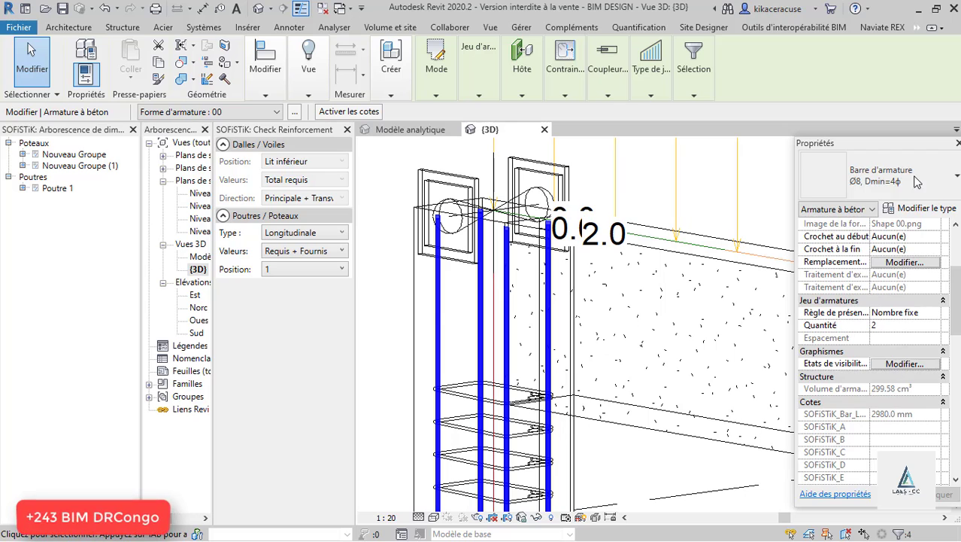
{"action": "left_click", "coordinate": [906, 364]}
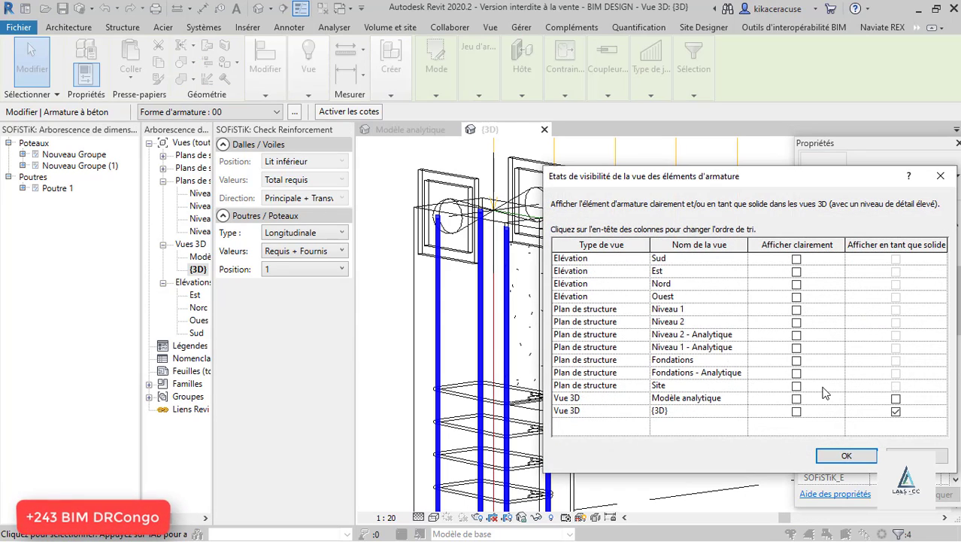
{"action": "left_click", "coordinate": [895, 400]}
{"action": "left_click", "coordinate": [798, 399]}
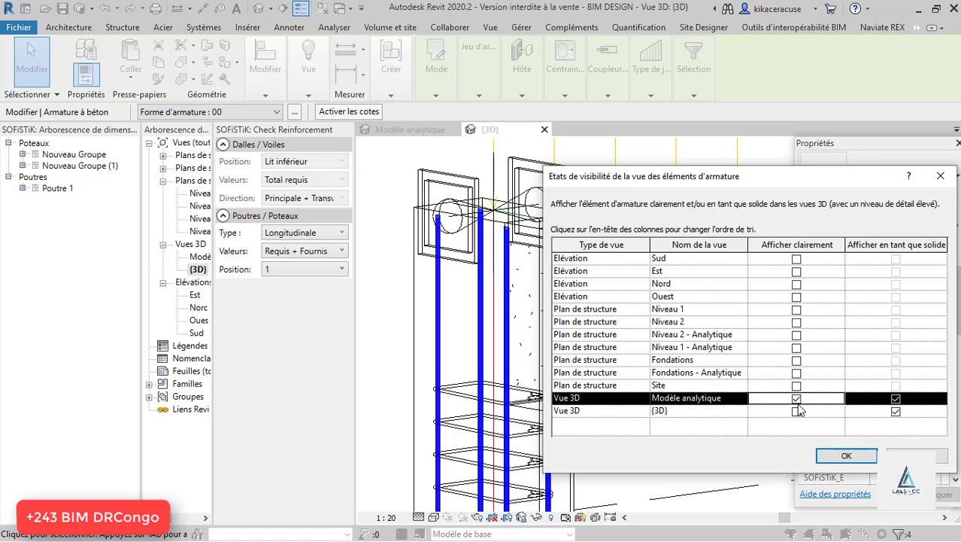
{"action": "left_click", "coordinate": [796, 412]}
{"action": "left_click", "coordinate": [847, 455]}
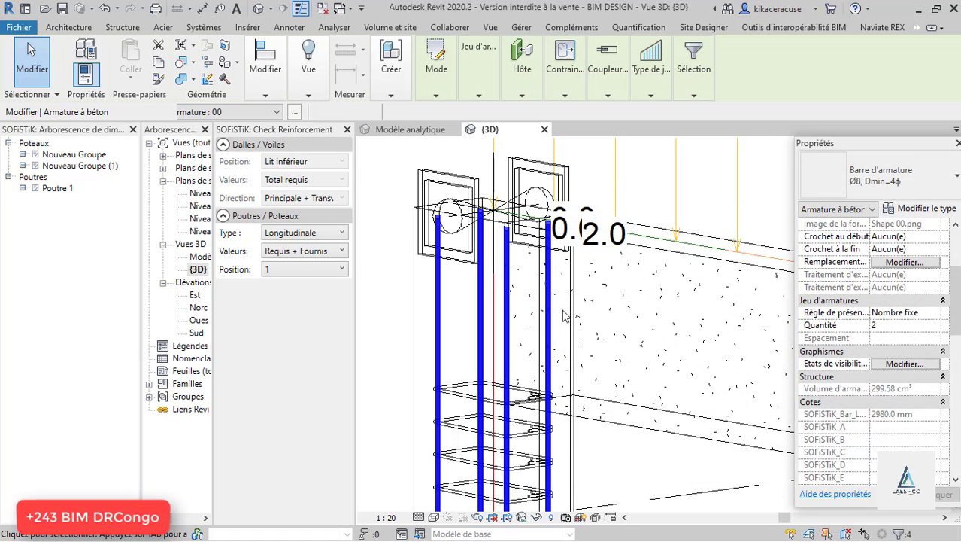
{"action": "scroll", "coordinate": [457, 358], "scroll_direction": "down", "scroll_amount": 2}
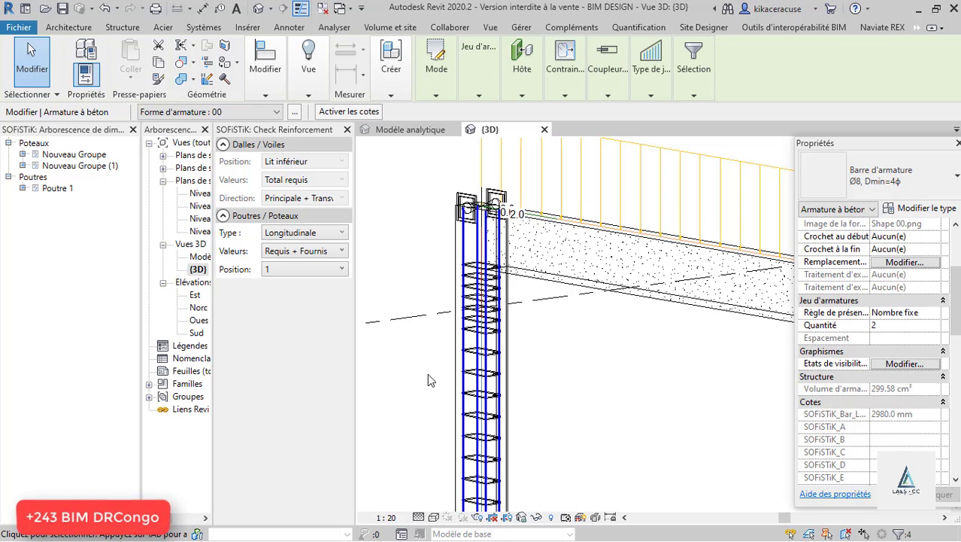
{"action": "key", "text": "Escape"}
Show the column's middle stirrup set unobscured in the Modèle analytique and {3D} views, and as solid in Modèle analytique.
{"action": "scroll", "coordinate": [451, 349], "scroll_direction": "up", "scroll_amount": 4}
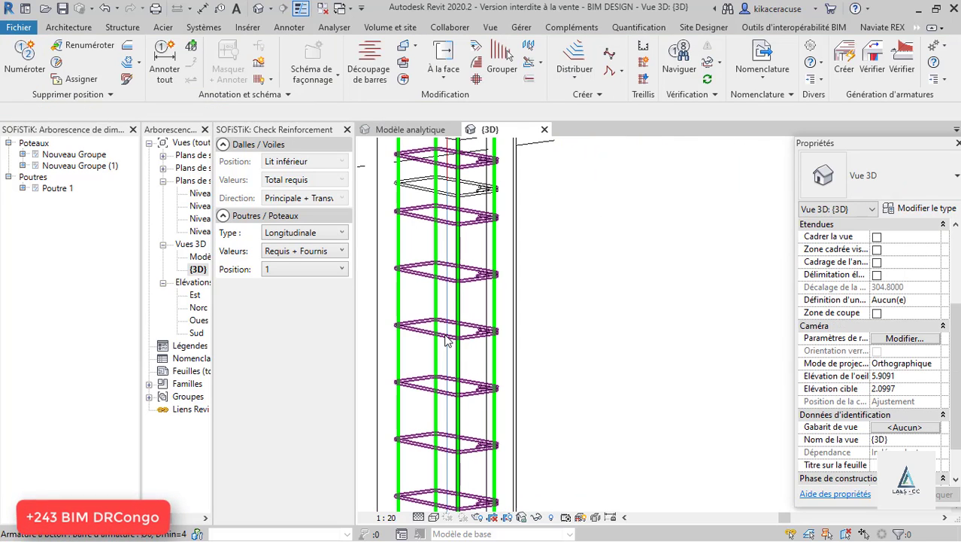
{"action": "left_click", "coordinate": [448, 341]}
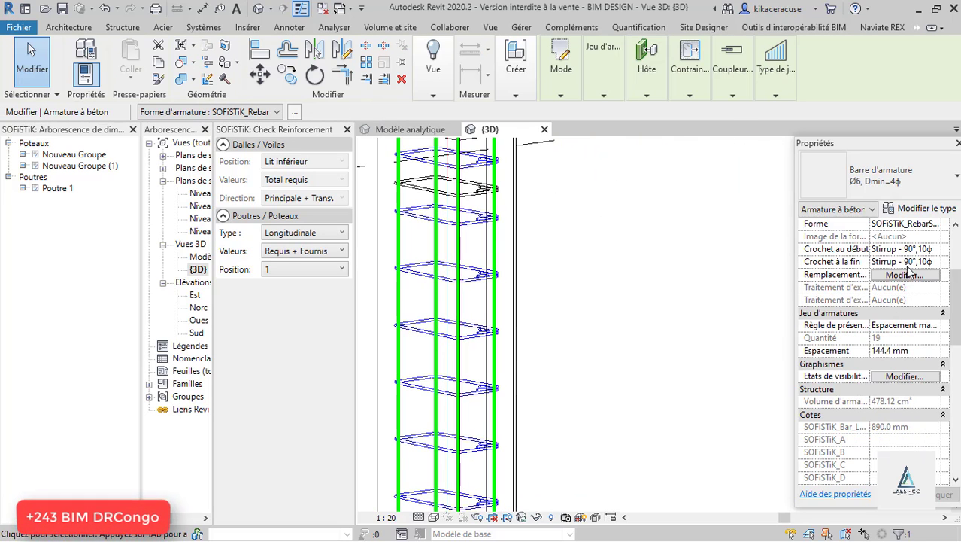
{"action": "left_click", "coordinate": [912, 379]}
{"action": "left_click", "coordinate": [796, 398]}
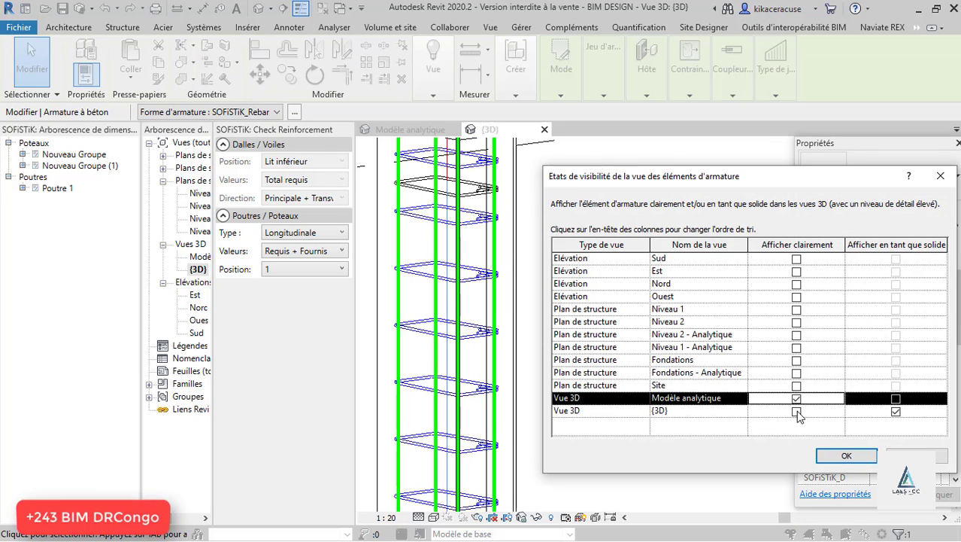
{"action": "left_click", "coordinate": [796, 411]}
{"action": "left_click", "coordinate": [896, 399]}
{"action": "left_click", "coordinate": [847, 456]}
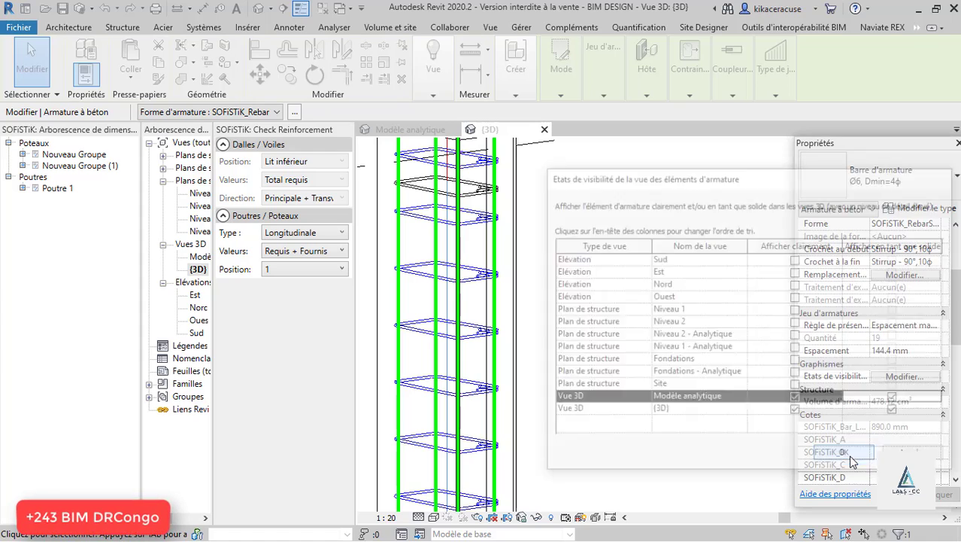
Override the middle stirrup set's foreground surface pattern by element with solid fill in red (Rouge) and deselect it.
{"action": "right_click", "coordinate": [622, 313]}
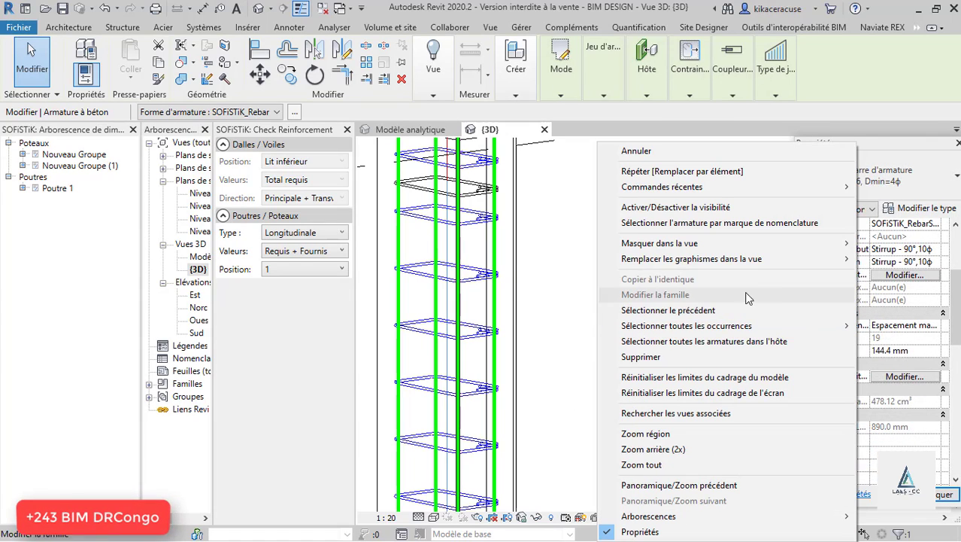
{"action": "mouse_move", "coordinate": [657, 260]}
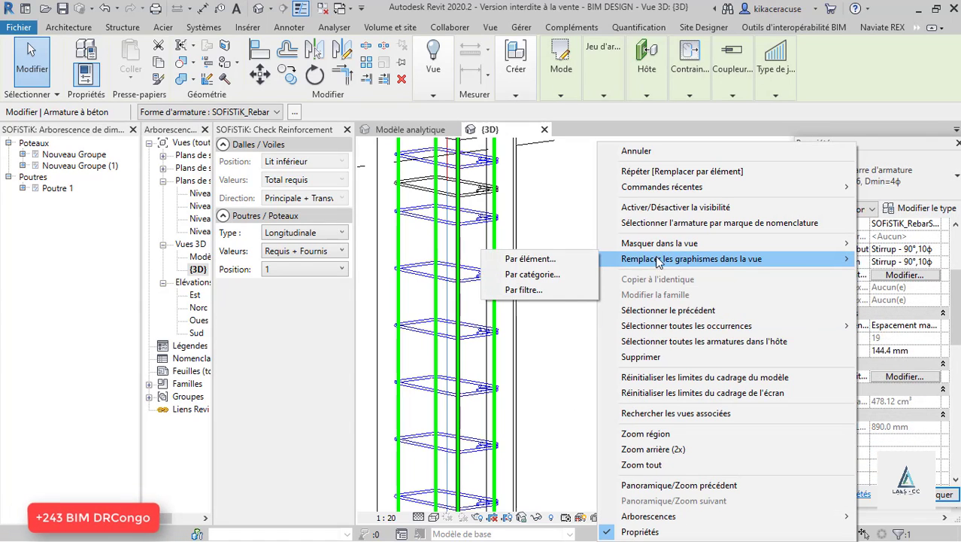
{"action": "left_click", "coordinate": [558, 258]}
{"action": "left_click", "coordinate": [501, 117]}
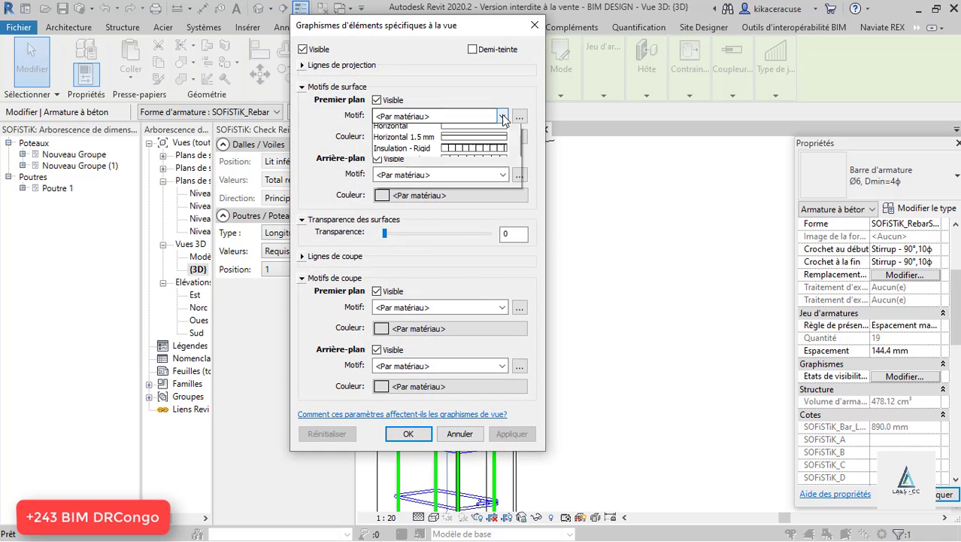
{"action": "left_click", "coordinate": [397, 143]}
{"action": "left_click", "coordinate": [384, 140]}
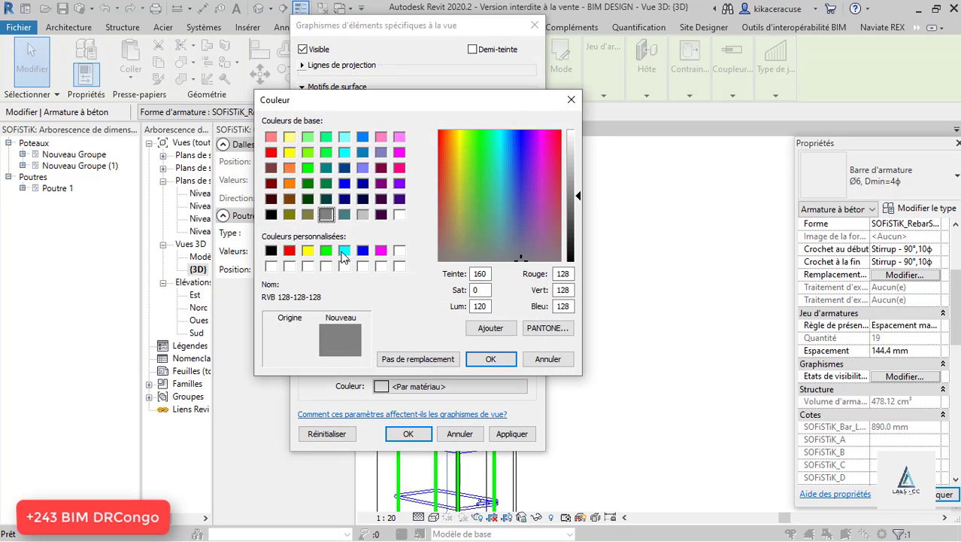
{"action": "left_click", "coordinate": [290, 251]}
{"action": "left_click", "coordinate": [490, 360]}
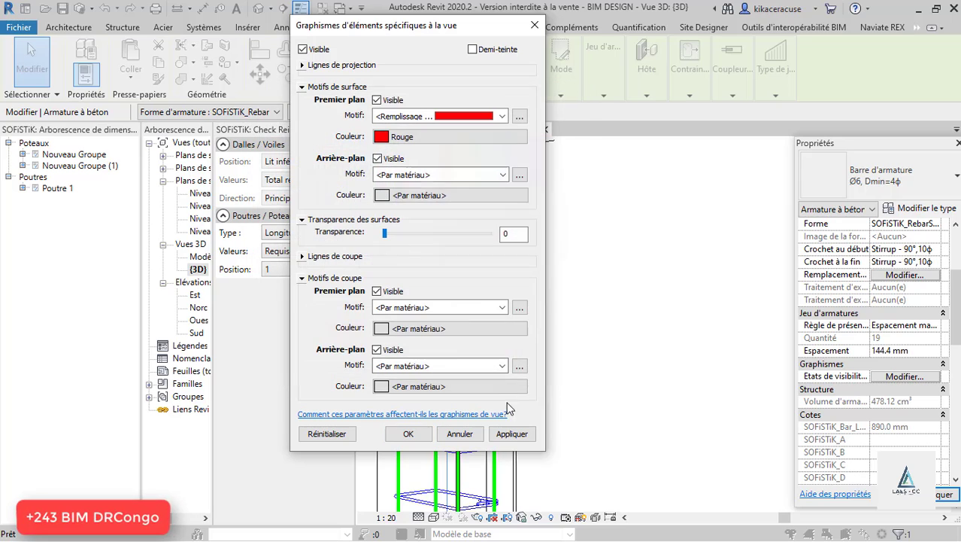
{"action": "left_click", "coordinate": [408, 433]}
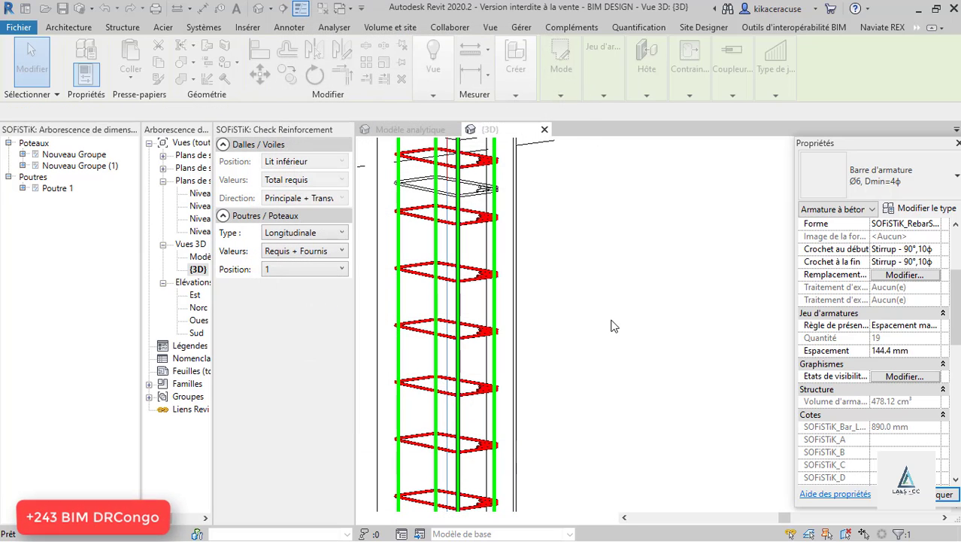
{"action": "key", "text": "Escape"}
Set the {3D} view to the Ombré visual style and look over the columns' coloured reinforcement.
{"action": "left_click", "coordinate": [435, 518]}
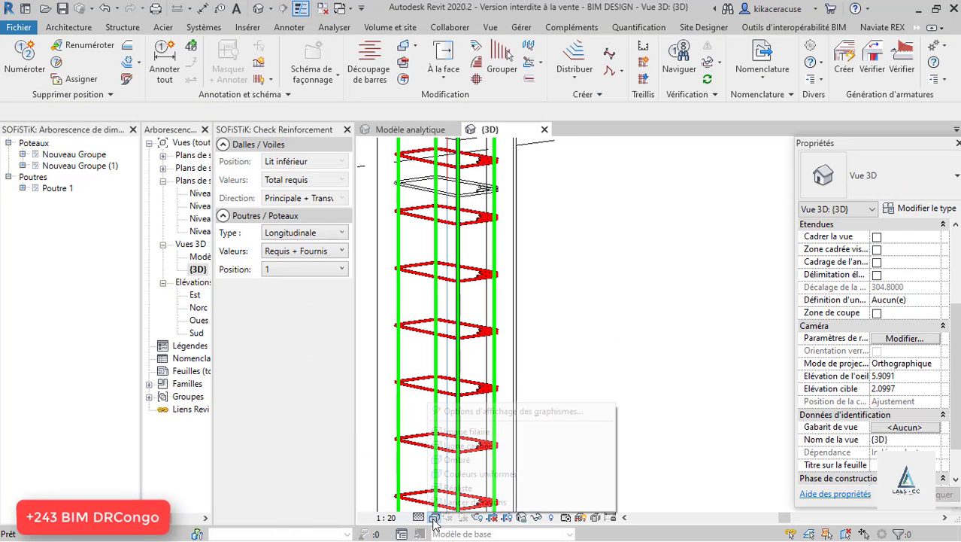
{"action": "left_click", "coordinate": [480, 462]}
{"action": "scroll", "coordinate": [507, 361], "scroll_direction": "down", "scroll_amount": 6}
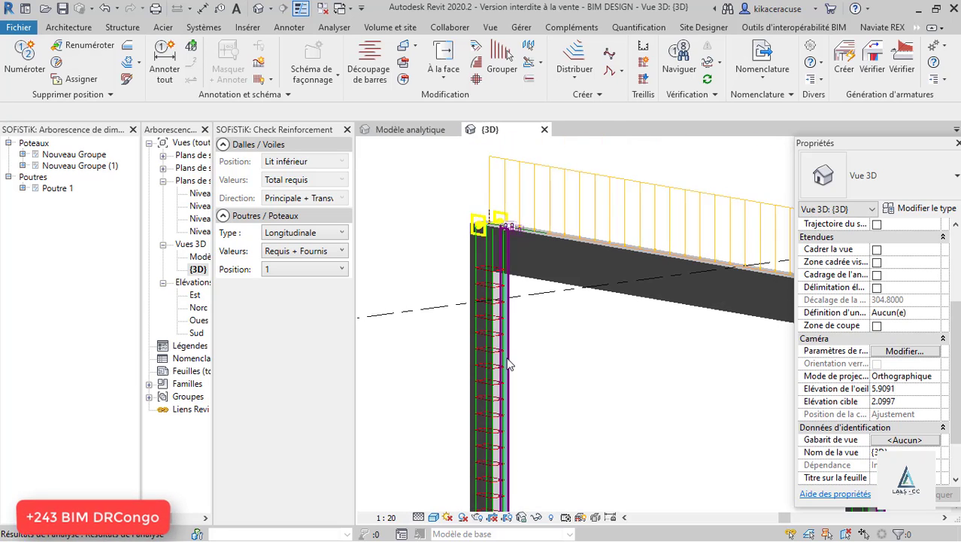
{"action": "scroll", "coordinate": [450, 215], "scroll_direction": "up", "scroll_amount": 3}
{"action": "scroll", "coordinate": [443, 226], "scroll_direction": "down", "scroll_amount": 4}
{"action": "scroll", "coordinate": [644, 309], "scroll_direction": "up", "scroll_amount": 3}
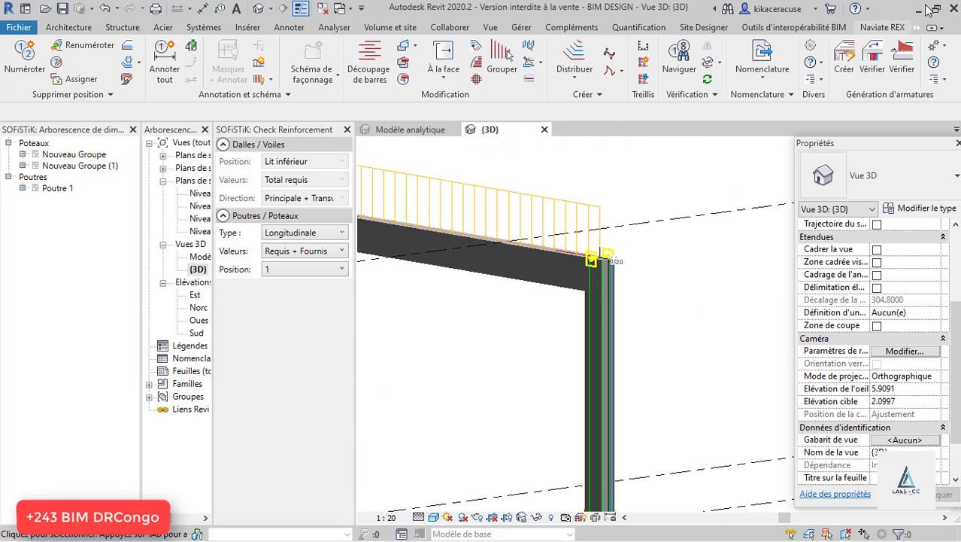
Generate the beam's SOFiSTiK reinforcement with two Ø20 bars at both top and bottom and Ø8 stirrups at 300 mm.
{"action": "left_click", "coordinate": [844, 61]}
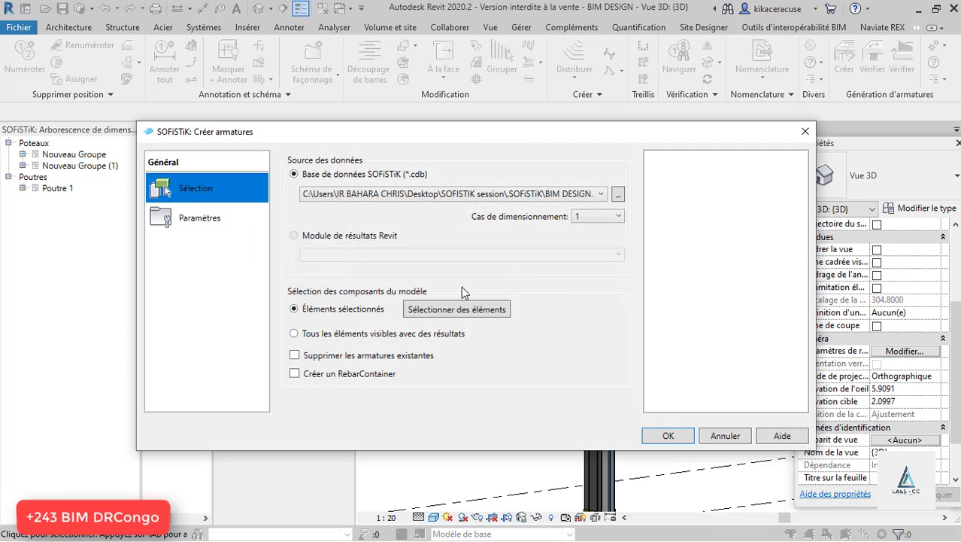
{"action": "left_click", "coordinate": [462, 309]}
{"action": "left_click", "coordinate": [501, 266]}
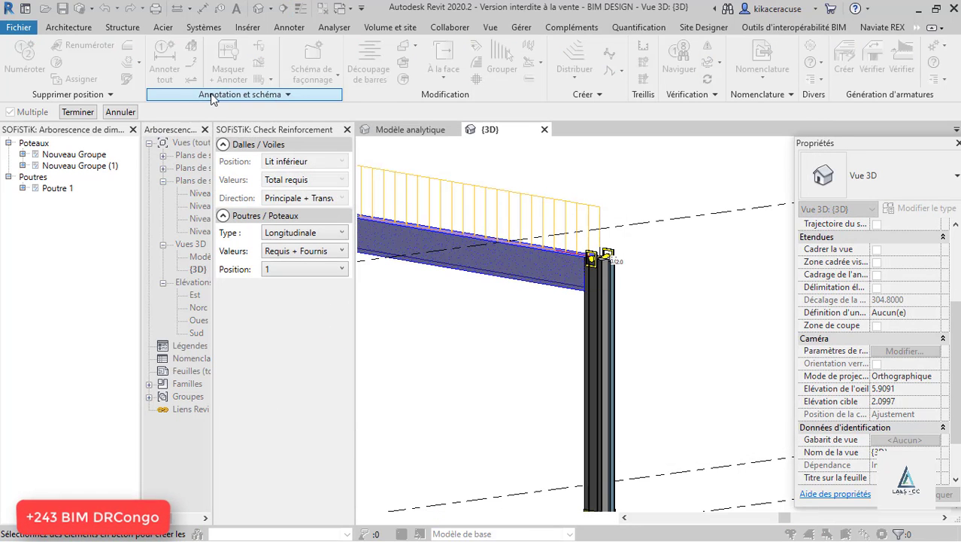
{"action": "left_click", "coordinate": [78, 113]}
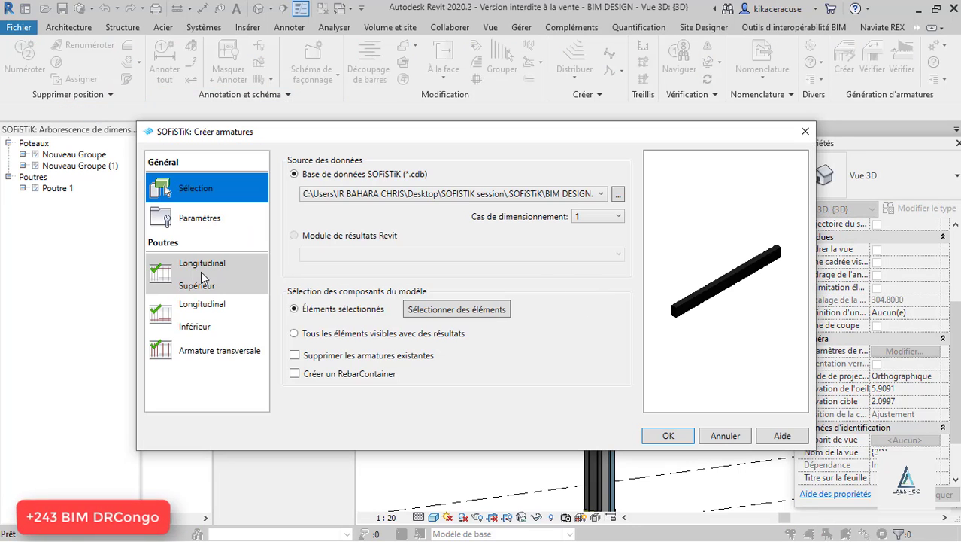
{"action": "left_click", "coordinate": [186, 272]}
{"action": "left_click", "coordinate": [192, 272]}
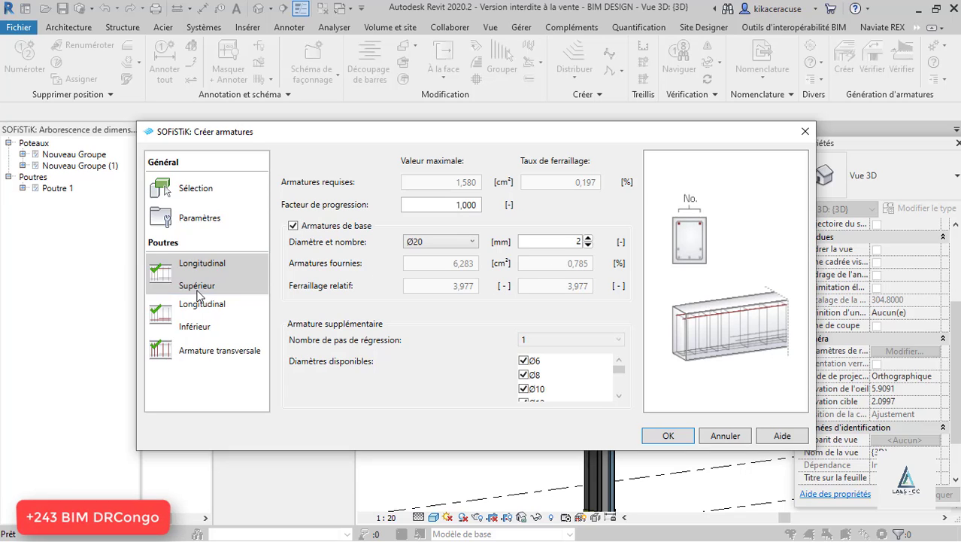
{"action": "left_click", "coordinate": [197, 320]}
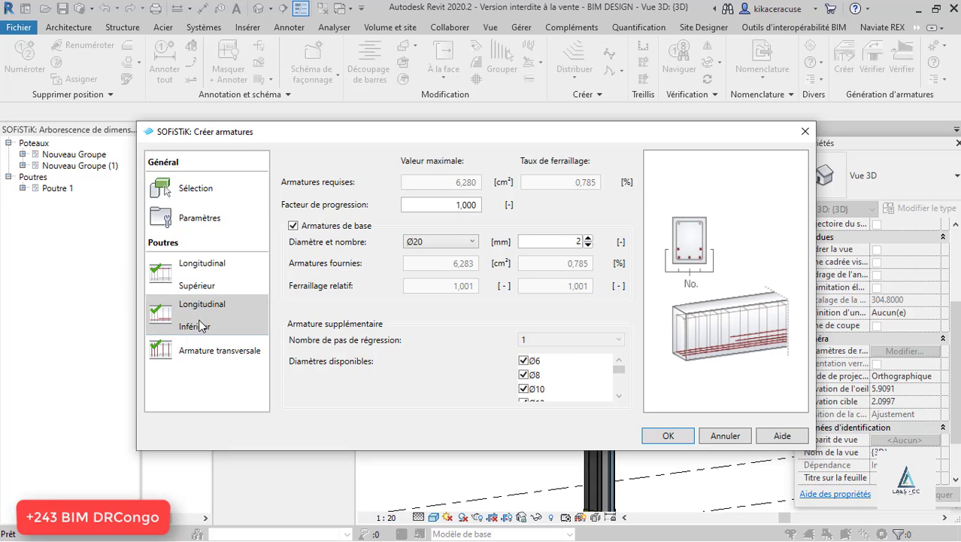
{"action": "left_click", "coordinate": [195, 352]}
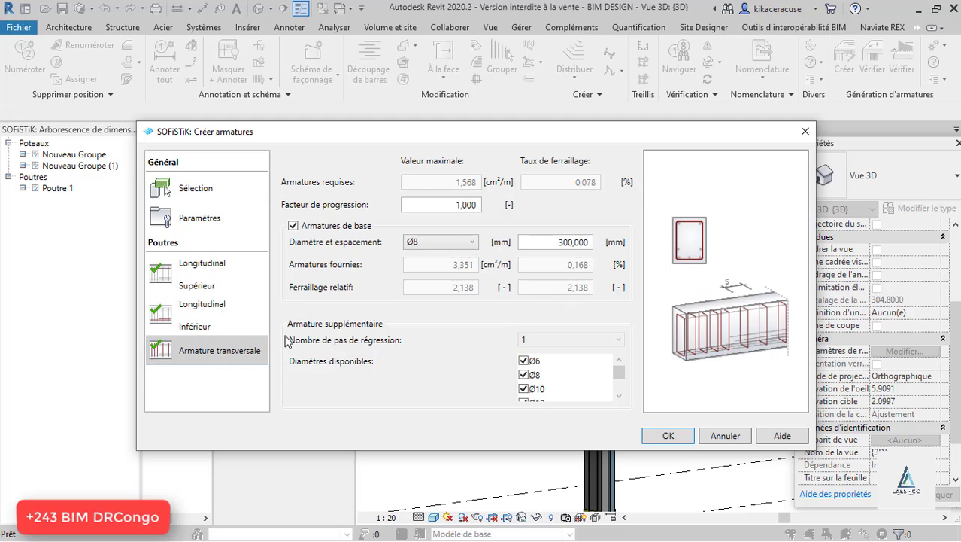
{"action": "left_click", "coordinate": [667, 436]}
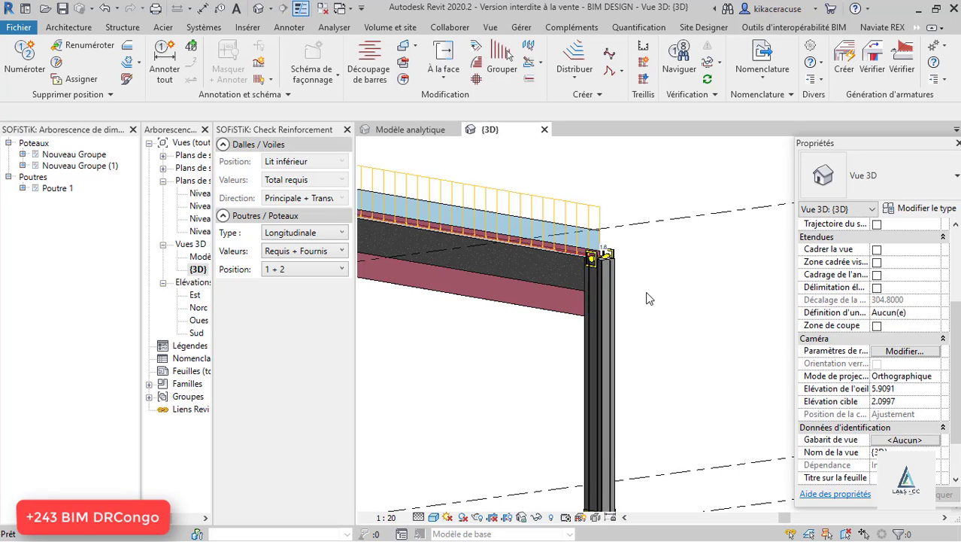
Display the {3D} view in the Image filaire style and set the reinforcement's visibility to Solide, without Non-caché, in the active view only.
{"action": "scroll", "coordinate": [650, 298], "scroll_direction": "down", "scroll_amount": 3}
{"action": "scroll", "coordinate": [496, 253], "scroll_direction": "up", "scroll_amount": 3}
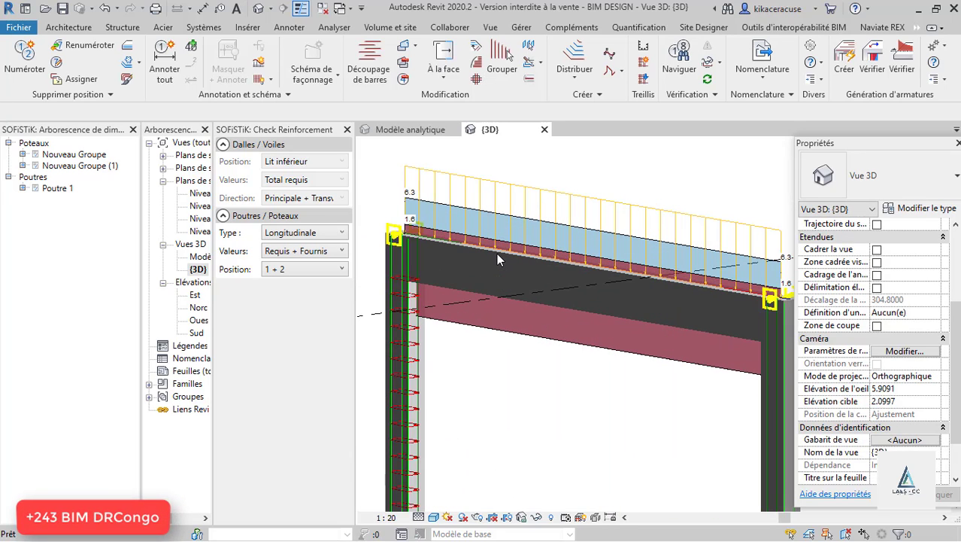
{"action": "left_click", "coordinate": [434, 516]}
{"action": "left_click", "coordinate": [473, 434]}
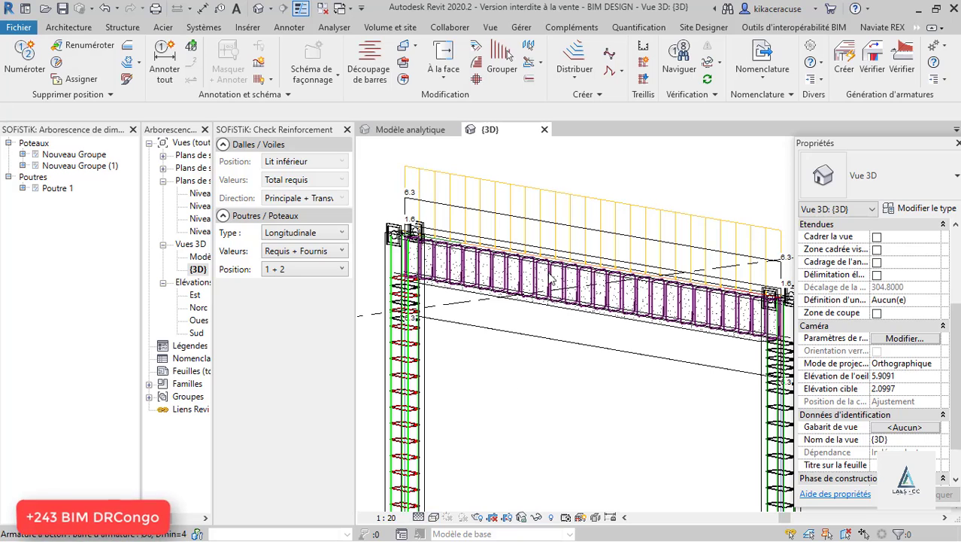
{"action": "left_click", "coordinate": [529, 78]}
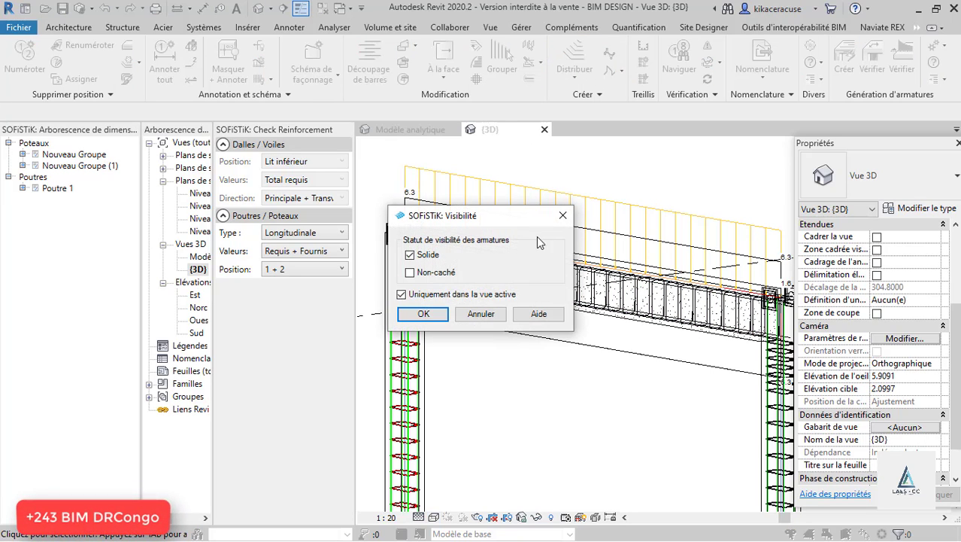
{"action": "left_click", "coordinate": [424, 312]}
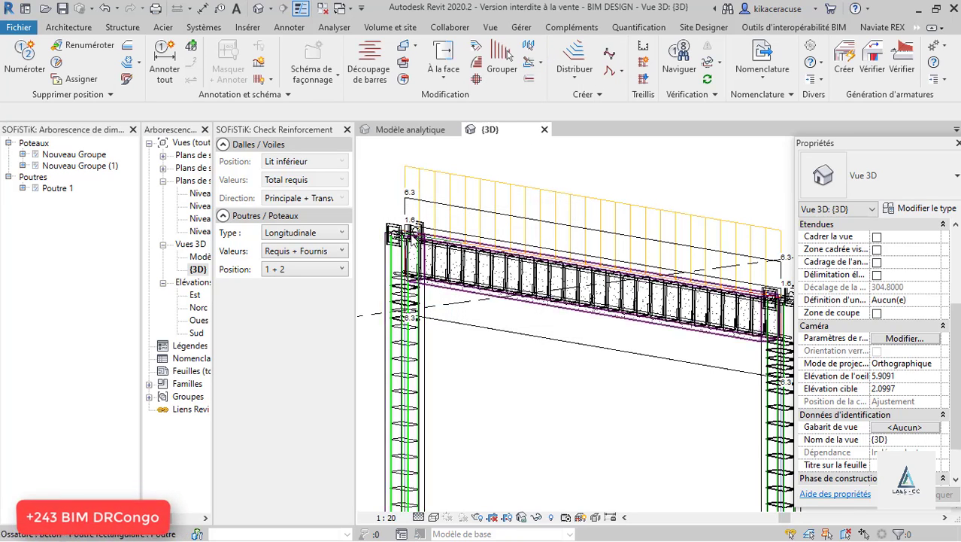
Examine the beam's solid bars along its length, and try the Réaliste visual style on the frame.
{"action": "scroll", "coordinate": [411, 239], "scroll_direction": "up", "scroll_amount": 6}
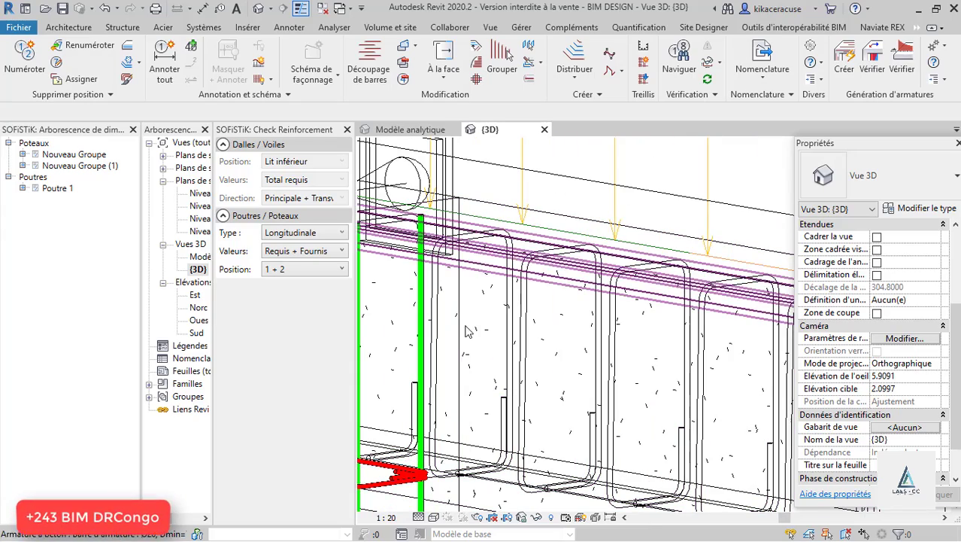
{"action": "scroll", "coordinate": [502, 350], "scroll_direction": "down", "scroll_amount": 3}
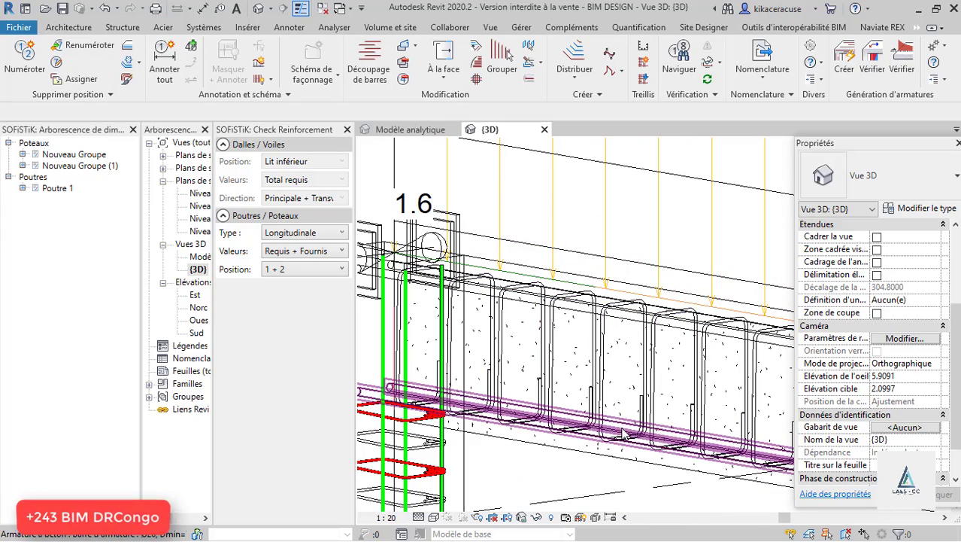
{"action": "scroll", "coordinate": [622, 434], "scroll_direction": "down", "scroll_amount": 6}
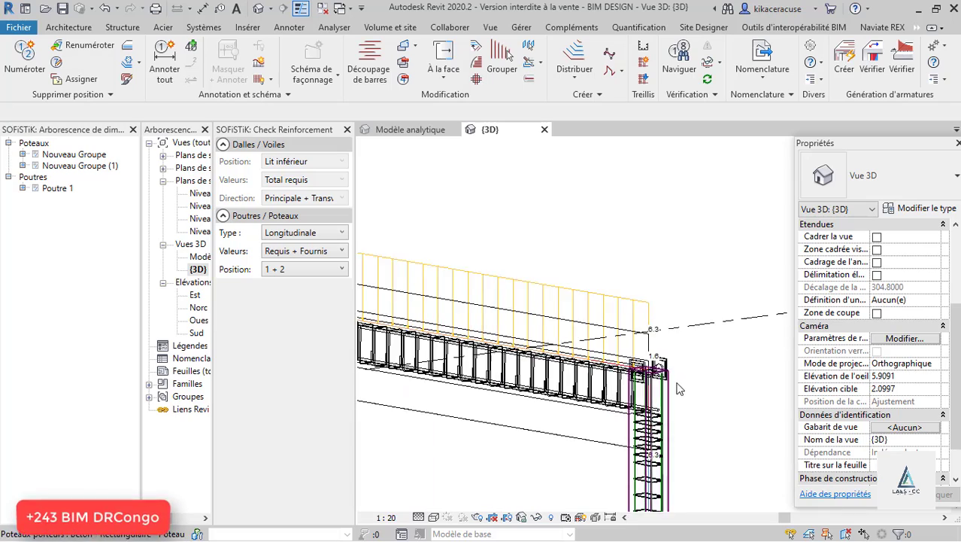
{"action": "scroll", "coordinate": [679, 388], "scroll_direction": "up", "scroll_amount": 3}
{"action": "scroll", "coordinate": [528, 368], "scroll_direction": "down", "scroll_amount": 5}
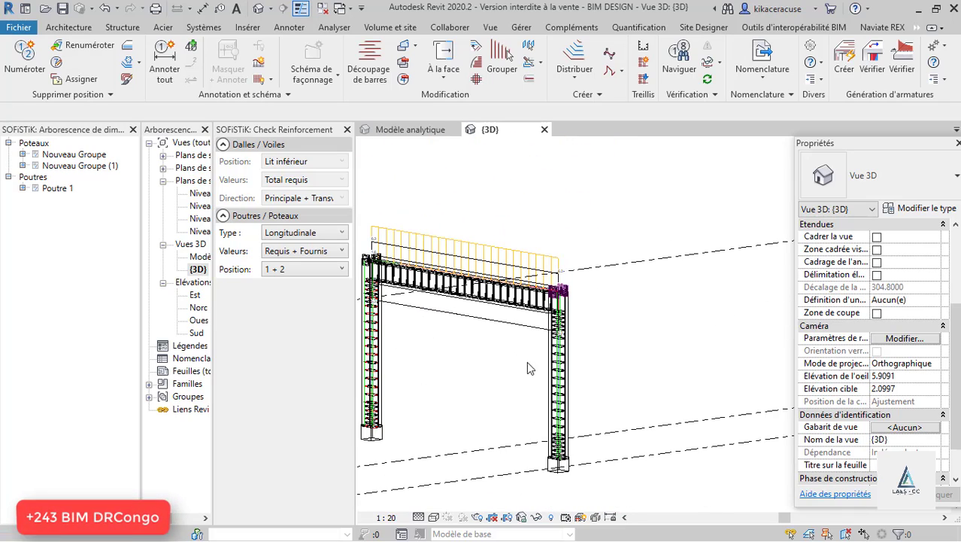
{"action": "left_click", "coordinate": [433, 517]}
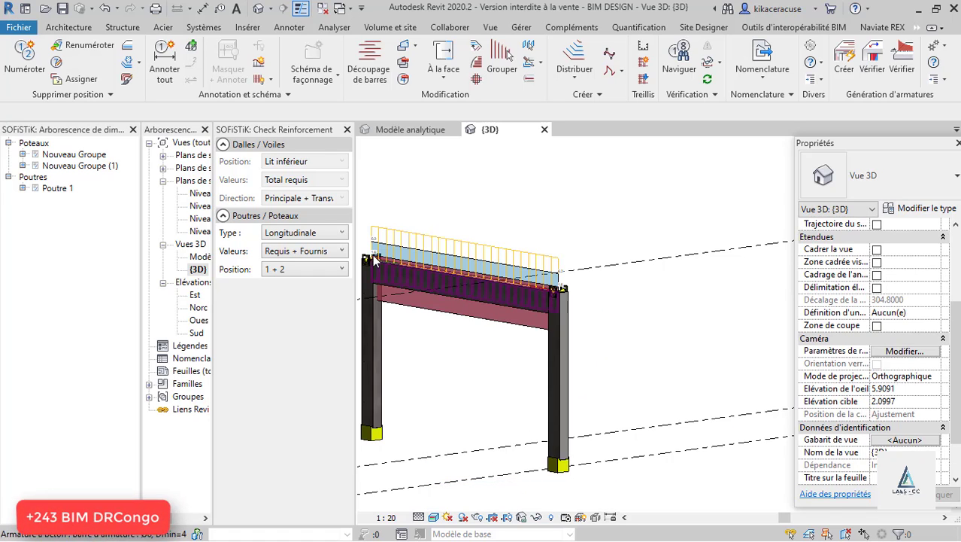
{"action": "scroll", "coordinate": [440, 392], "scroll_direction": "up", "scroll_amount": 3}
{"action": "scroll", "coordinate": [440, 331], "scroll_direction": "up", "scroll_amount": 3}
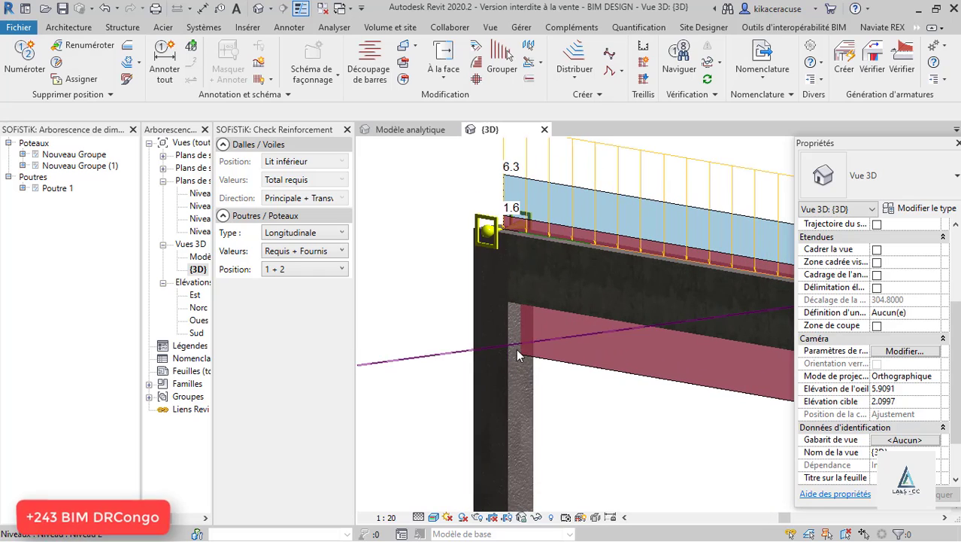
Change the {3D} view from realistic to the Ombré visual style.
{"action": "left_click", "coordinate": [434, 517]}
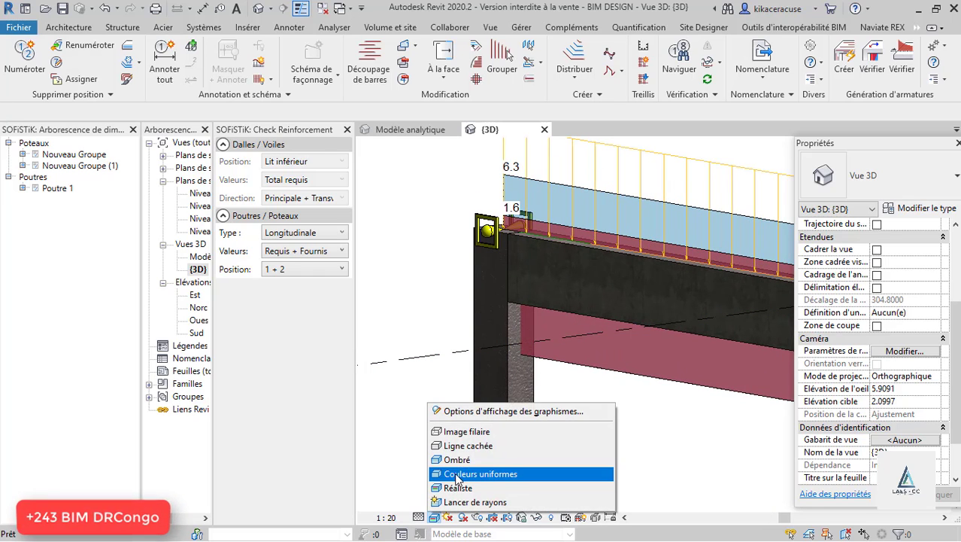
{"action": "left_click", "coordinate": [459, 455]}
{"action": "scroll", "coordinate": [451, 304], "scroll_direction": "down", "scroll_amount": 3}
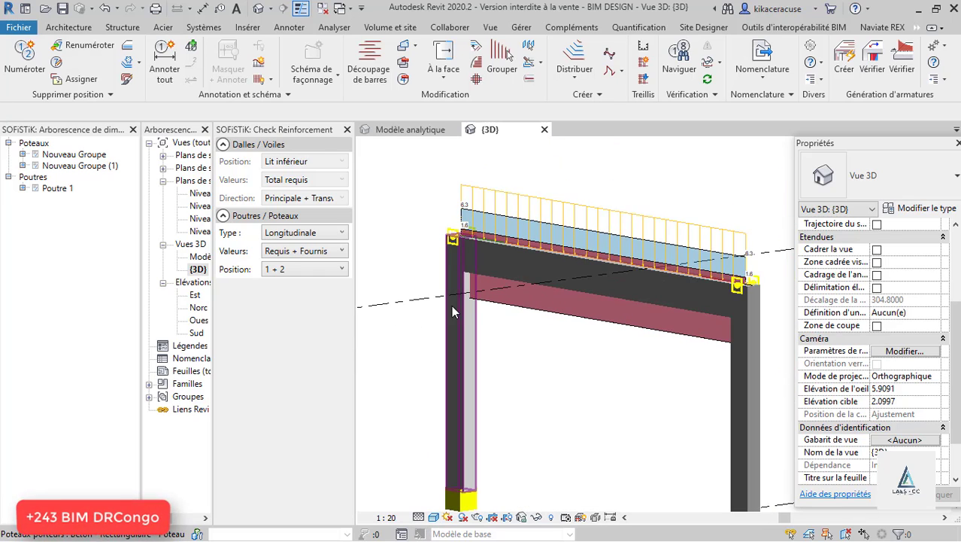
Select the left column with its contents and filter the selection to only Armature à béton, excluding Poteaux analytiques and Poteaux porteurs.
{"action": "scroll", "coordinate": [503, 382], "scroll_direction": "up", "scroll_amount": 2}
{"action": "left_click", "coordinate": [446, 373]}
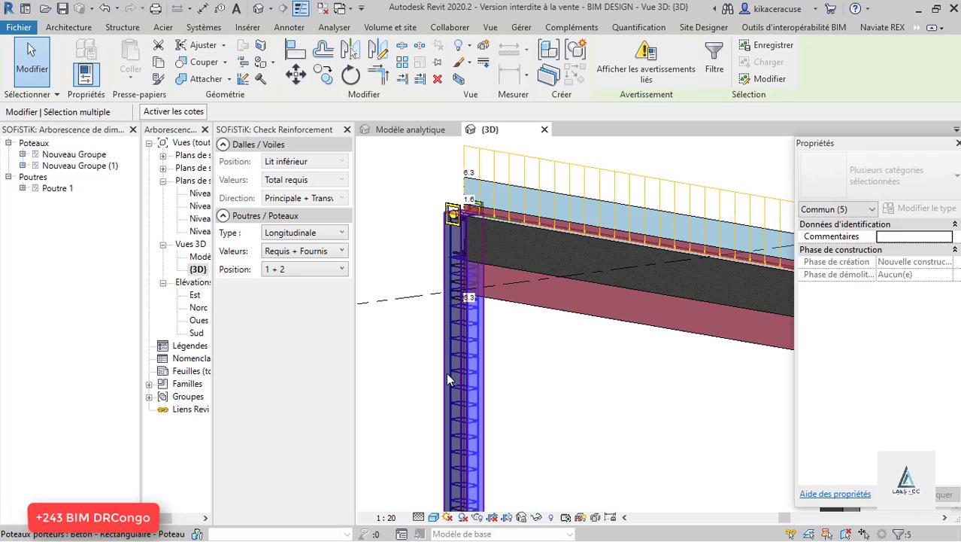
{"action": "left_click", "coordinate": [715, 60]}
{"action": "left_click", "coordinate": [698, 217]}
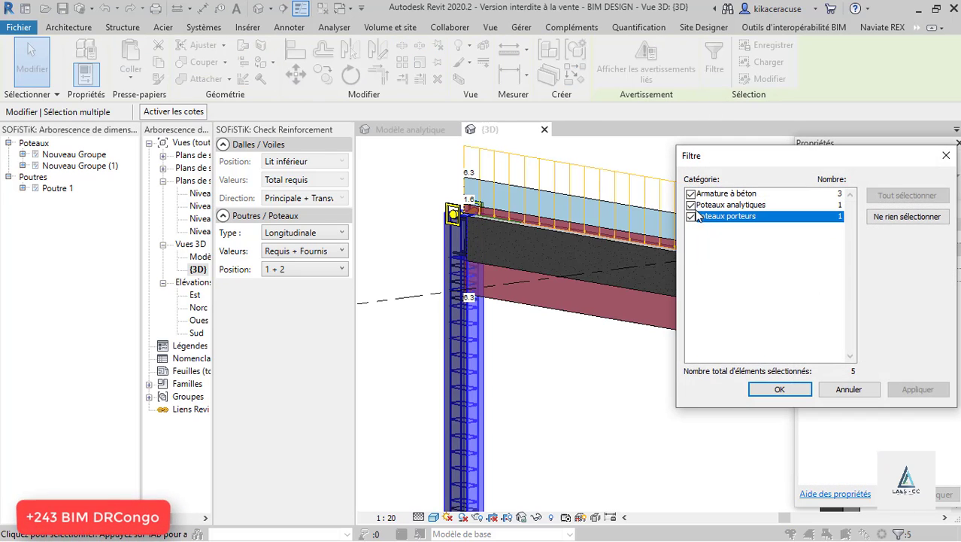
{"action": "left_click", "coordinate": [691, 205]}
{"action": "left_click", "coordinate": [690, 217]}
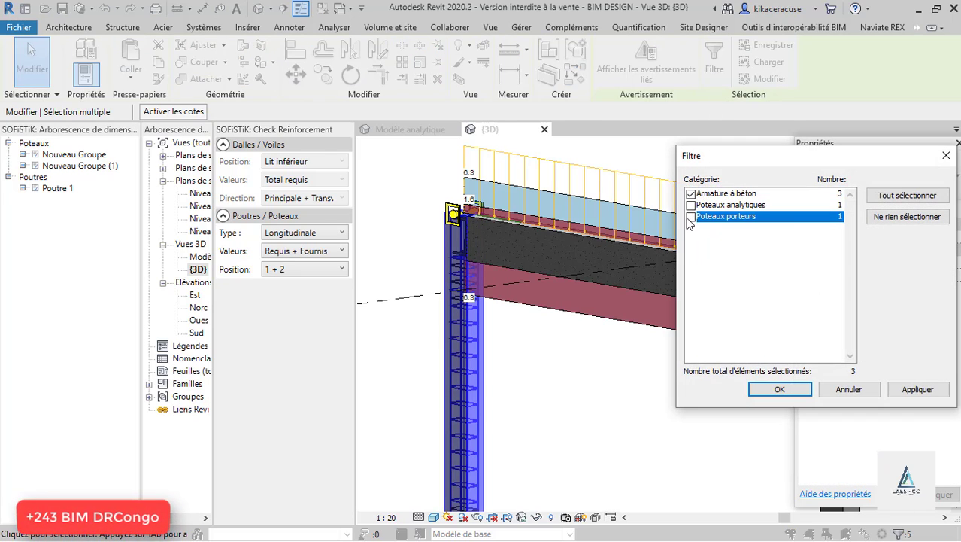
{"action": "left_click", "coordinate": [917, 389]}
{"action": "left_click", "coordinate": [783, 391]}
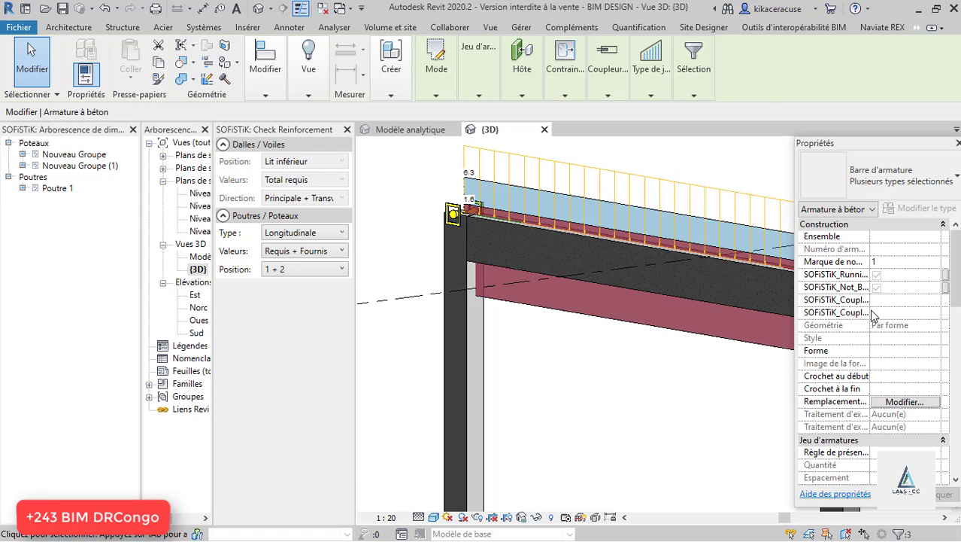
Set the selected column reinforcement to display unobscured (Afficher clairement) in the {3D} view.
{"action": "scroll", "coordinate": [906, 404], "scroll_direction": "down", "scroll_amount": 5}
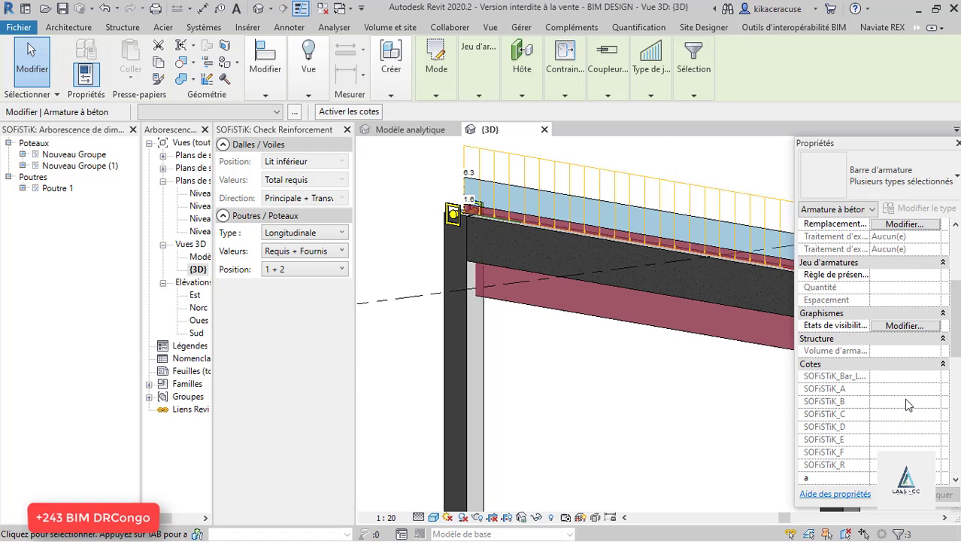
{"action": "left_click", "coordinate": [904, 325]}
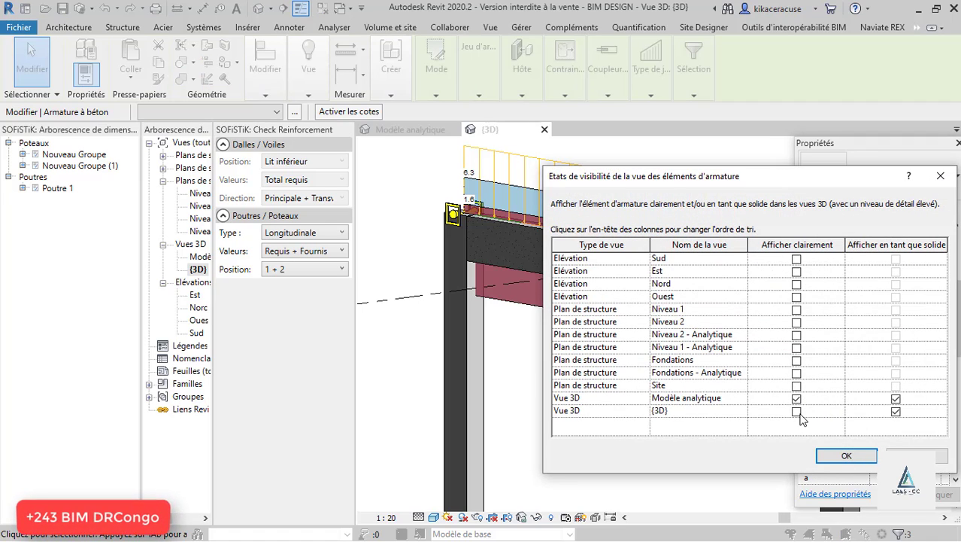
{"action": "left_click", "coordinate": [796, 412]}
{"action": "left_click", "coordinate": [849, 454]}
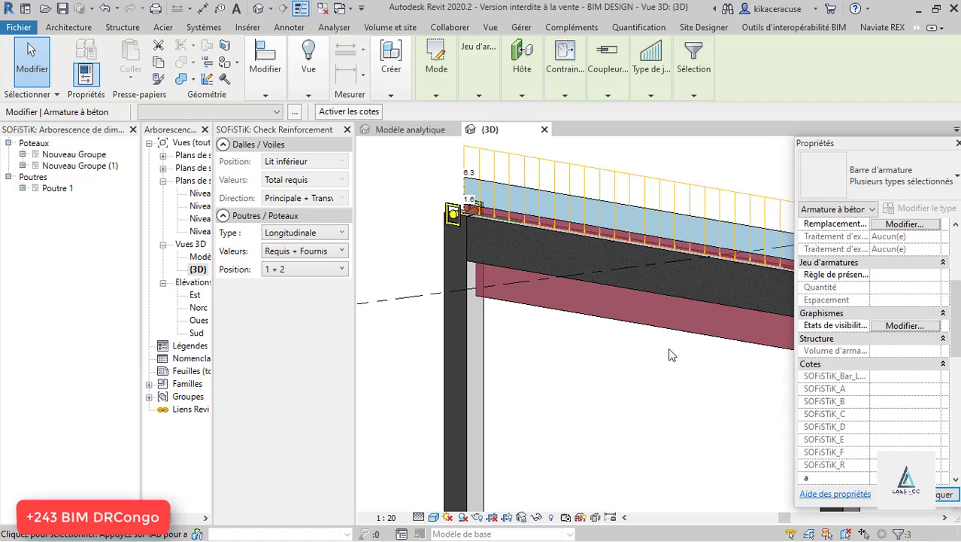
Examine the left column's colour-coded bars near the beam joint and review the column's SOFiSTiK design properties.
{"action": "scroll", "coordinate": [553, 334], "scroll_direction": "up", "scroll_amount": 4}
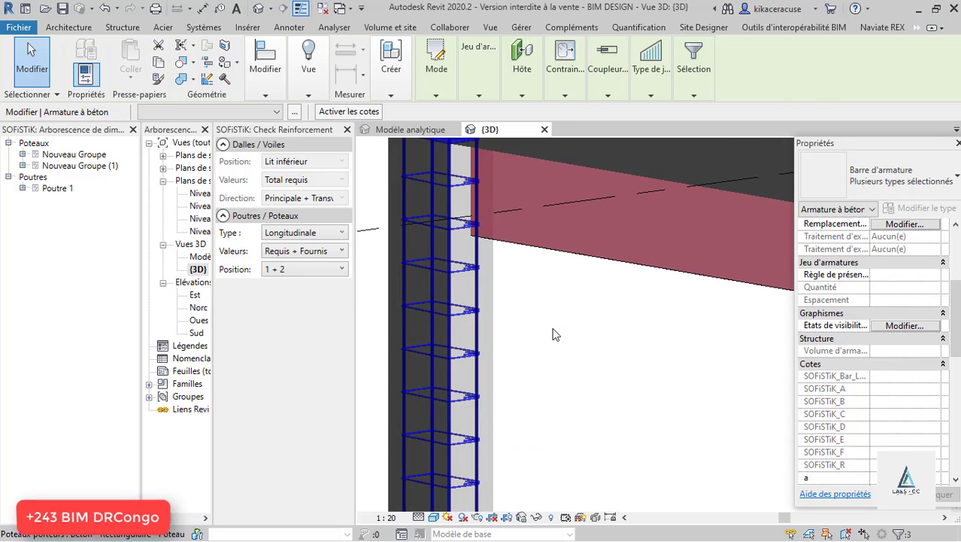
{"action": "left_click", "coordinate": [552, 334]}
{"action": "scroll", "coordinate": [533, 357], "scroll_direction": "down", "scroll_amount": 5}
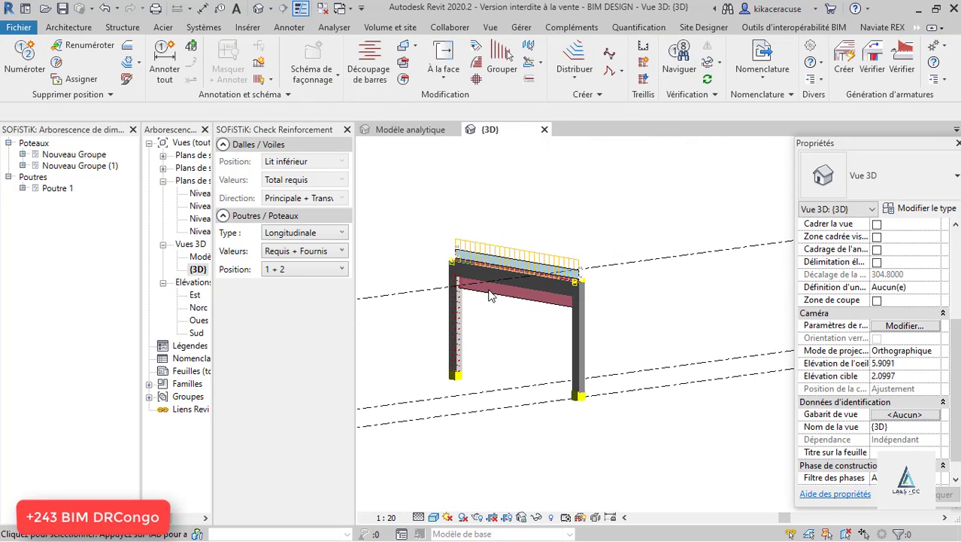
{"action": "scroll", "coordinate": [493, 295], "scroll_direction": "up", "scroll_amount": 6}
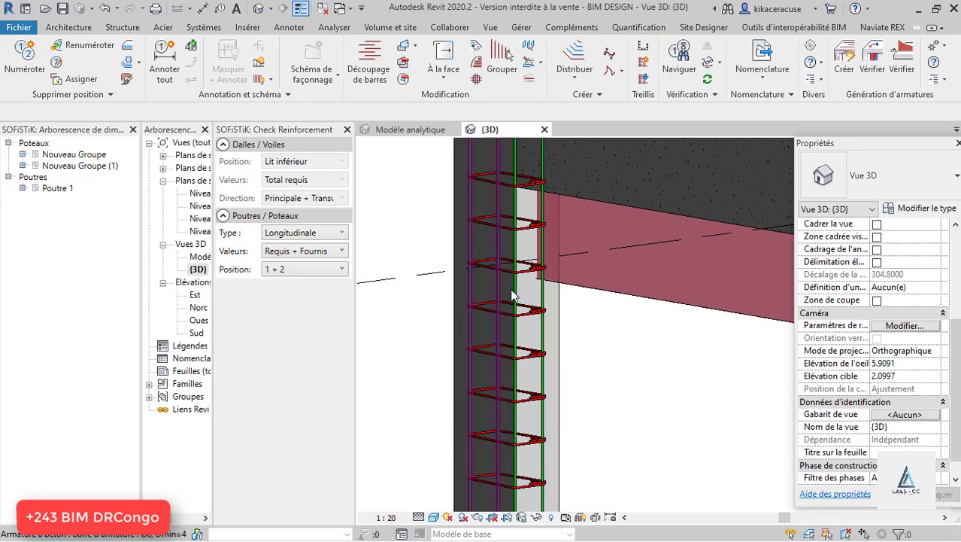
{"action": "scroll", "coordinate": [510, 289], "scroll_direction": "up", "scroll_amount": 2}
{"action": "scroll", "coordinate": [560, 360], "scroll_direction": "down", "scroll_amount": 3}
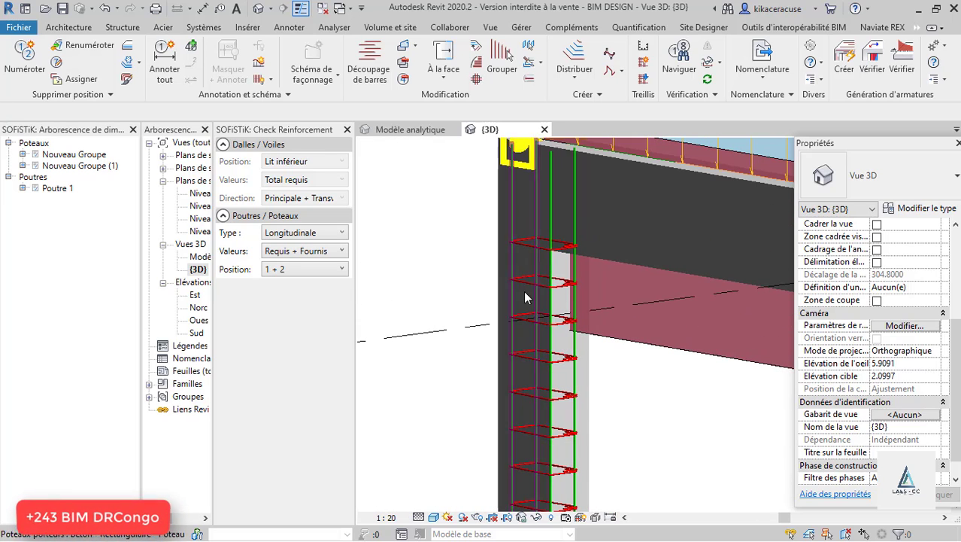
{"action": "left_click", "coordinate": [498, 267]}
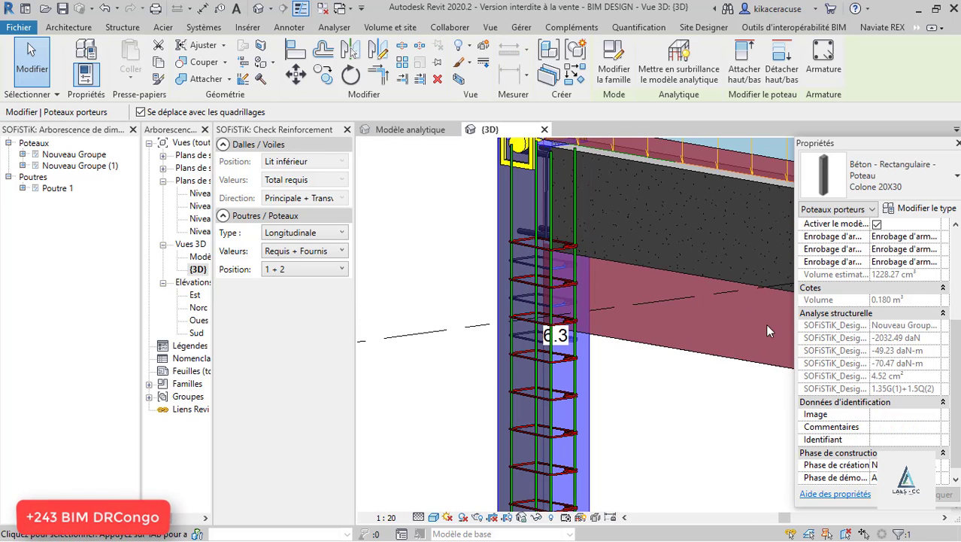
{"action": "scroll", "coordinate": [880, 355], "scroll_direction": "down", "scroll_amount": 1}
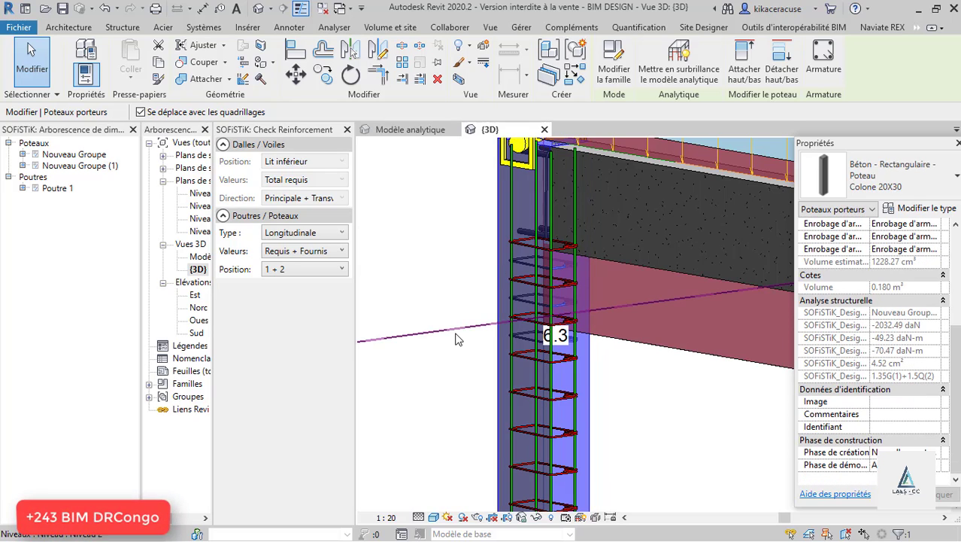
{"action": "left_click", "coordinate": [918, 28]}
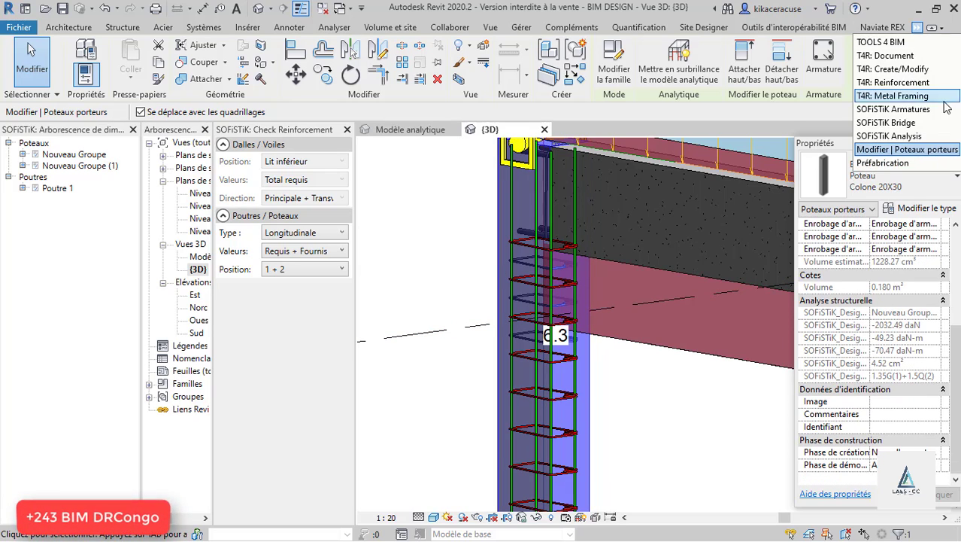
{"action": "left_click", "coordinate": [912, 136]}
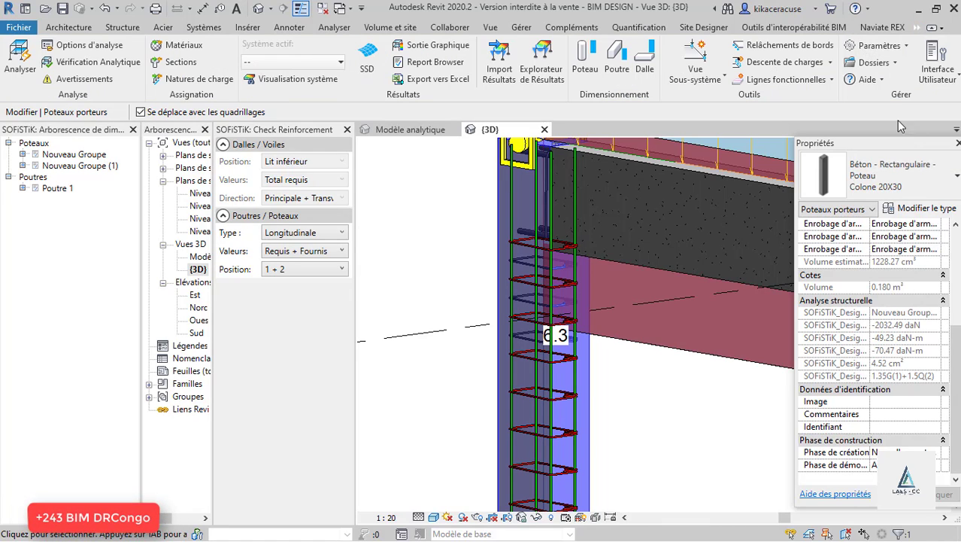
{"action": "left_click", "coordinate": [918, 28]}
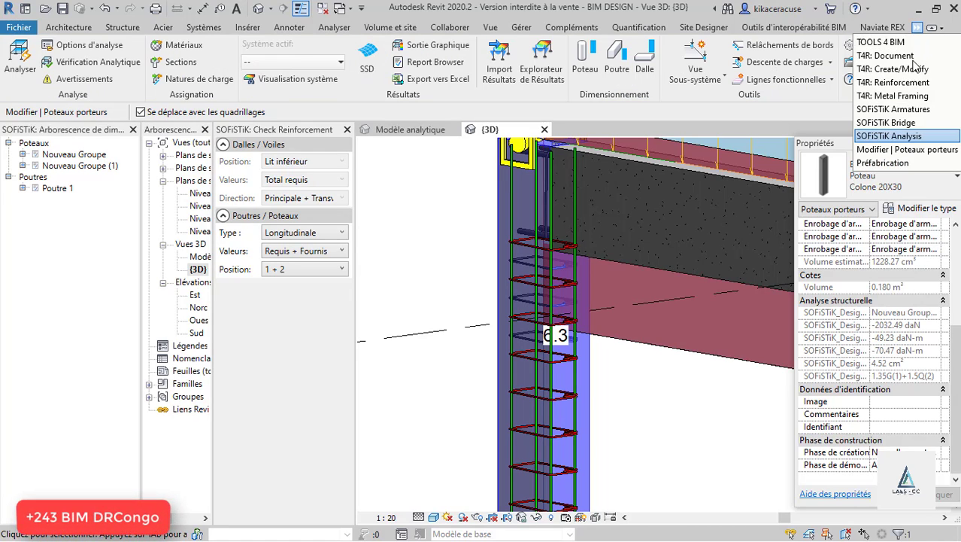
{"action": "left_click", "coordinate": [896, 109]}
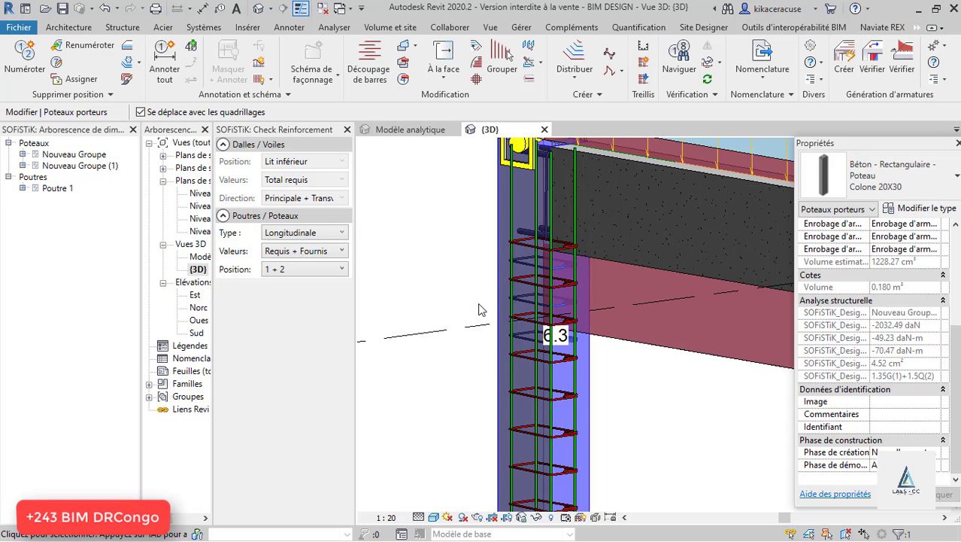
Examine the left column's longitudinal bars and stirrups down to its base support, and clear the column selection.
{"action": "scroll", "coordinate": [486, 293], "scroll_direction": "down", "scroll_amount": 3}
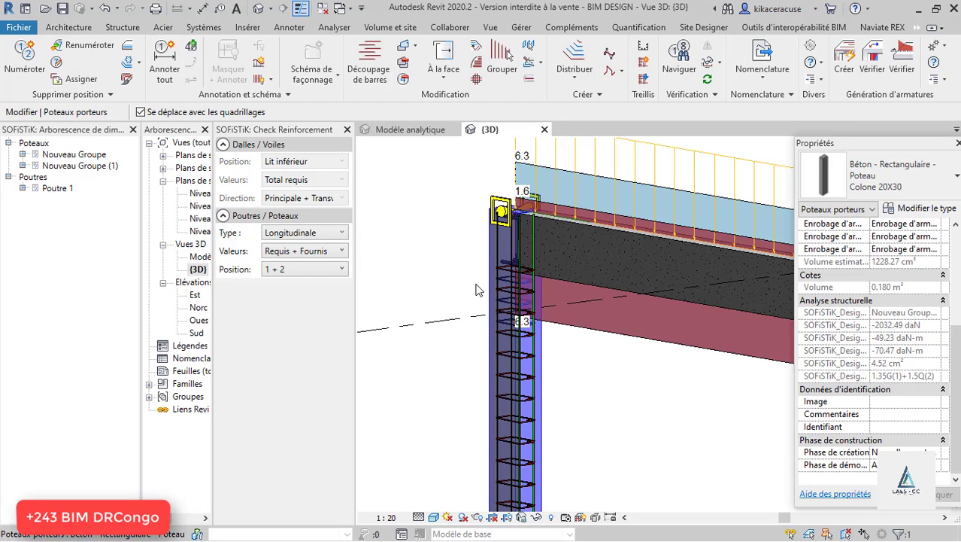
{"action": "scroll", "coordinate": [431, 271], "scroll_direction": "down", "scroll_amount": 3}
{"action": "scroll", "coordinate": [496, 361], "scroll_direction": "up", "scroll_amount": 8}
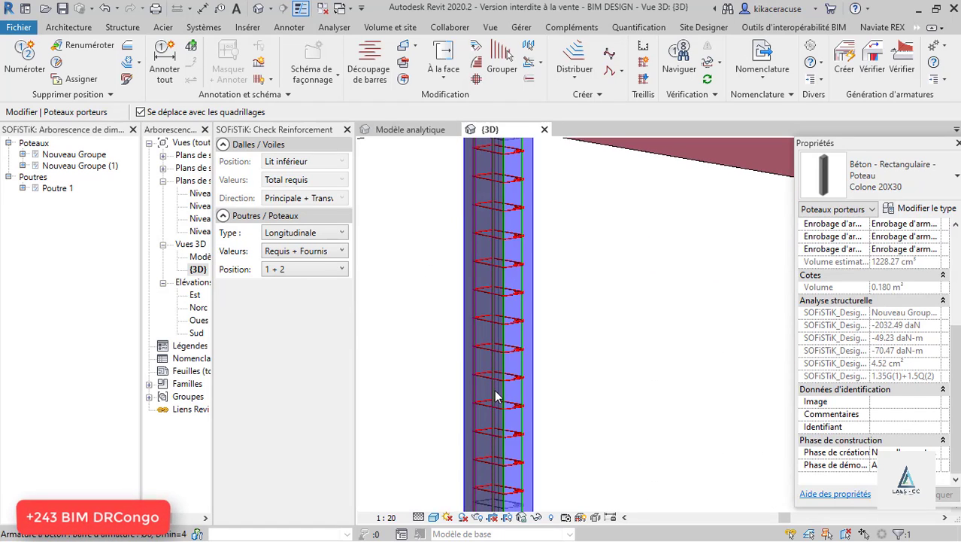
{"action": "scroll", "coordinate": [529, 248], "scroll_direction": "down", "scroll_amount": 4}
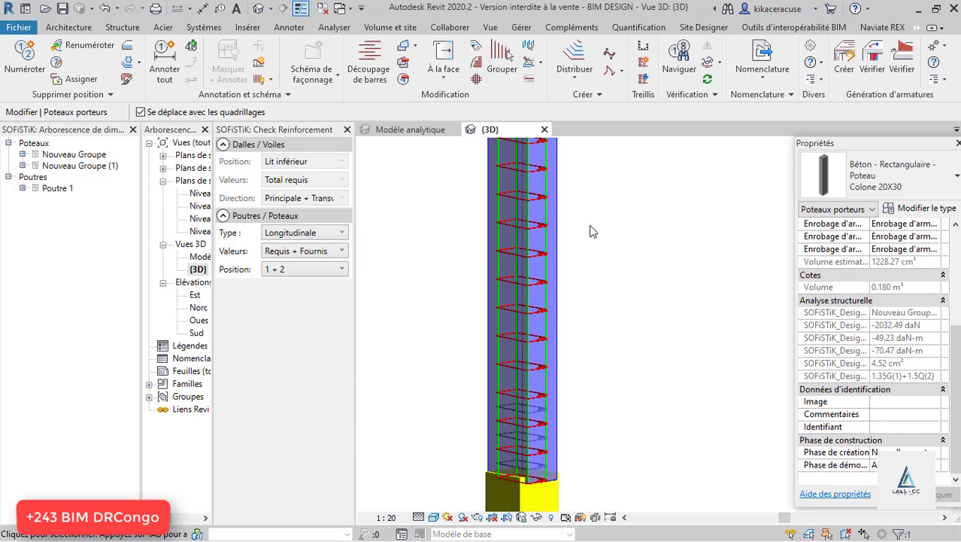
{"action": "scroll", "coordinate": [560, 247], "scroll_direction": "up", "scroll_amount": 4}
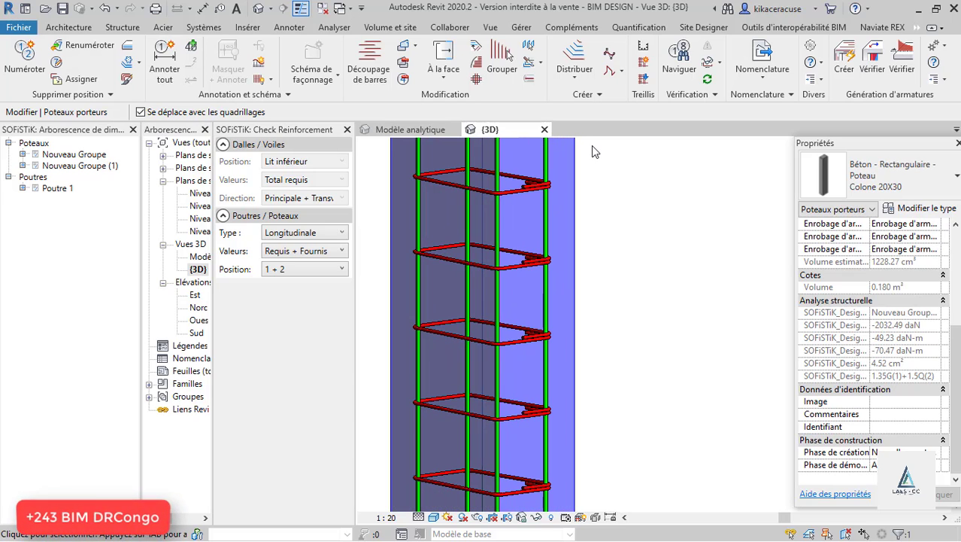
{"action": "scroll", "coordinate": [574, 195], "scroll_direction": "down", "scroll_amount": 4}
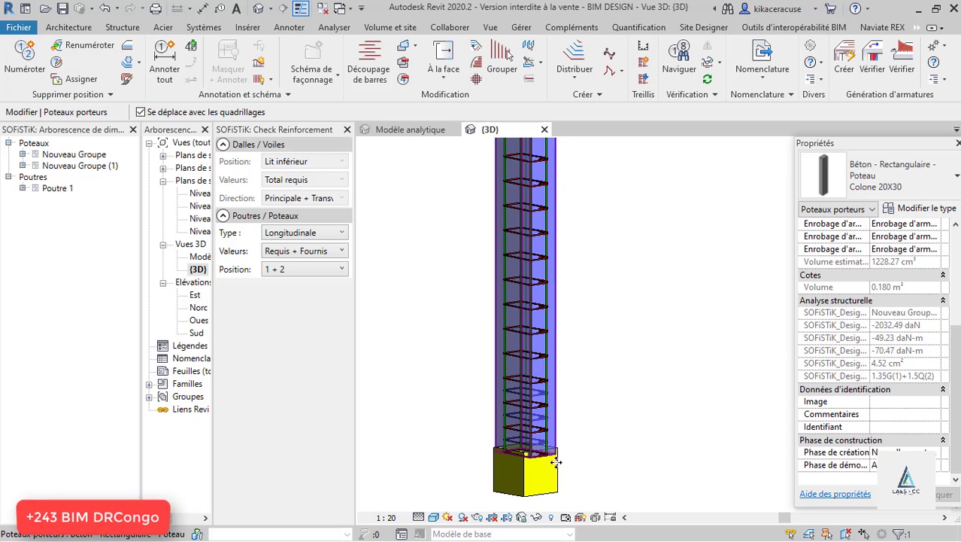
{"action": "scroll", "coordinate": [555, 469], "scroll_direction": "up", "scroll_amount": 4}
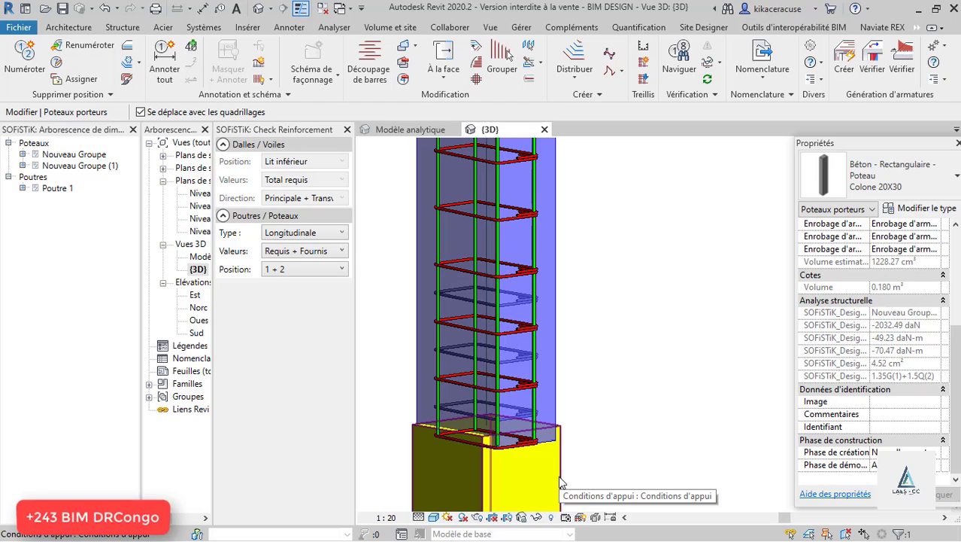
{"action": "left_click", "coordinate": [605, 347]}
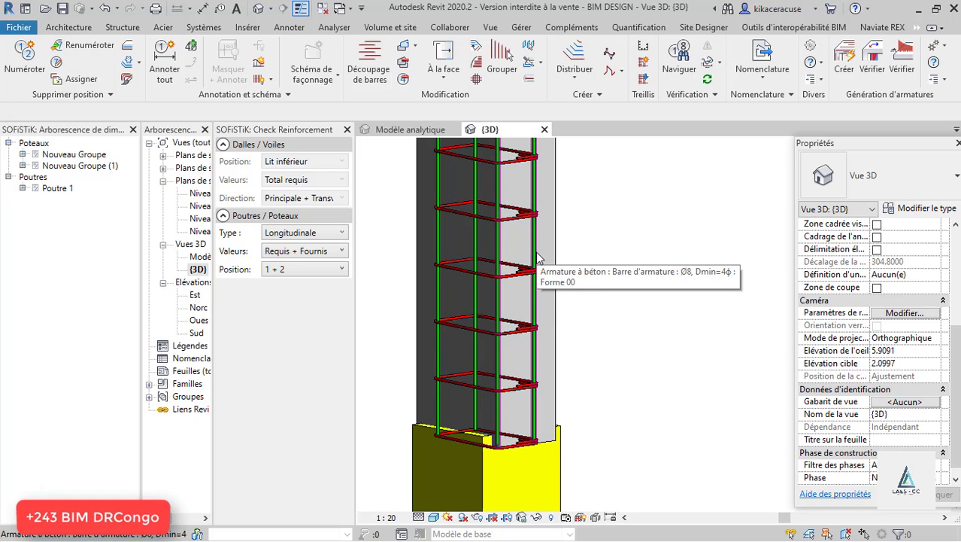
{"action": "left_click", "coordinate": [919, 29]}
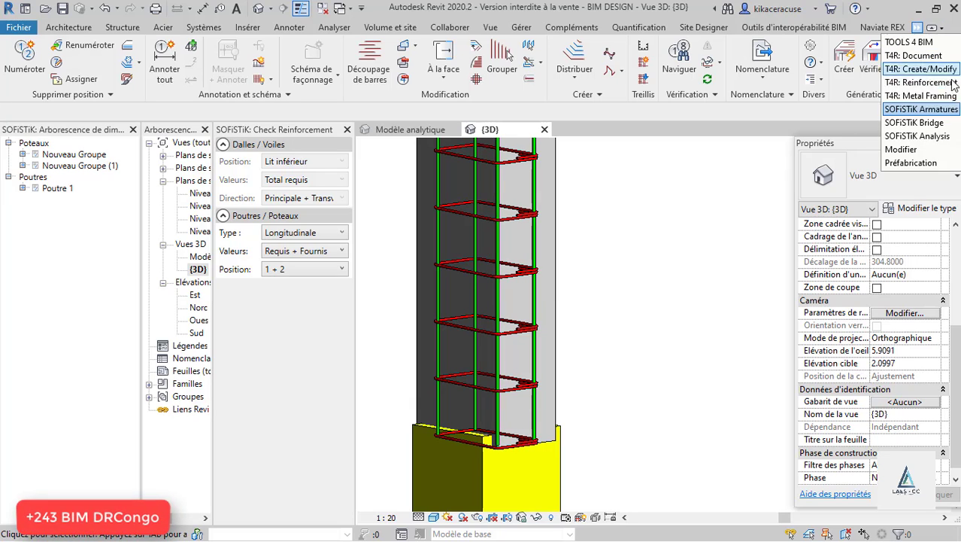
{"action": "left_click", "coordinate": [933, 136]}
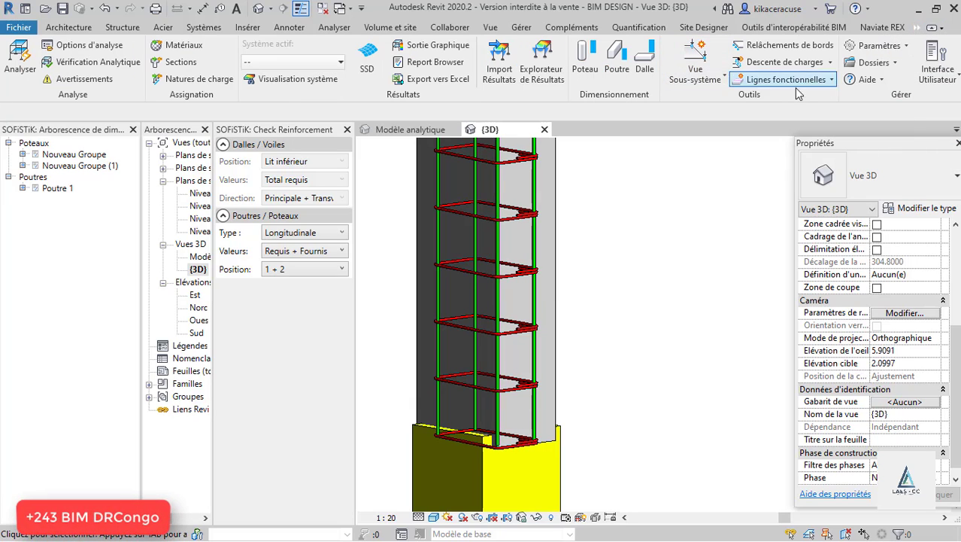
{"action": "left_click", "coordinate": [832, 83]}
{"action": "left_click", "coordinate": [694, 183]}
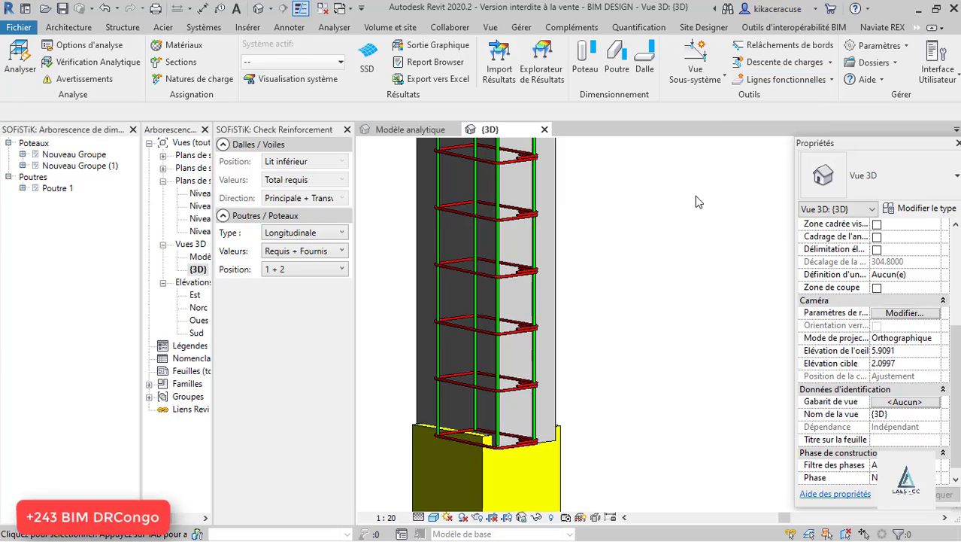
{"action": "scroll", "coordinate": [525, 325], "scroll_direction": "down", "scroll_amount": 4}
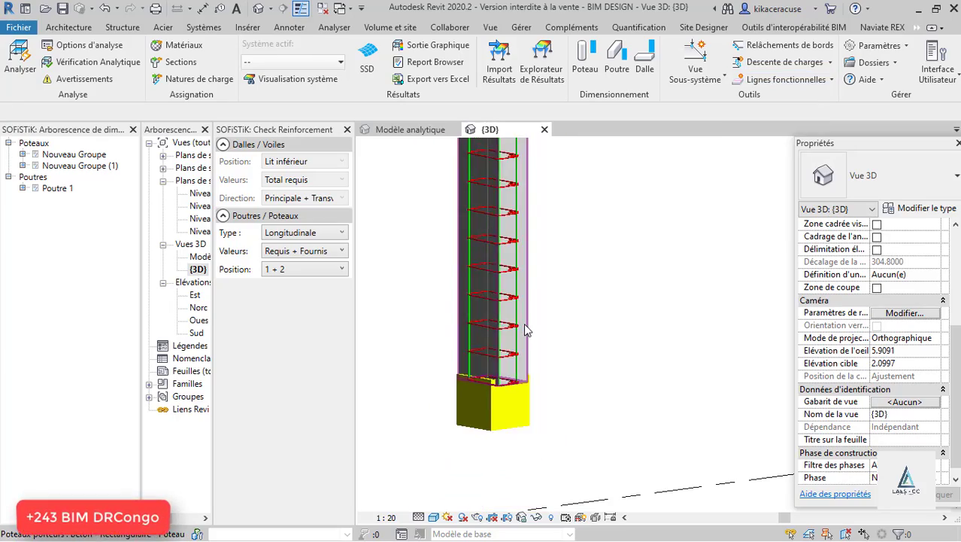